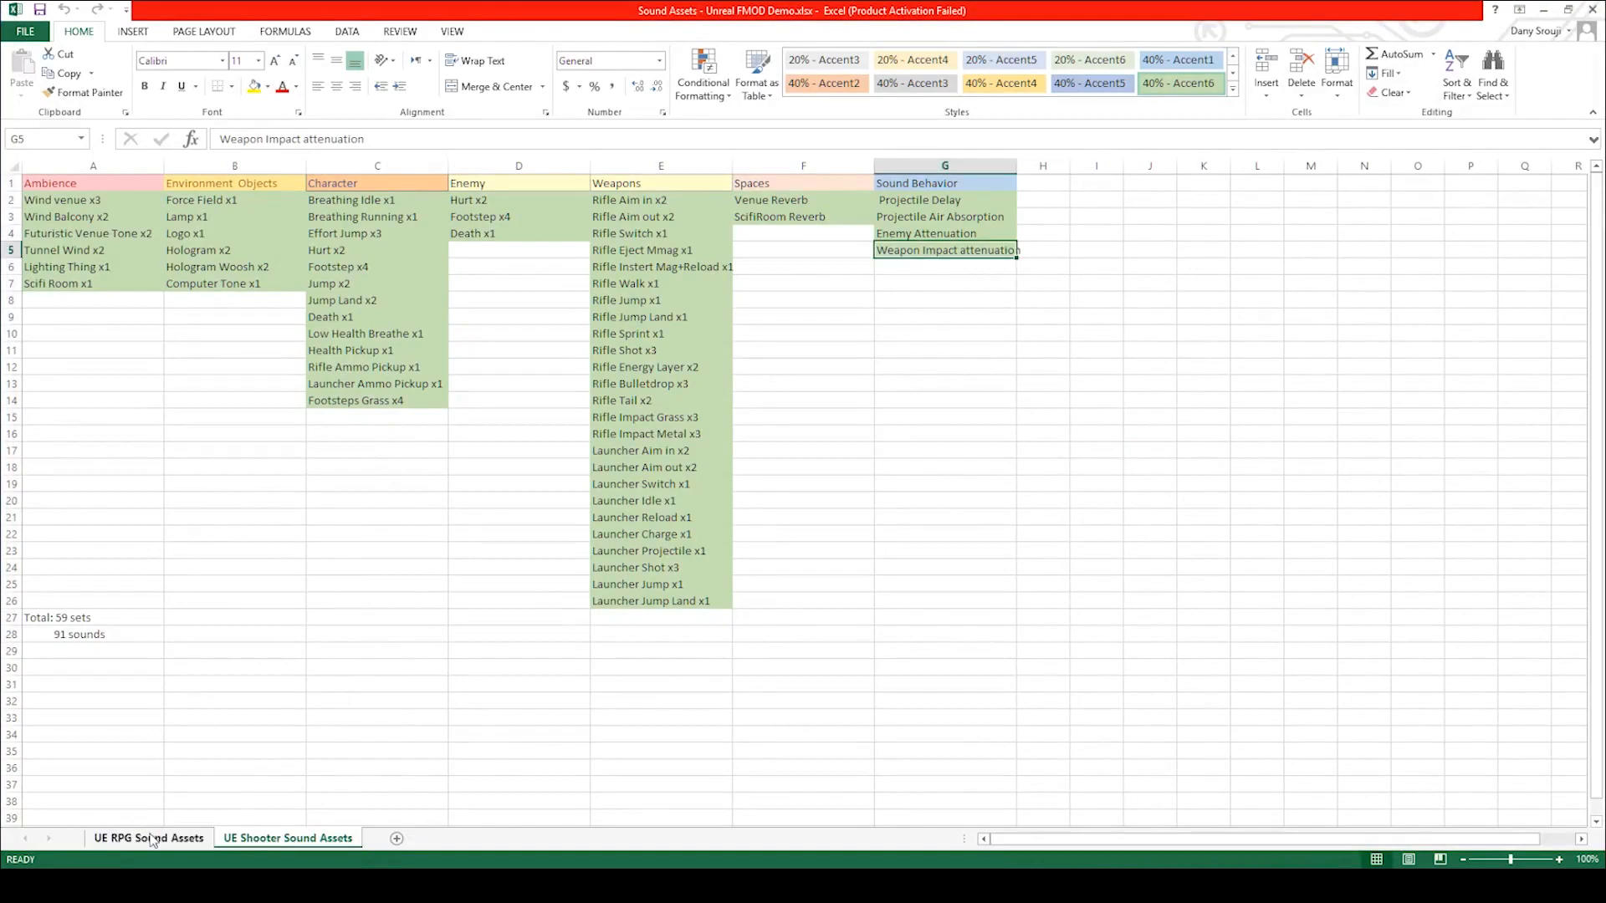
Display the UE RPG Sound Assets sheet of the workbook
click(175, 839)
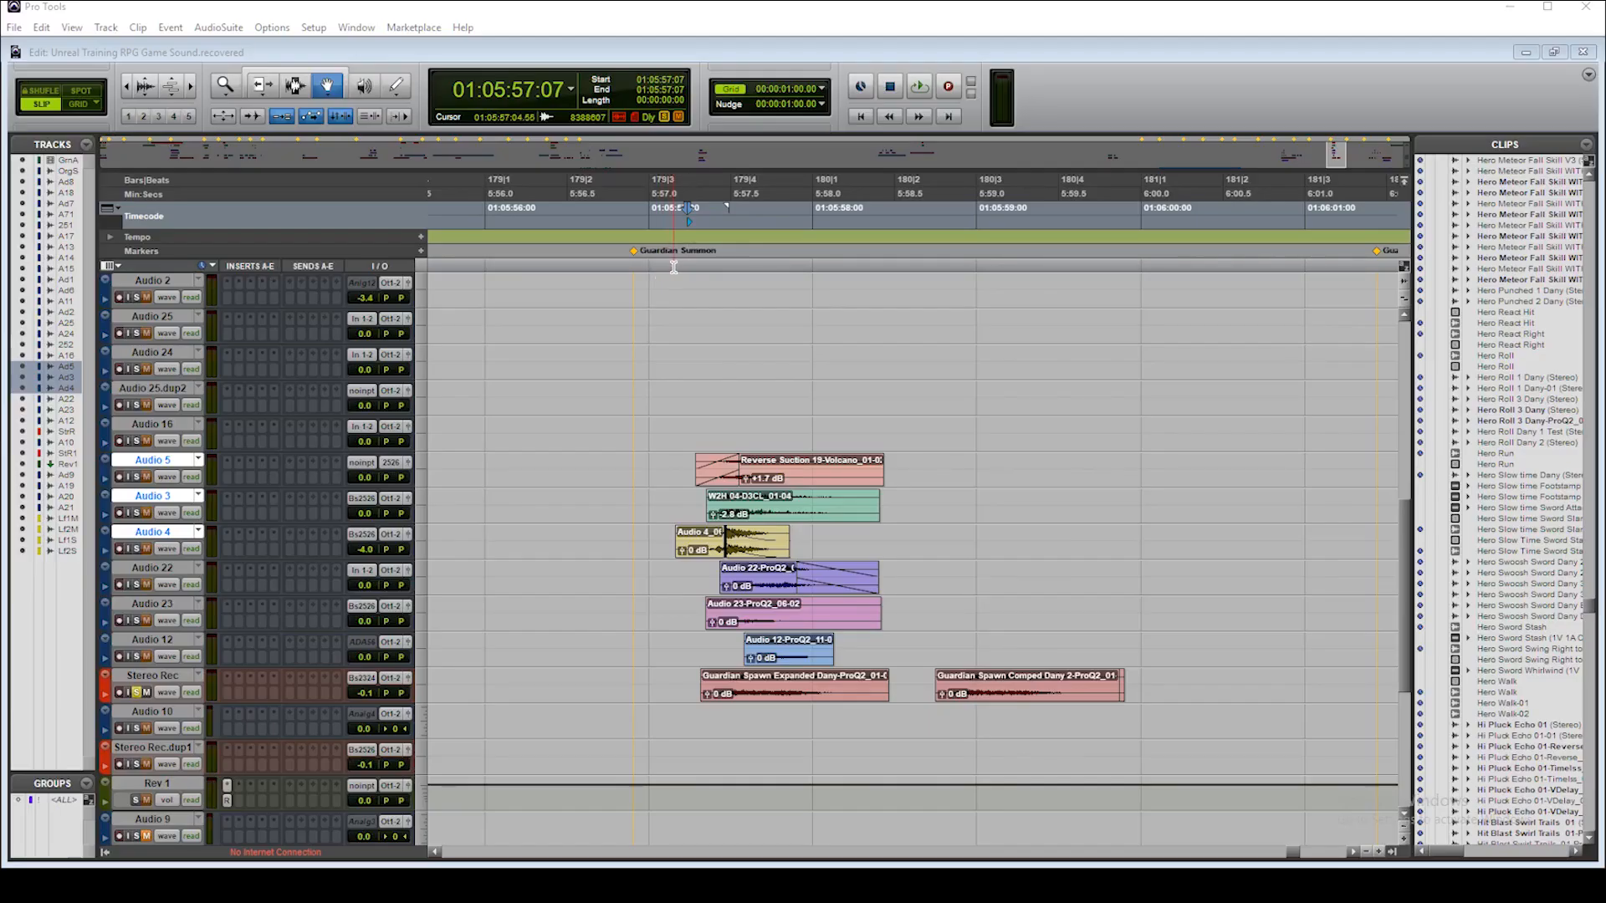
Switch to Pro Tools and audition the Guardian Summon clips from just before the first one, stopping playback after them
click(673, 267)
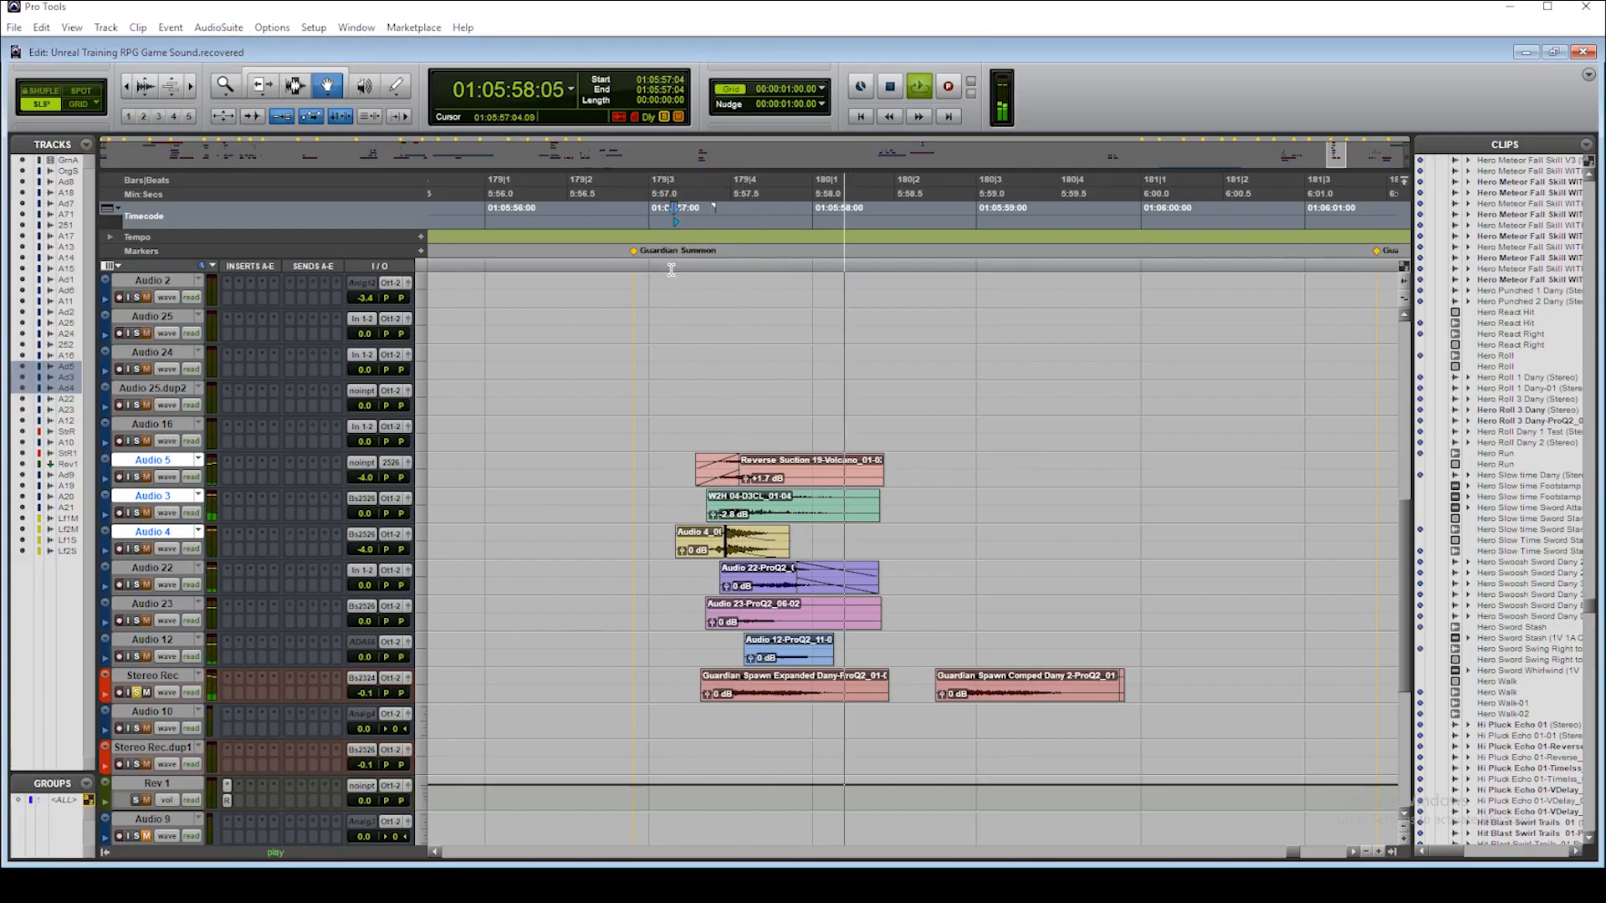
key(space)
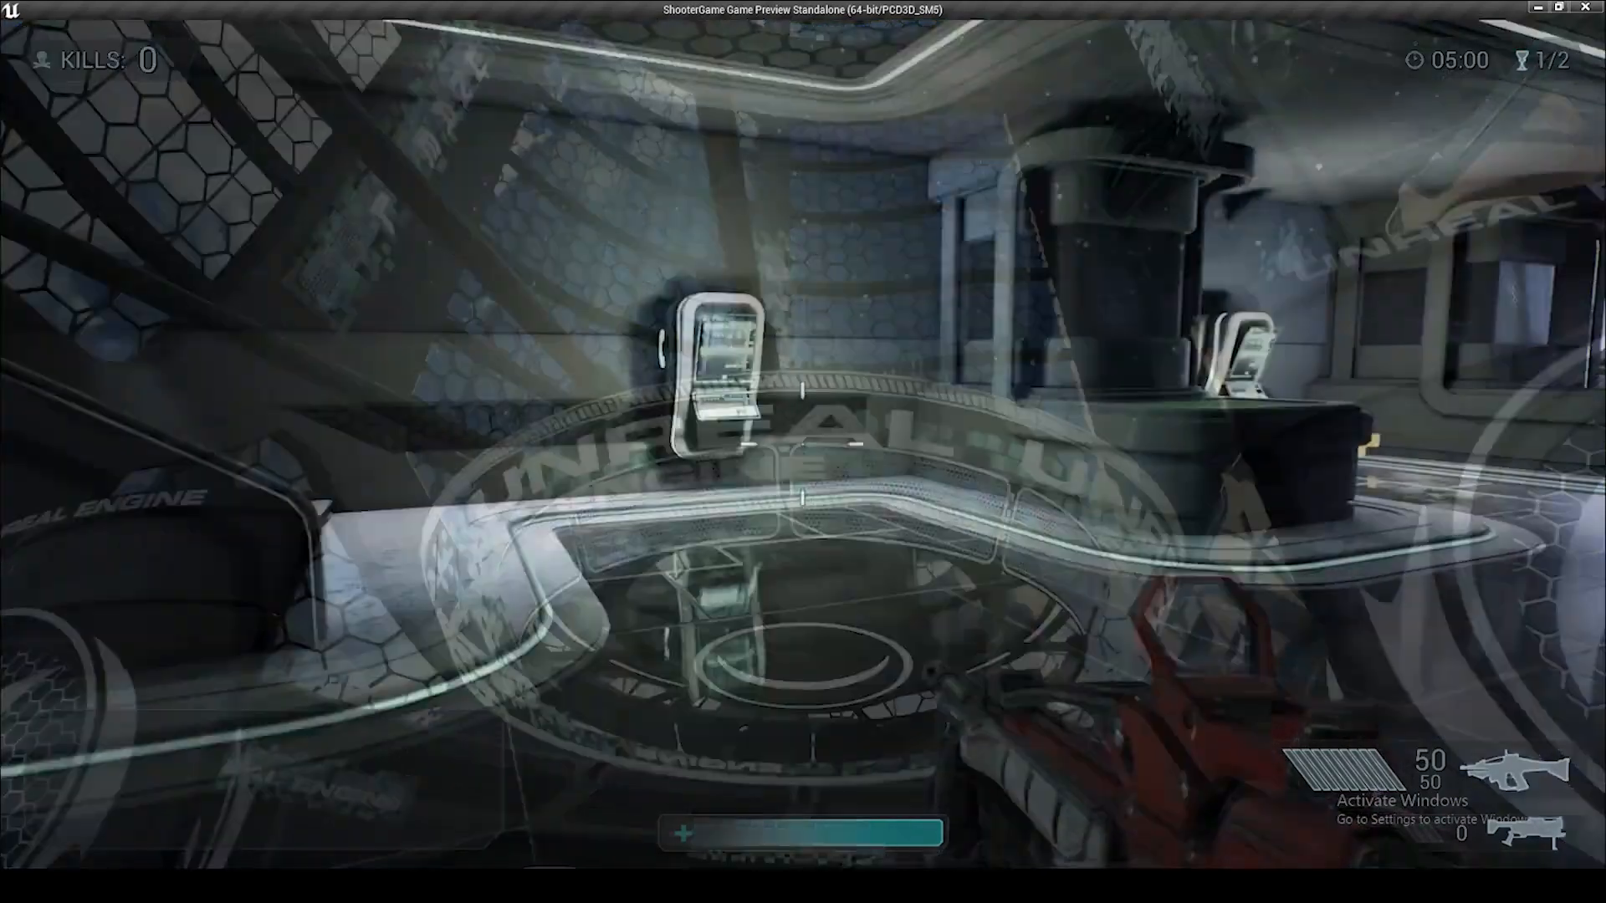
key(w)
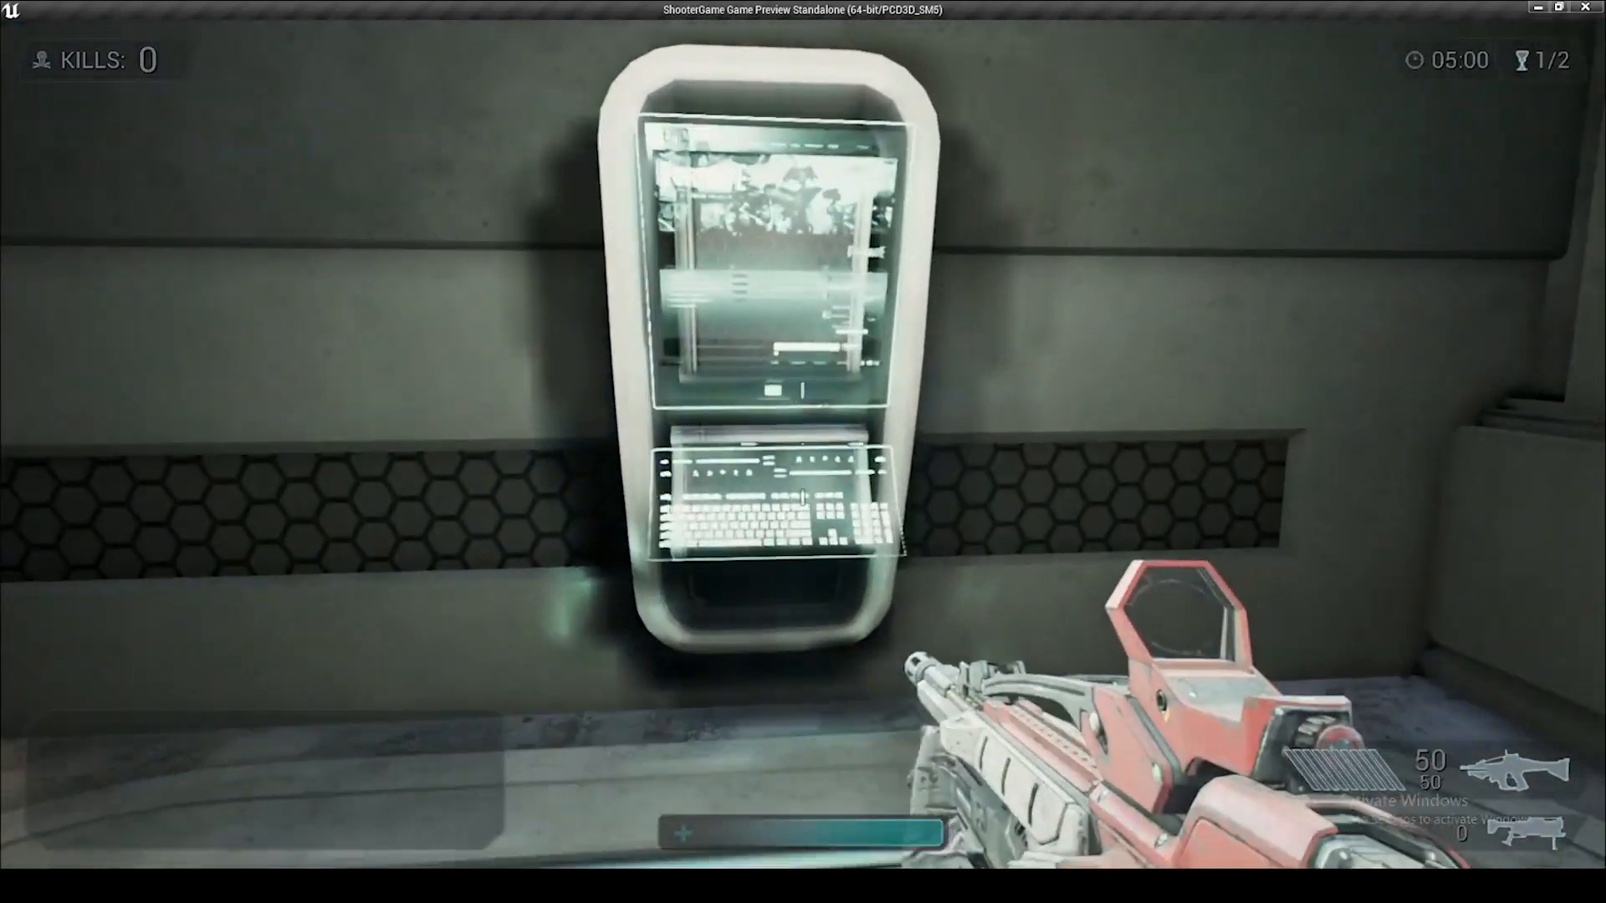
key(w)
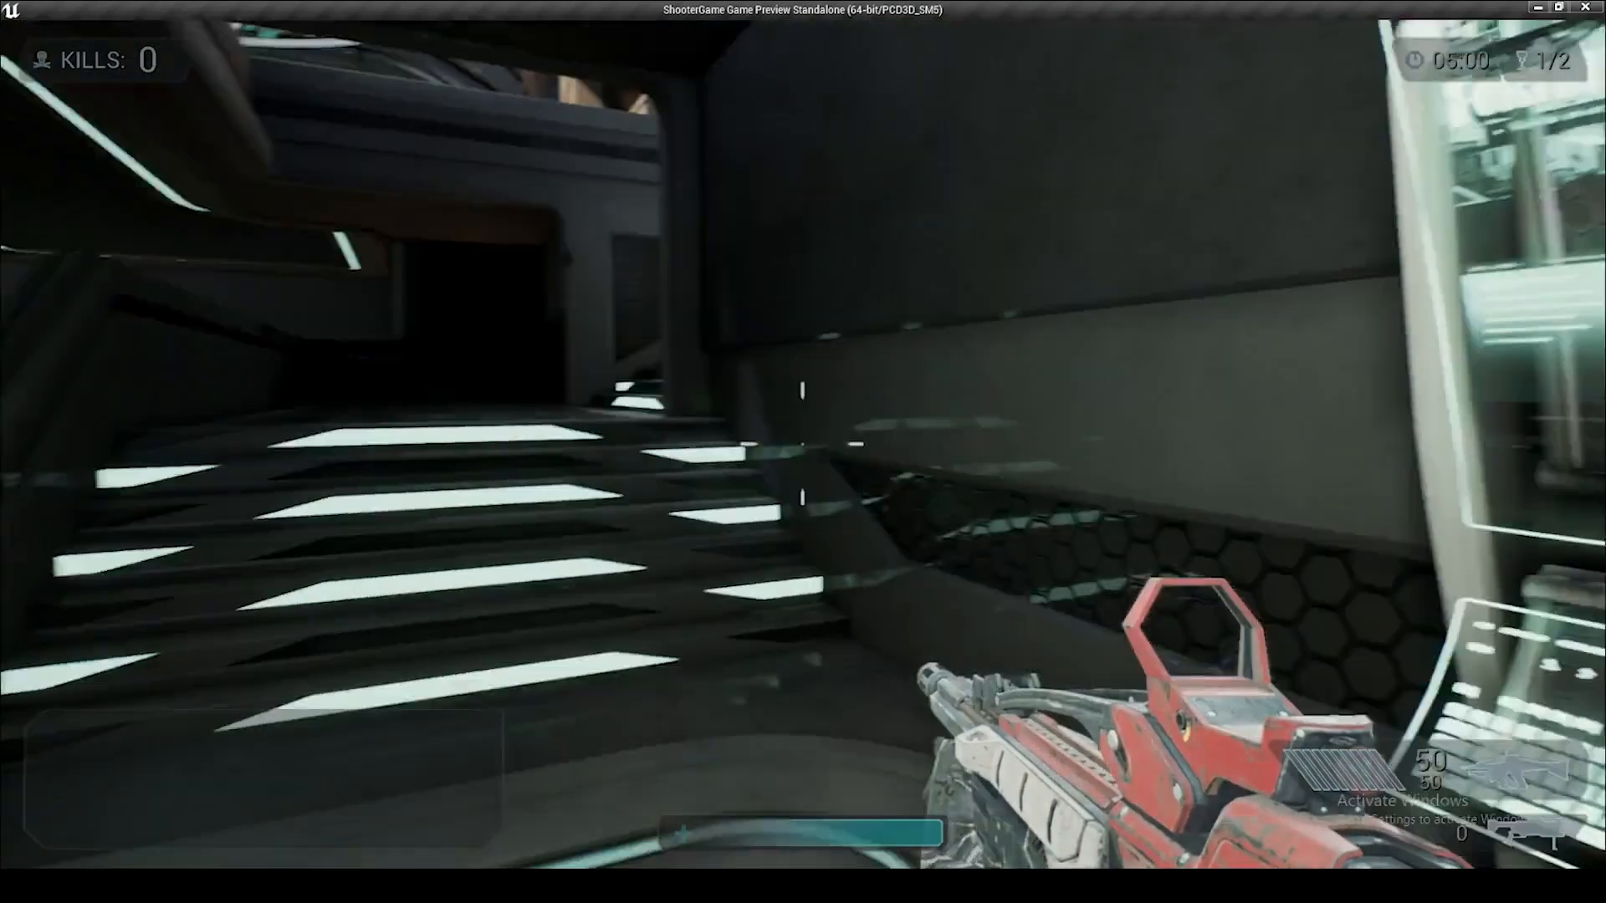
key(w)
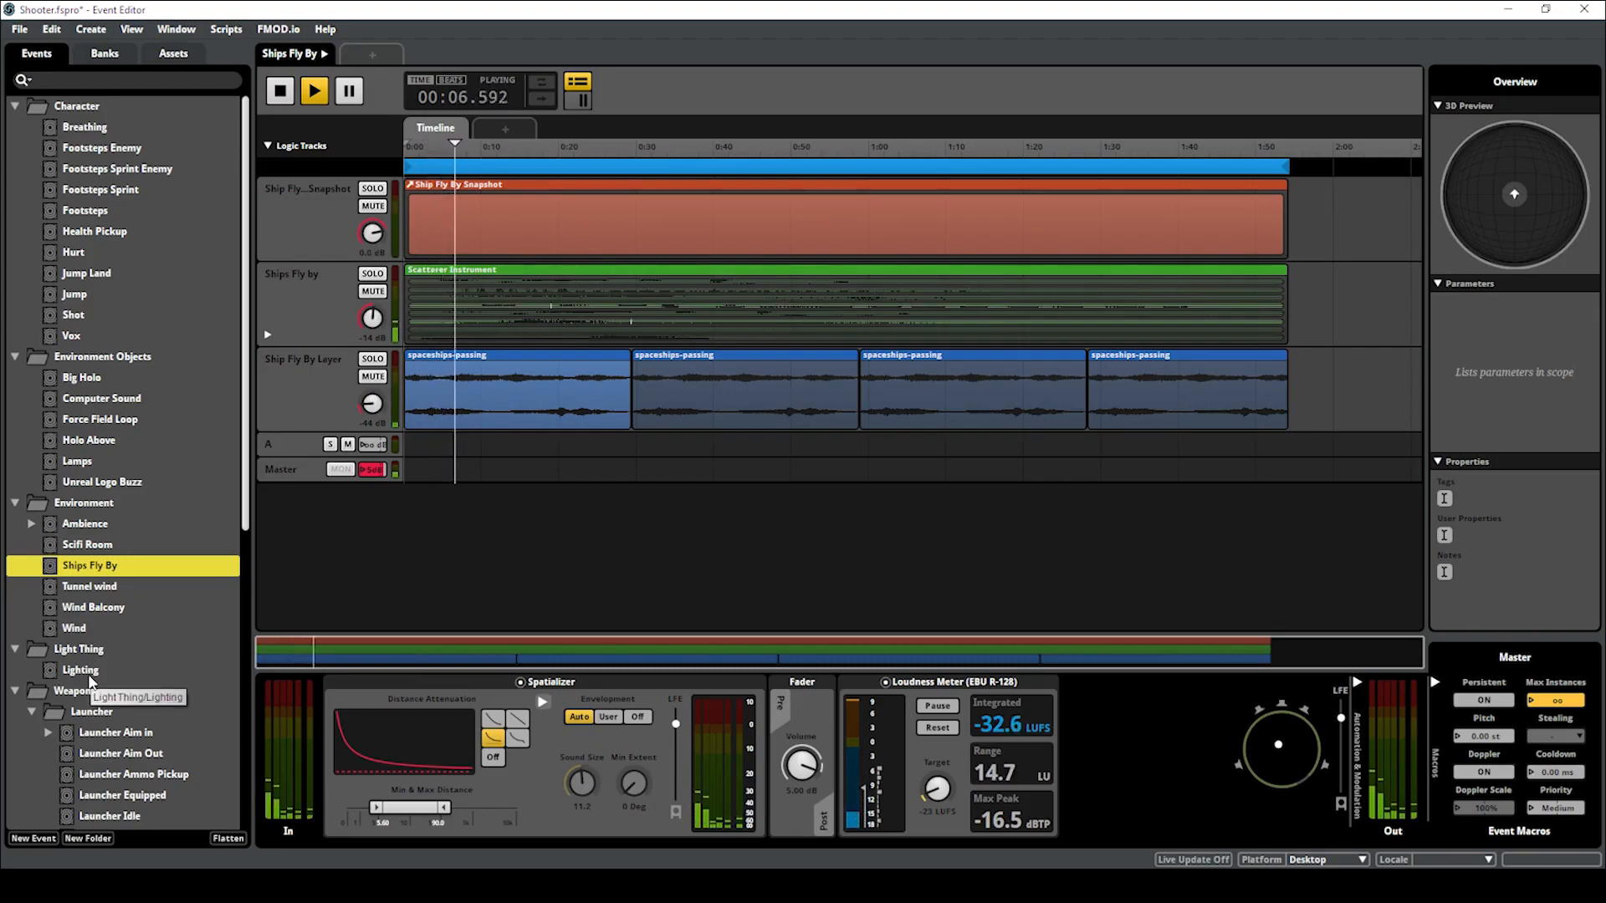
Switch to FMOD Studio and inspect the effects on the Ships Fly by track and the master track of the Ships Fly By event
click(325, 297)
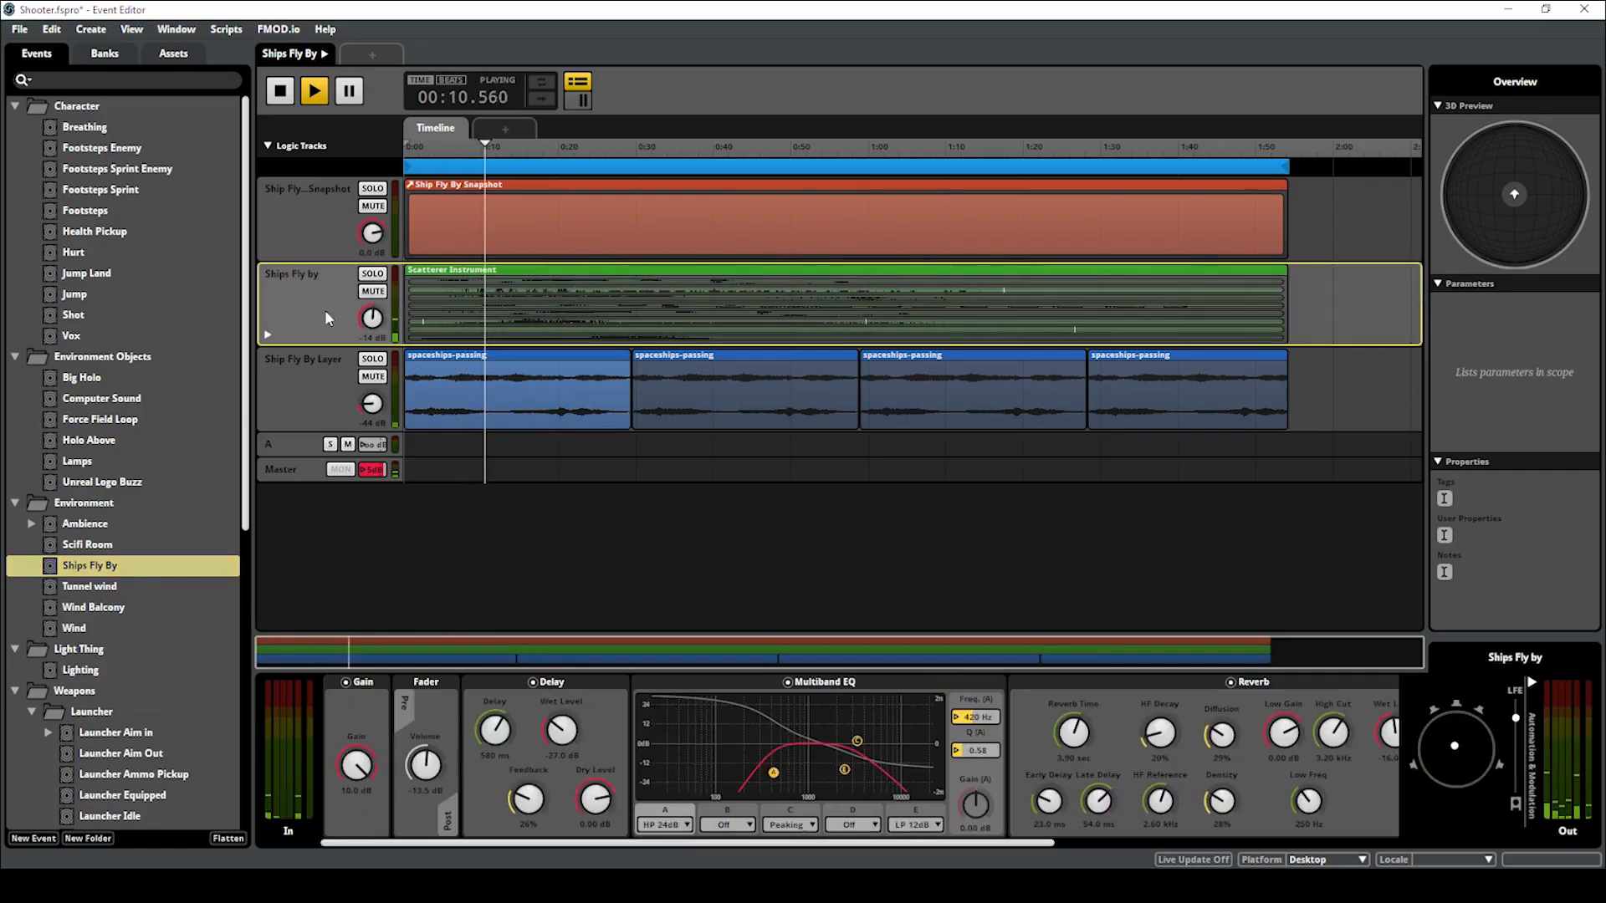
click(297, 470)
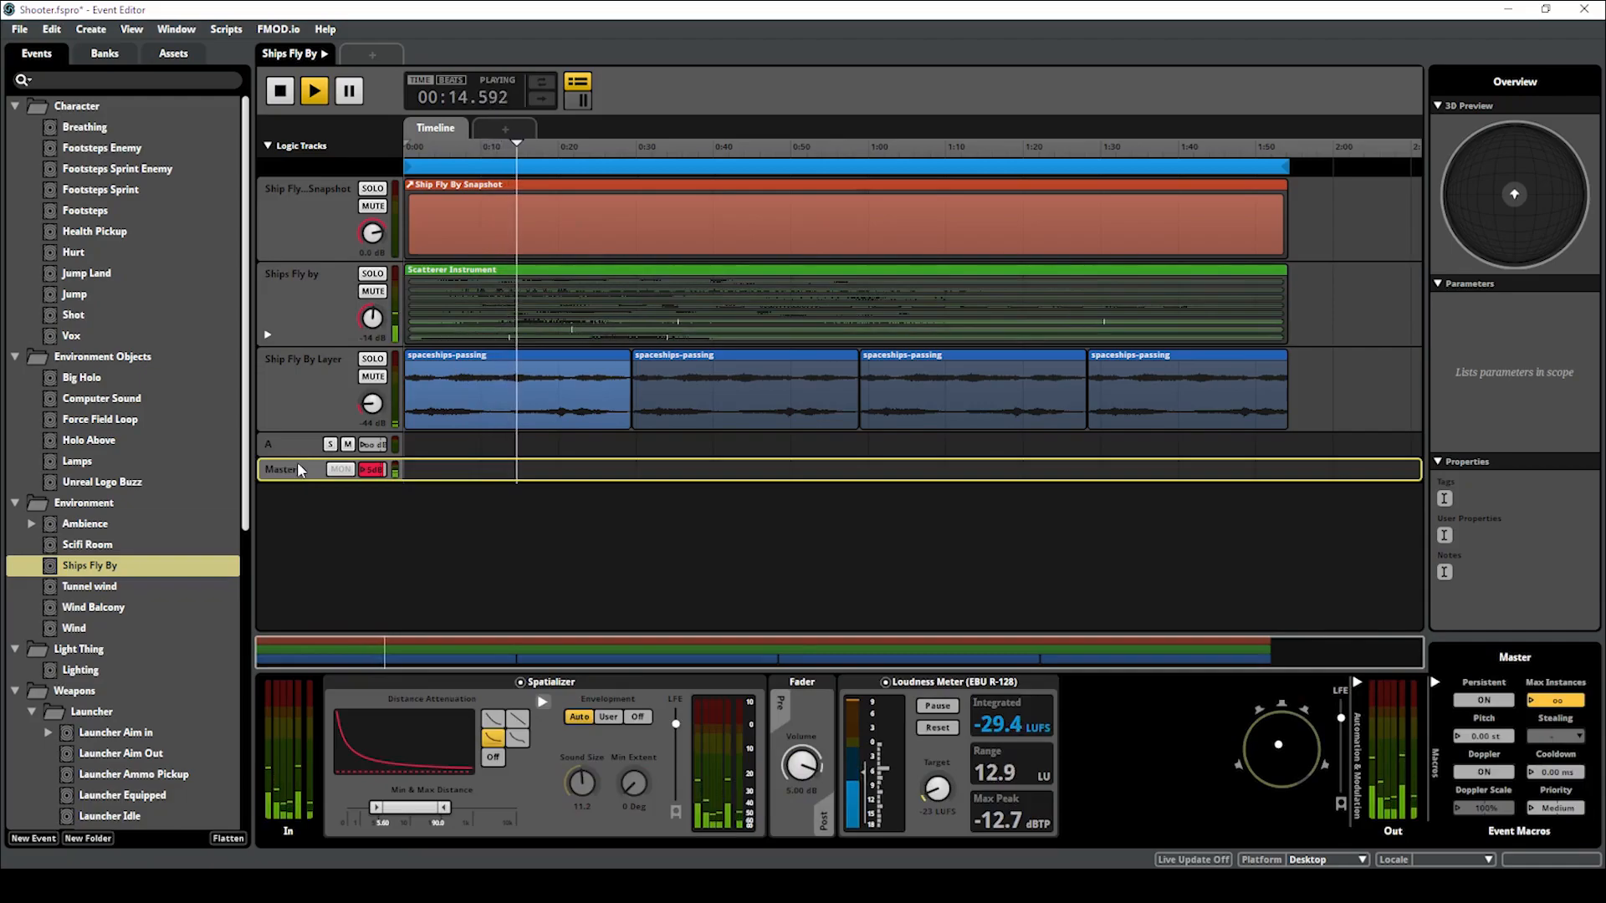
Open the Lighting event and review its layered tracks, the electric snapshot and the master track's effects chain while it plays
click(95, 670)
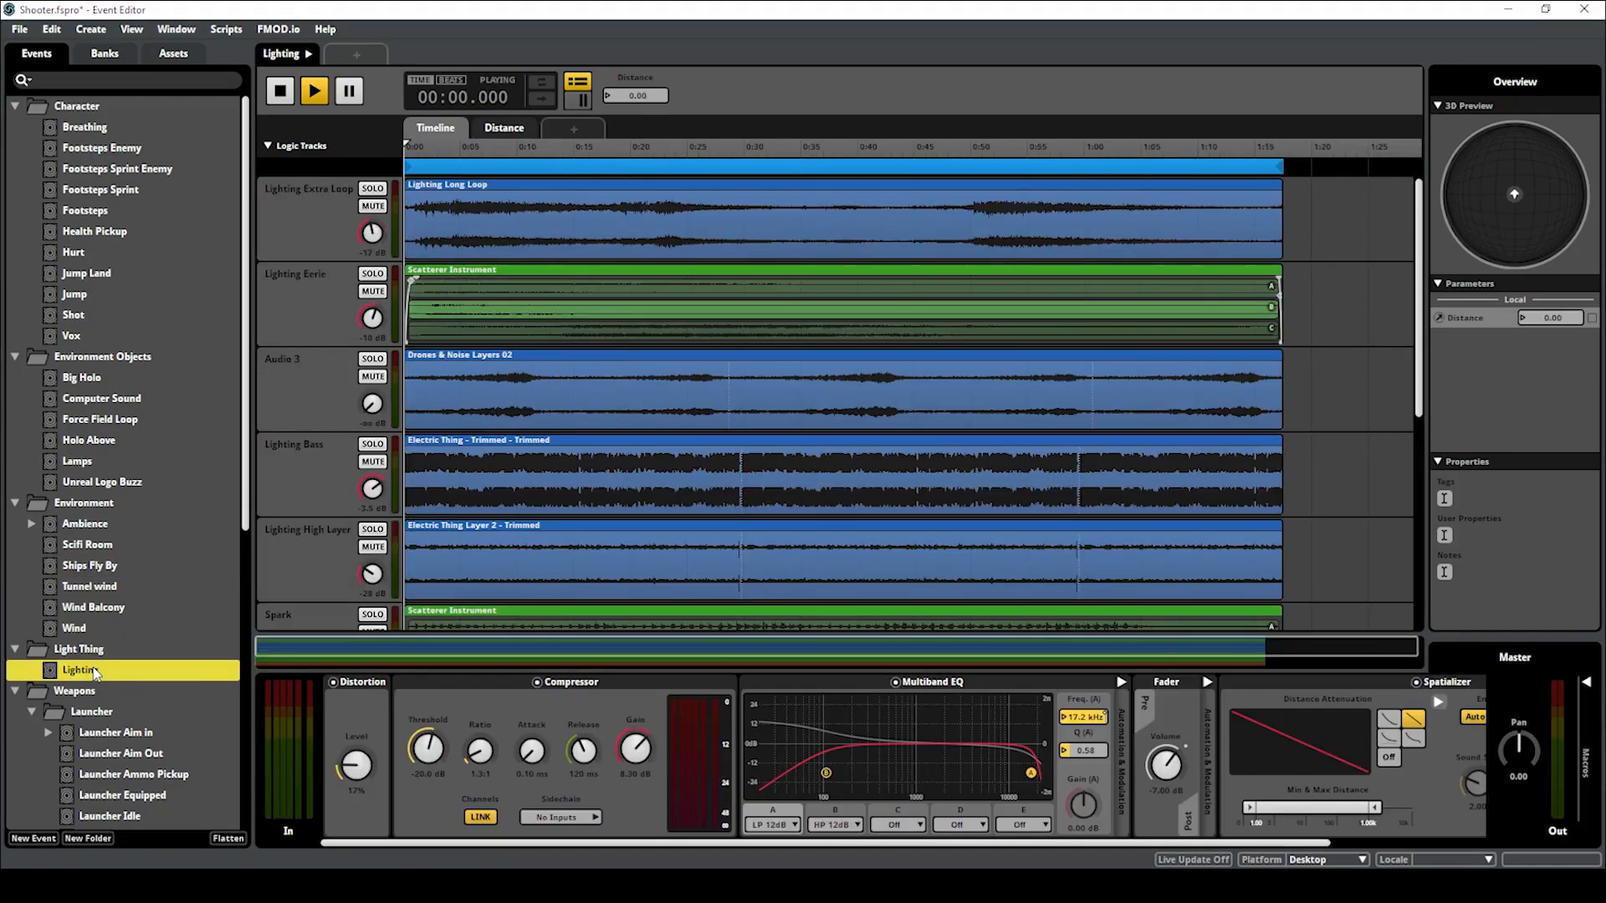
scroll(490, 472, down, 3)
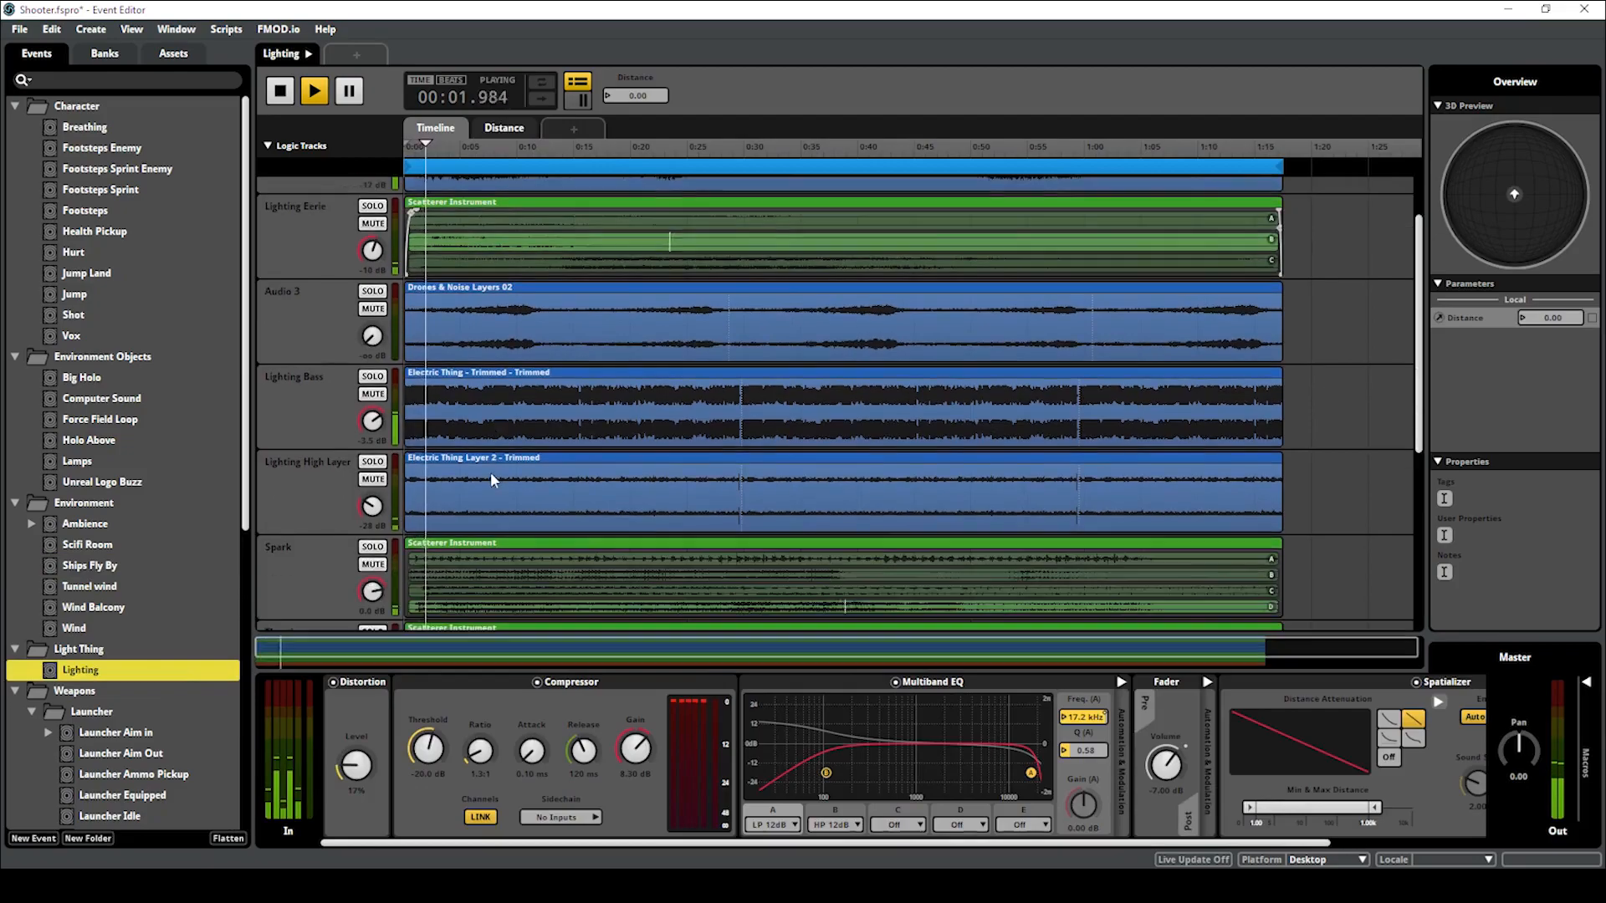
scroll(510, 489, down, 1)
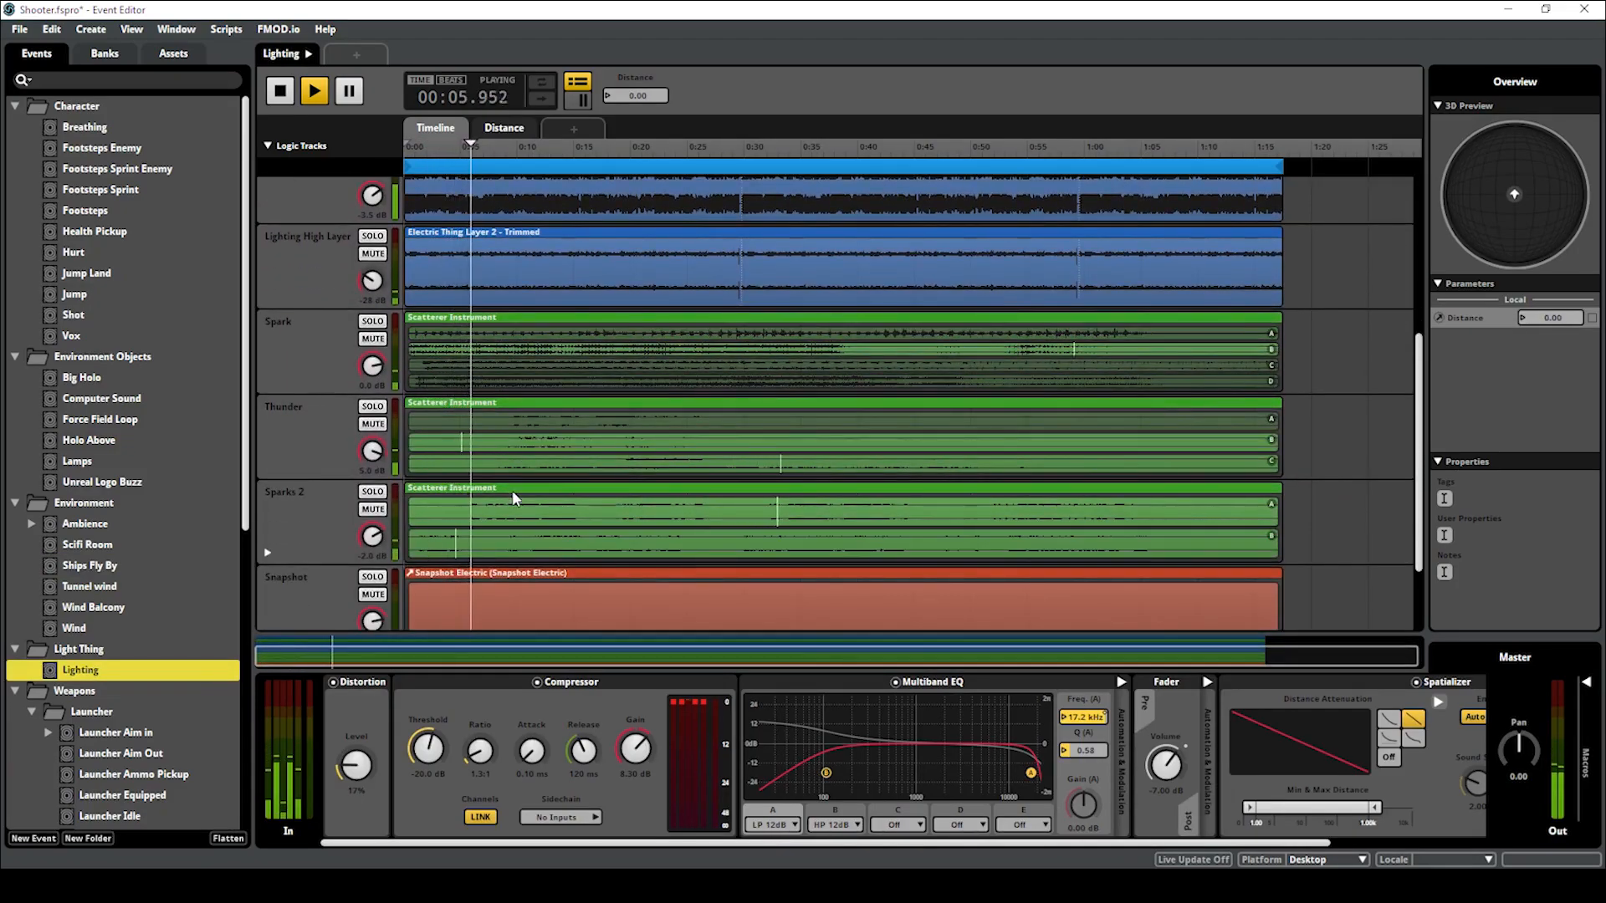
scroll(513, 498, down, 1)
scroll(513, 498, down, 1)
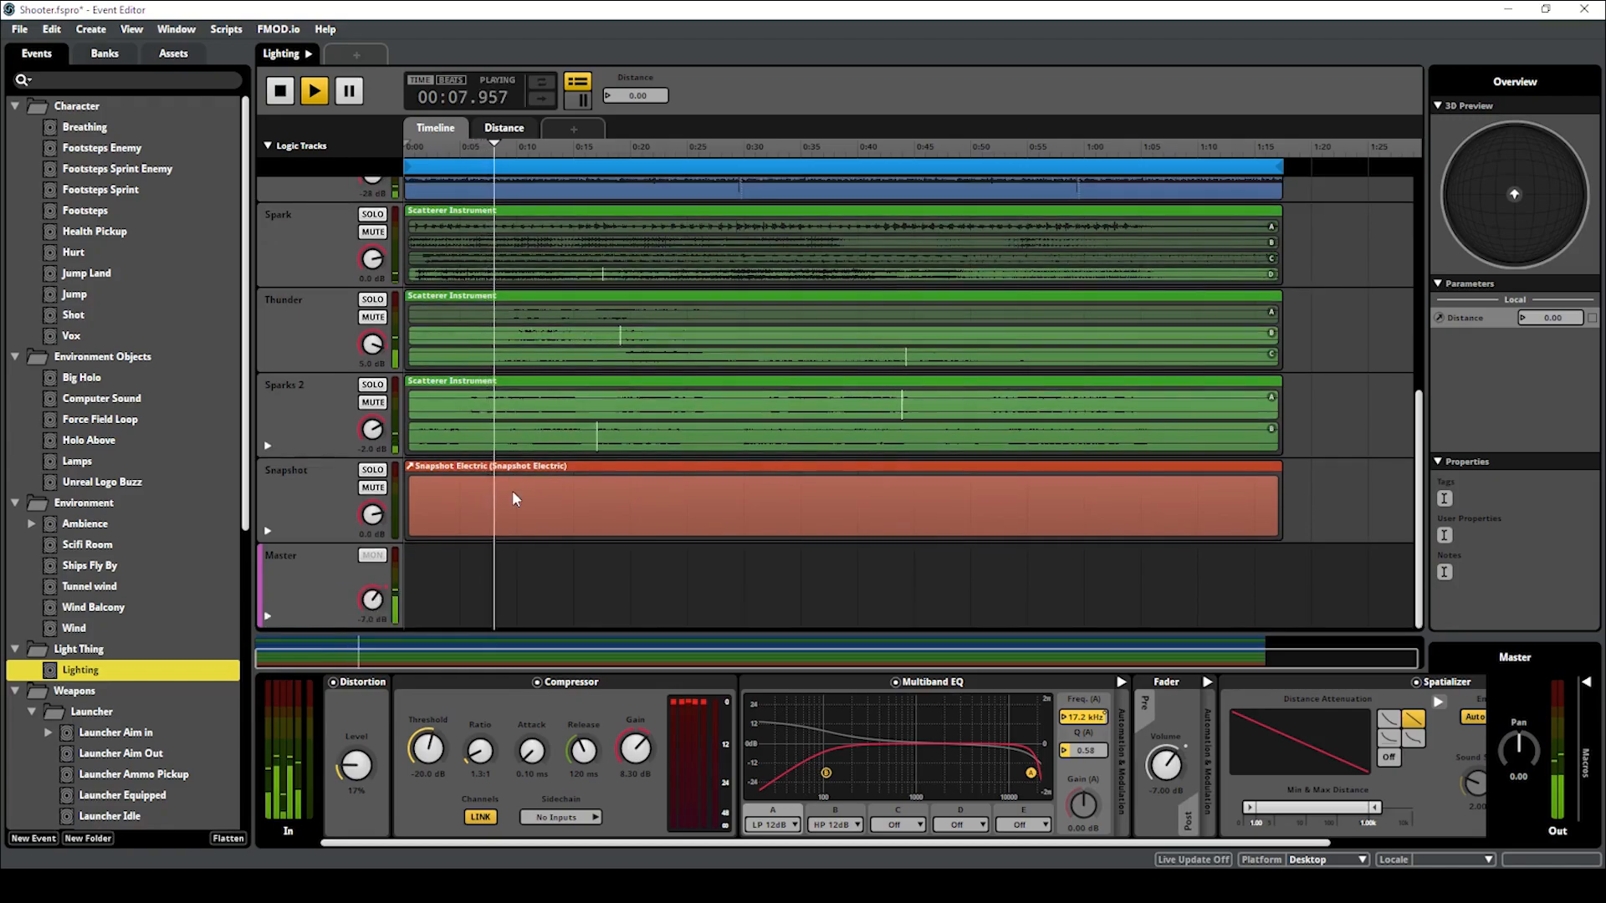
click(328, 598)
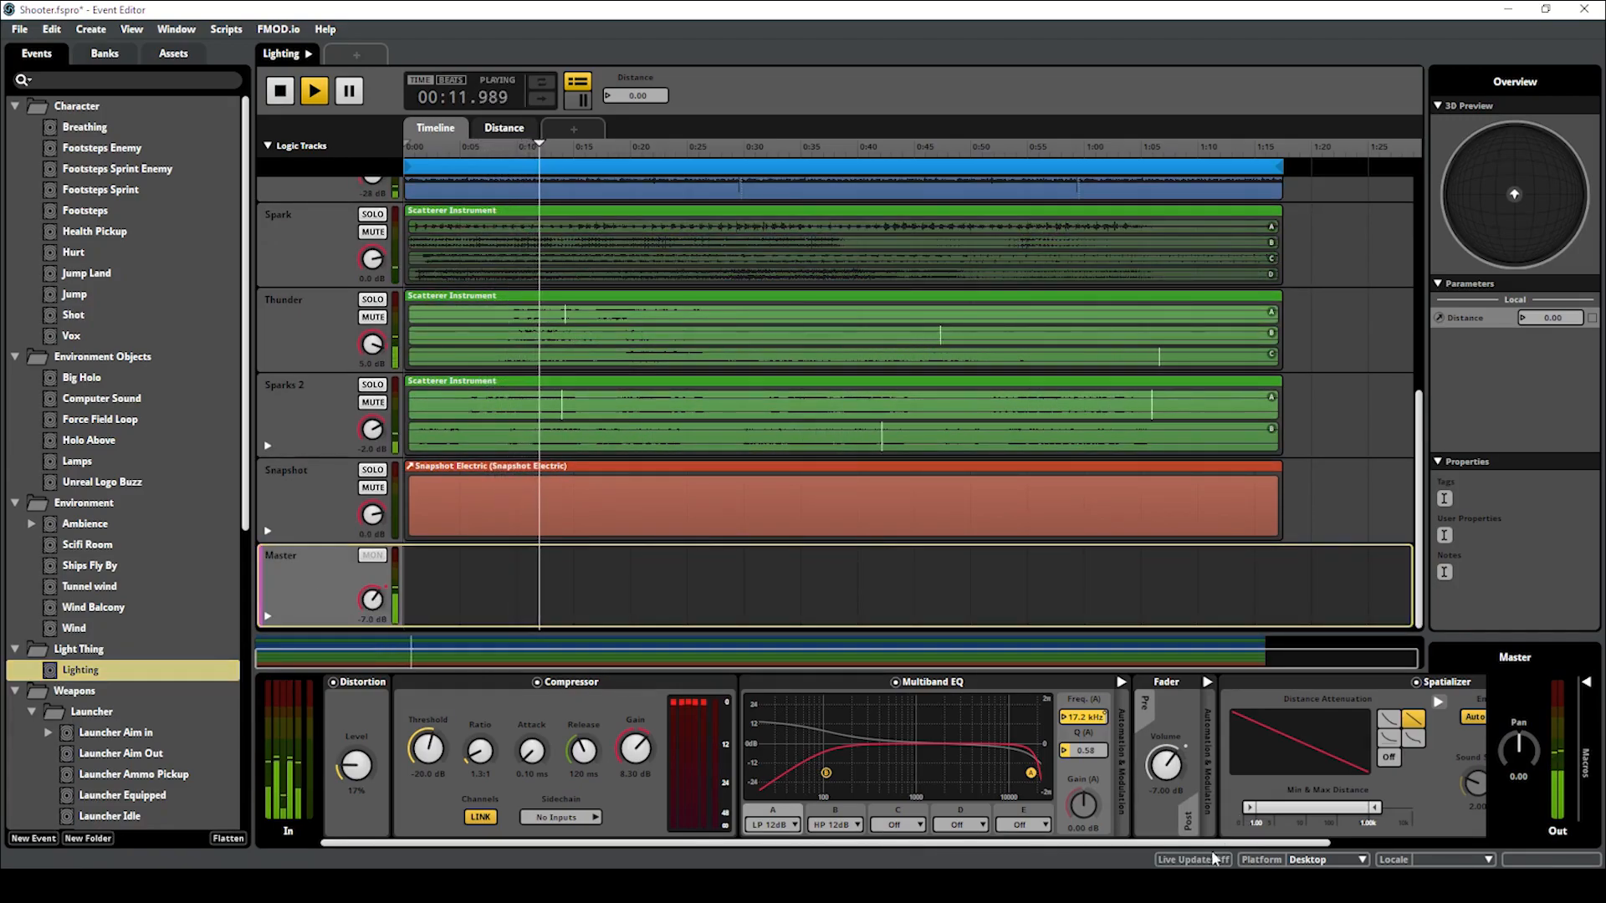
scroll(1254, 847, right, 5)
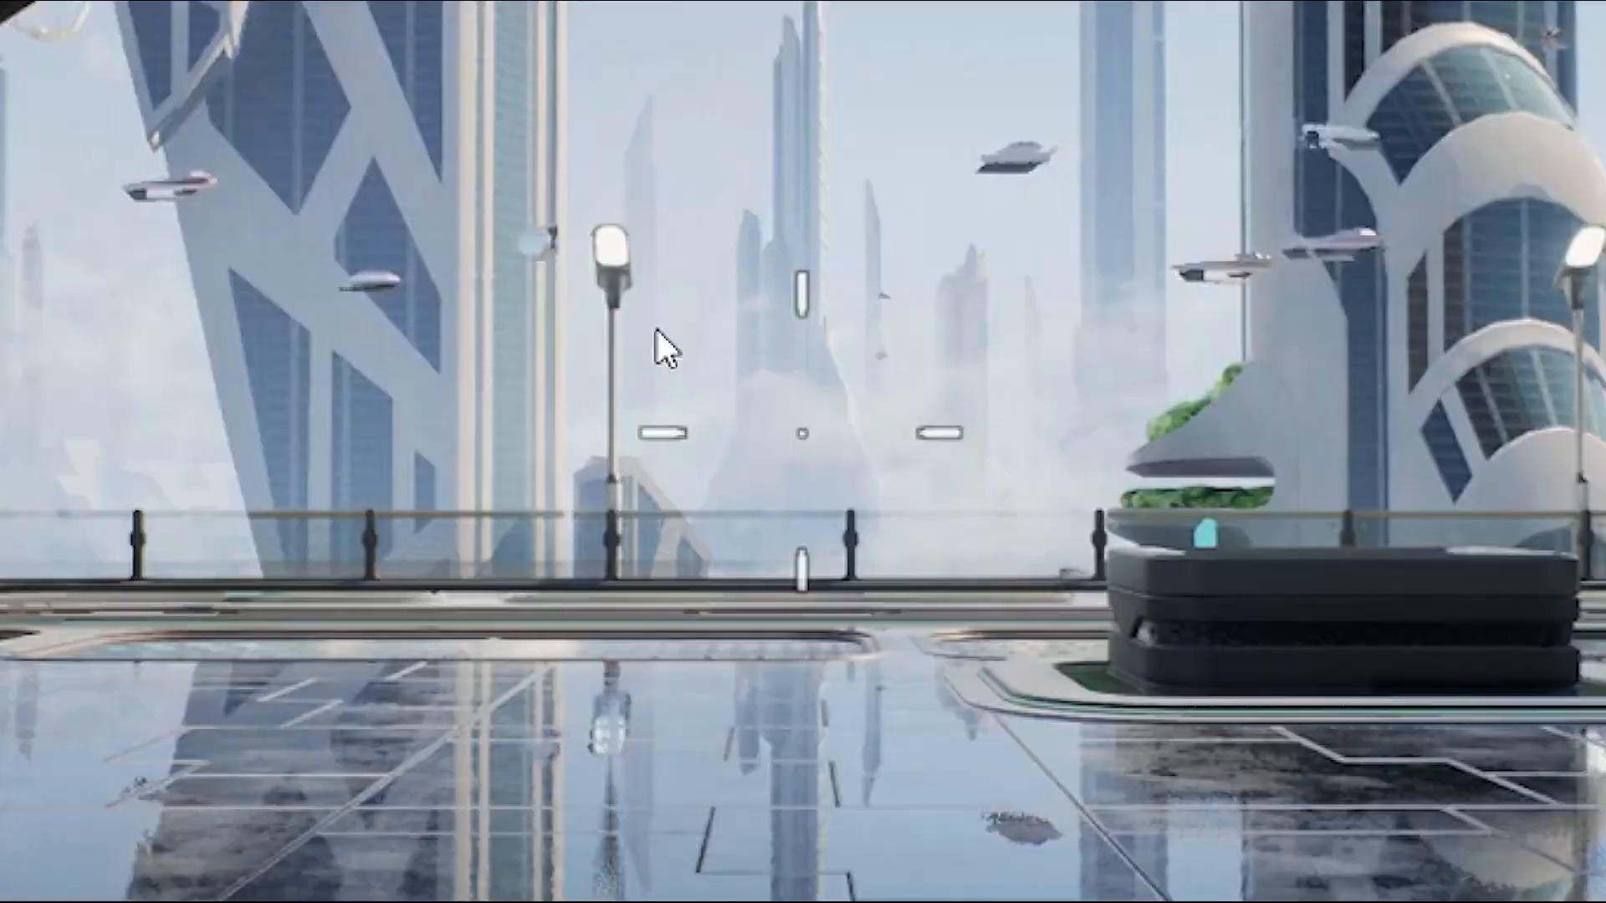
key(w)
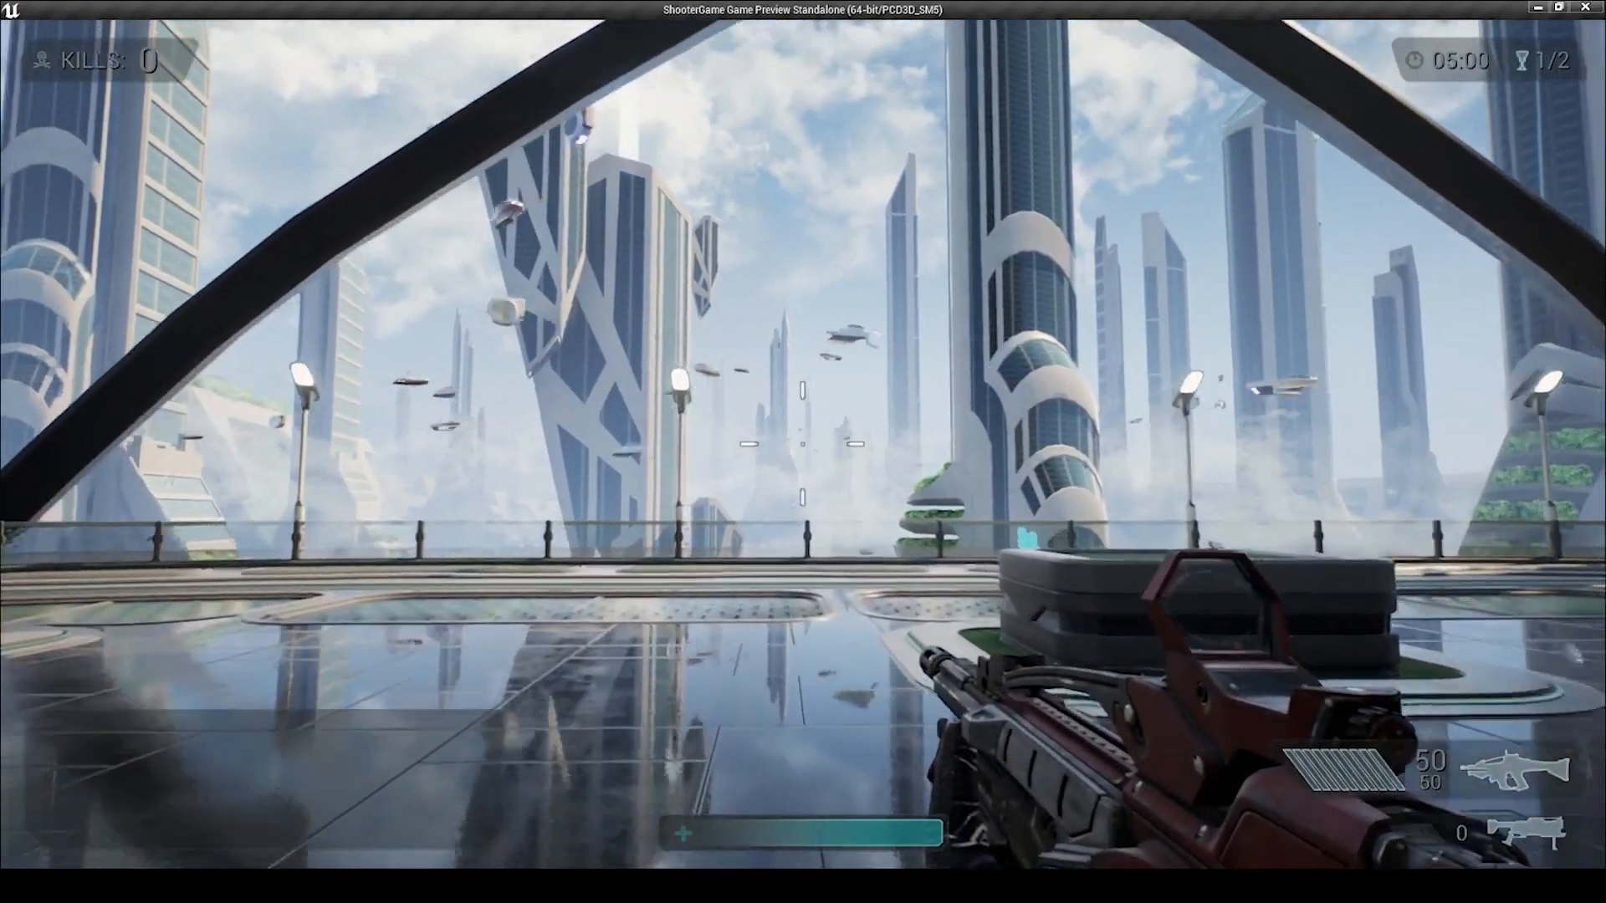
mouse_move(803, 443)
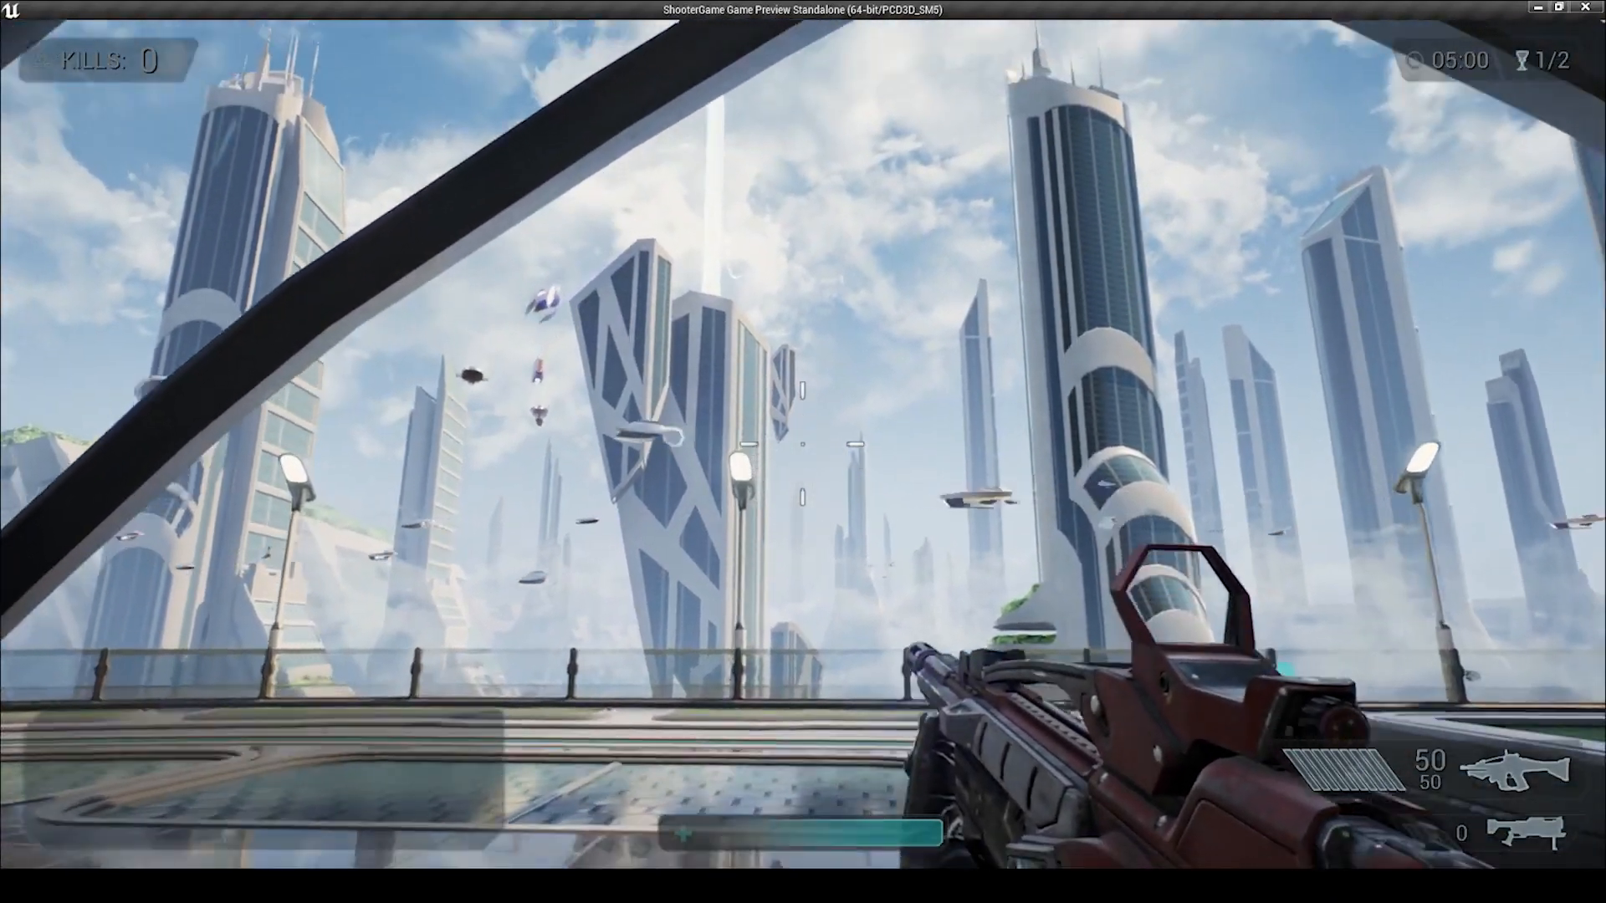
key(w)
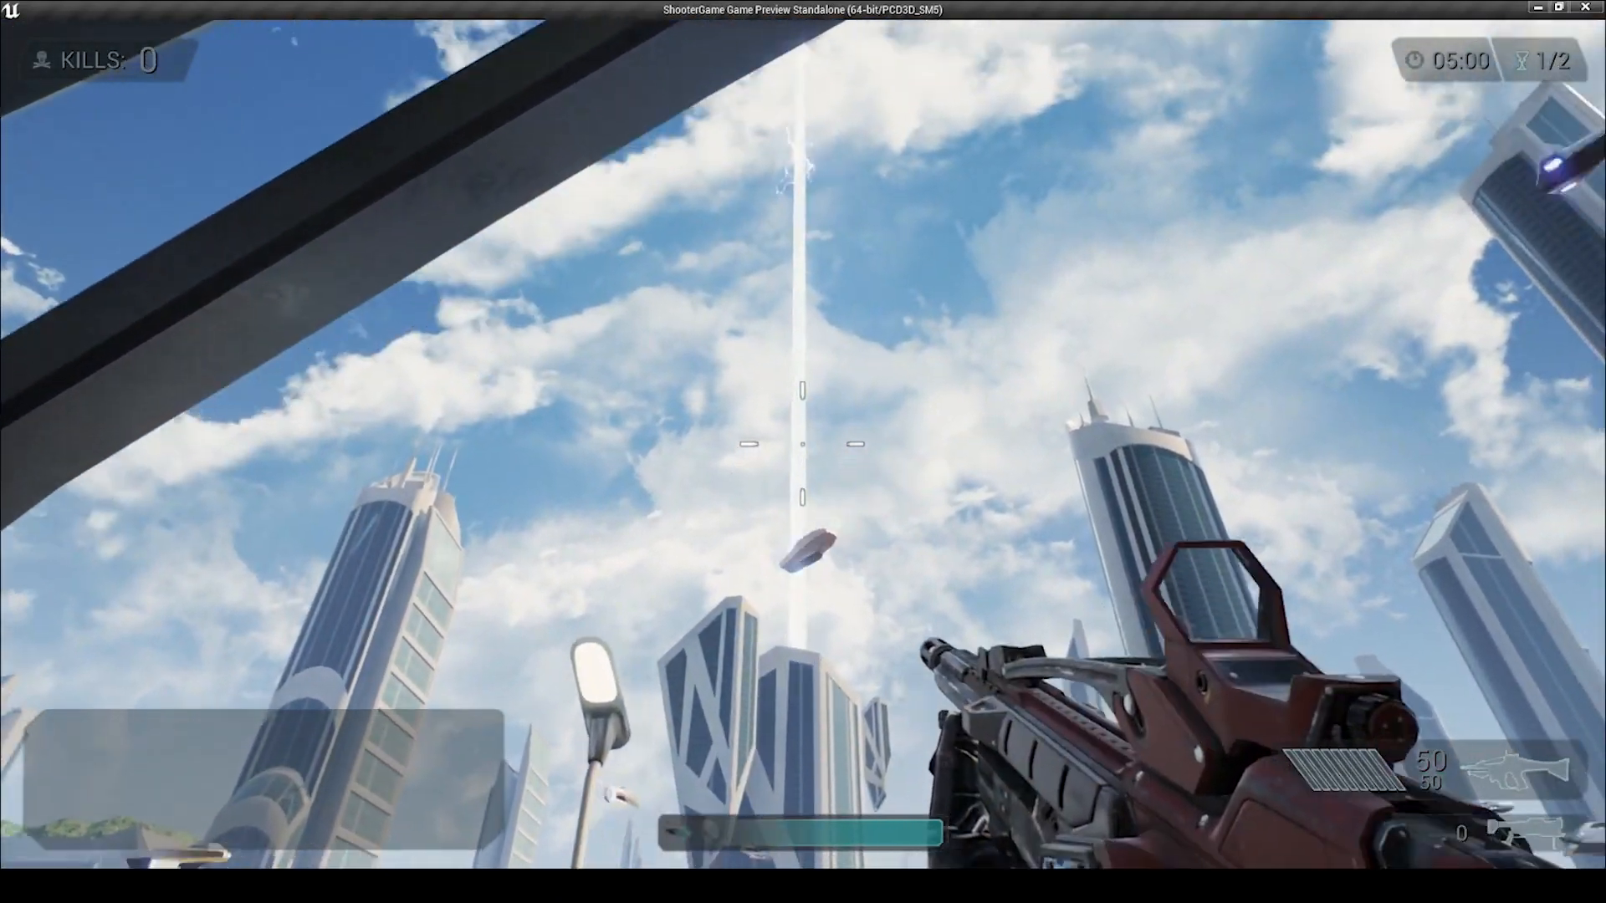
key(w)
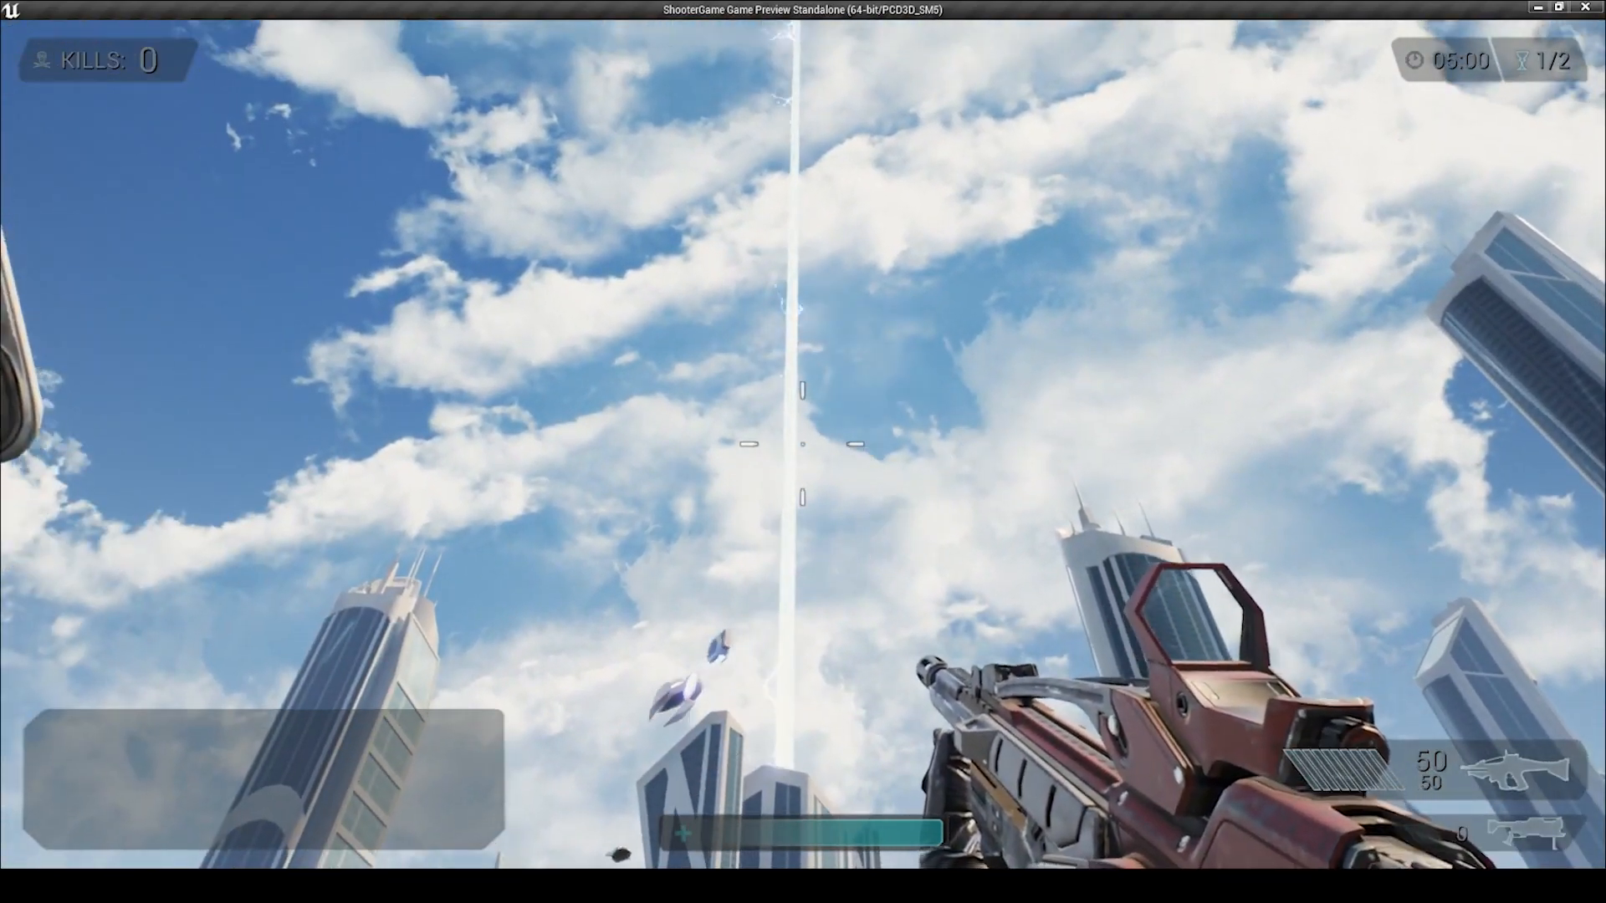
key(w)
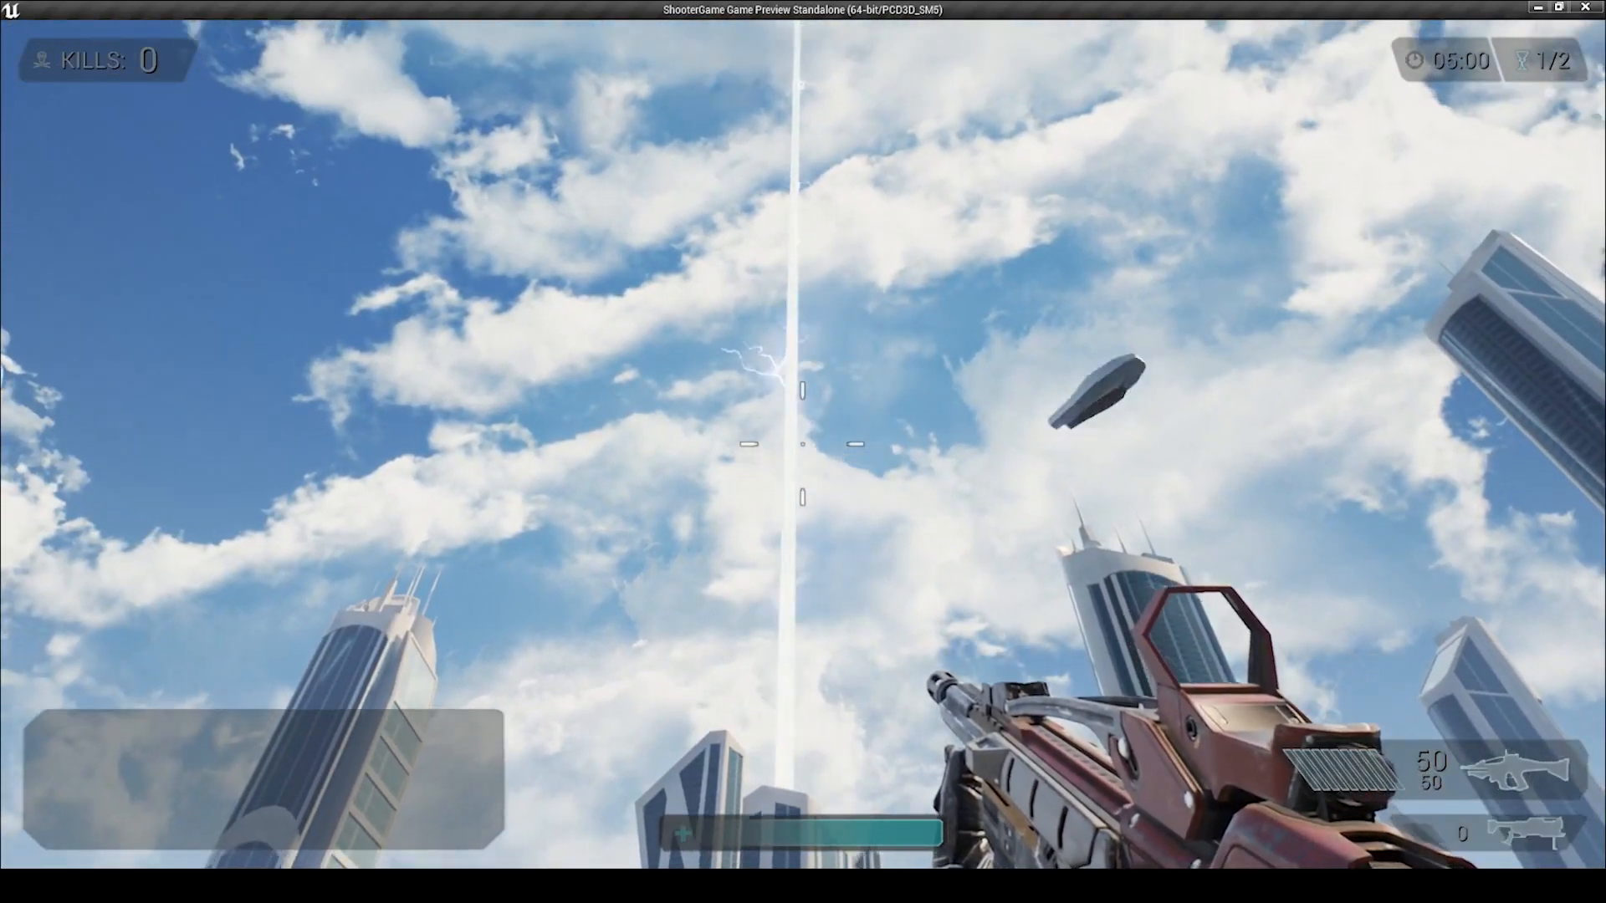
key(w)
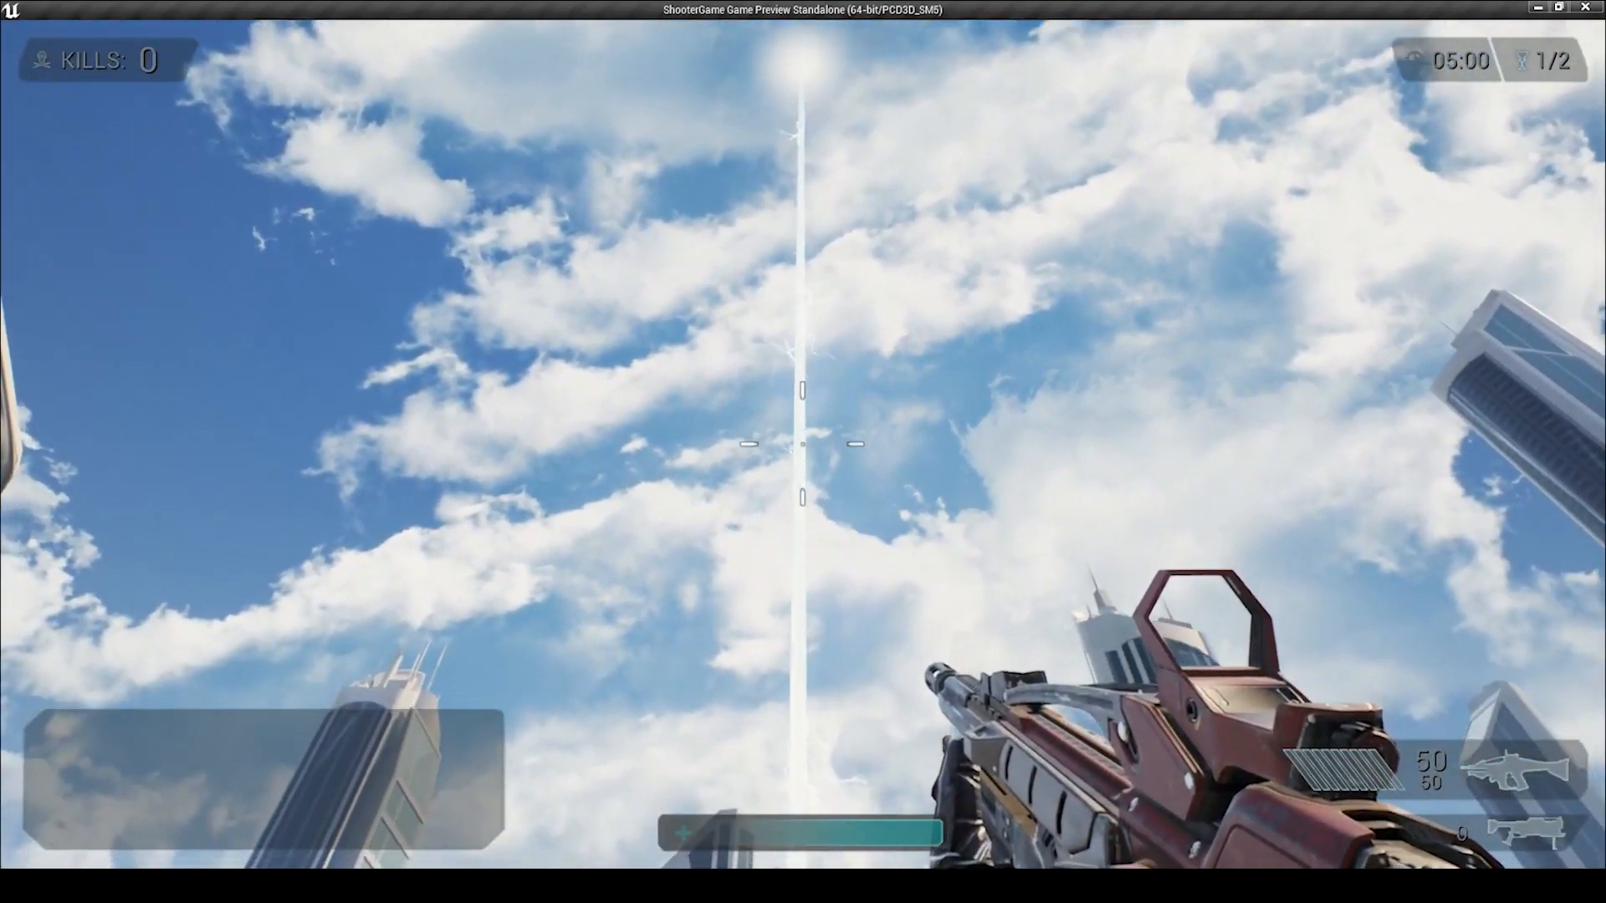
key(w)
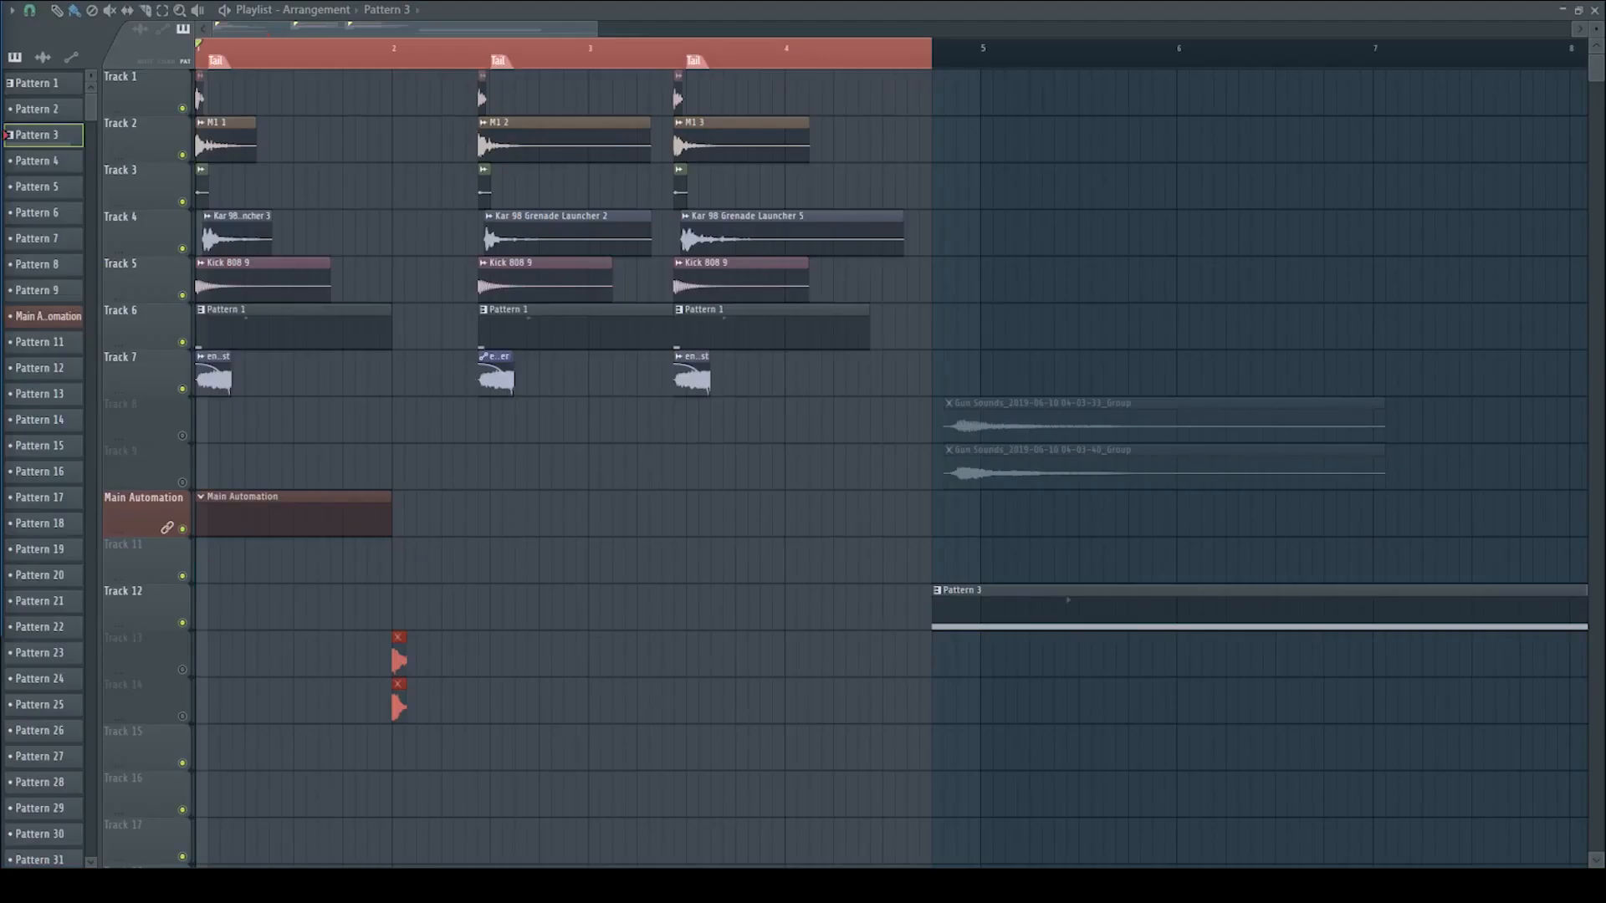
Switch to FL Studio and play the layered gunshot arrangement in the playlist
key(space)
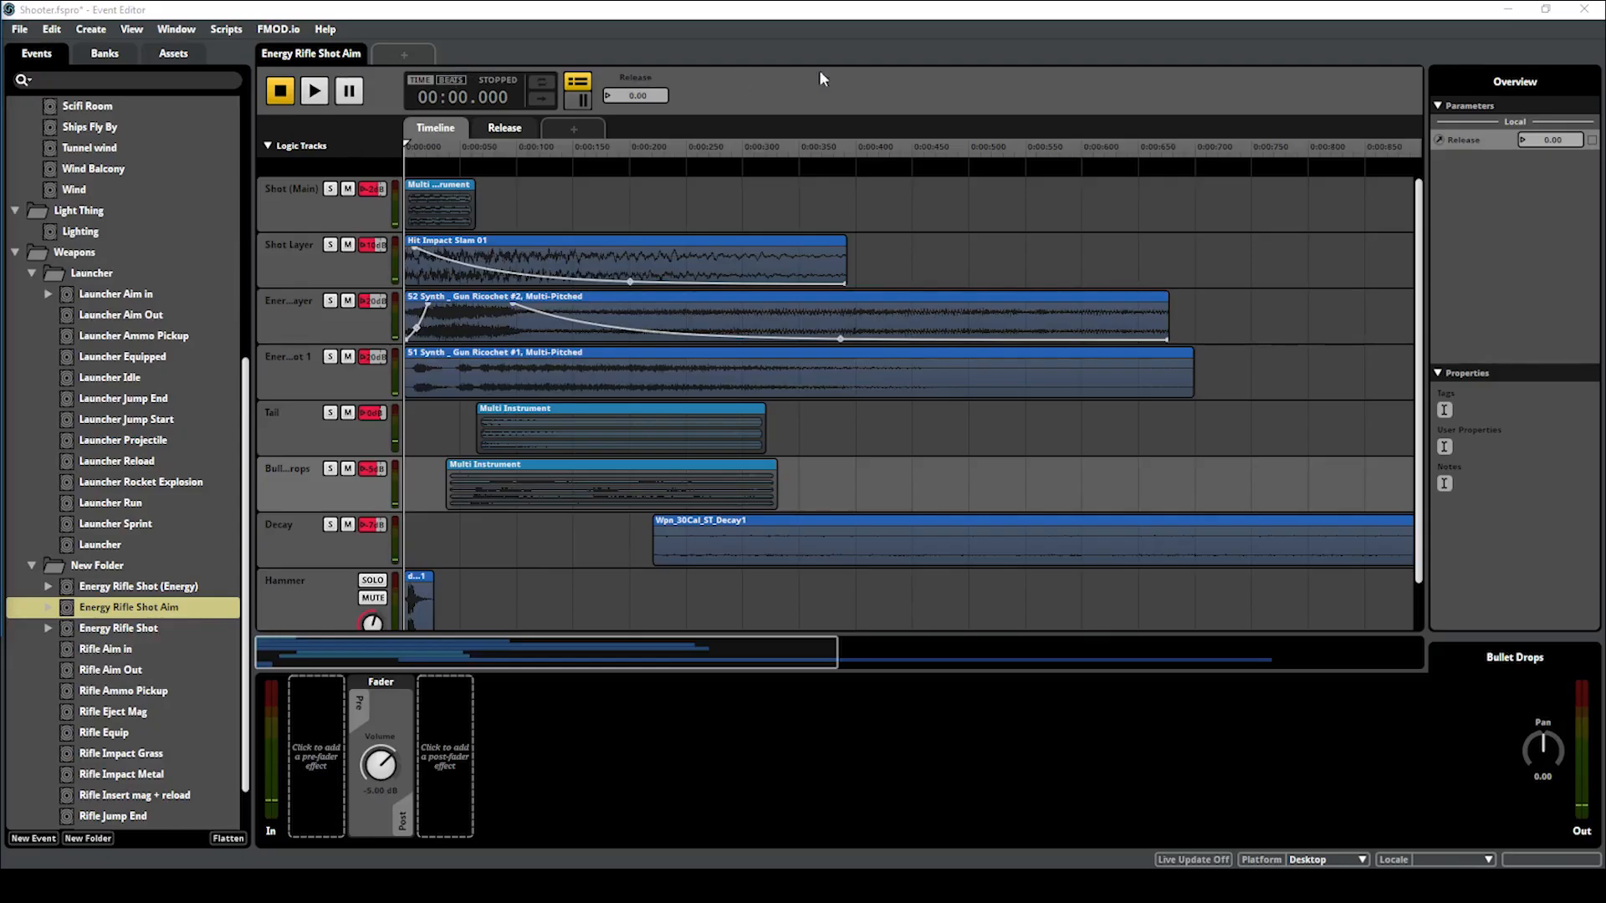
Switch to FMOD Studio, audition the Energy Rifle Shot Aim event and inspect Gun Sounds 2 Trimmed Auto in the Shot (Main) multi instrument
key(space)
key(space)
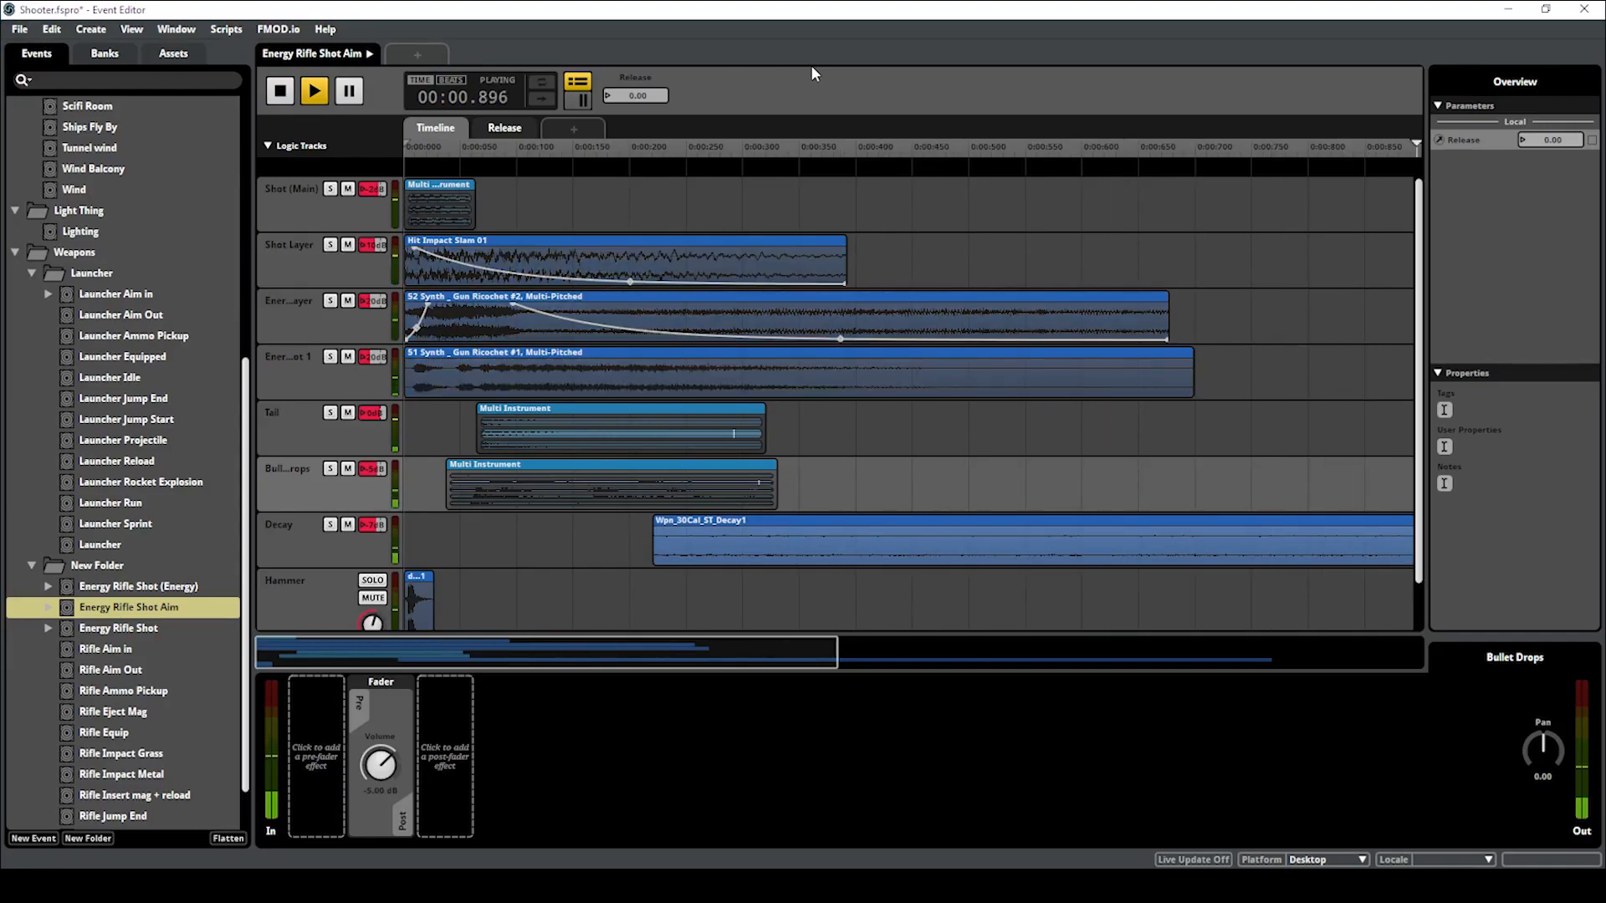
key(space)
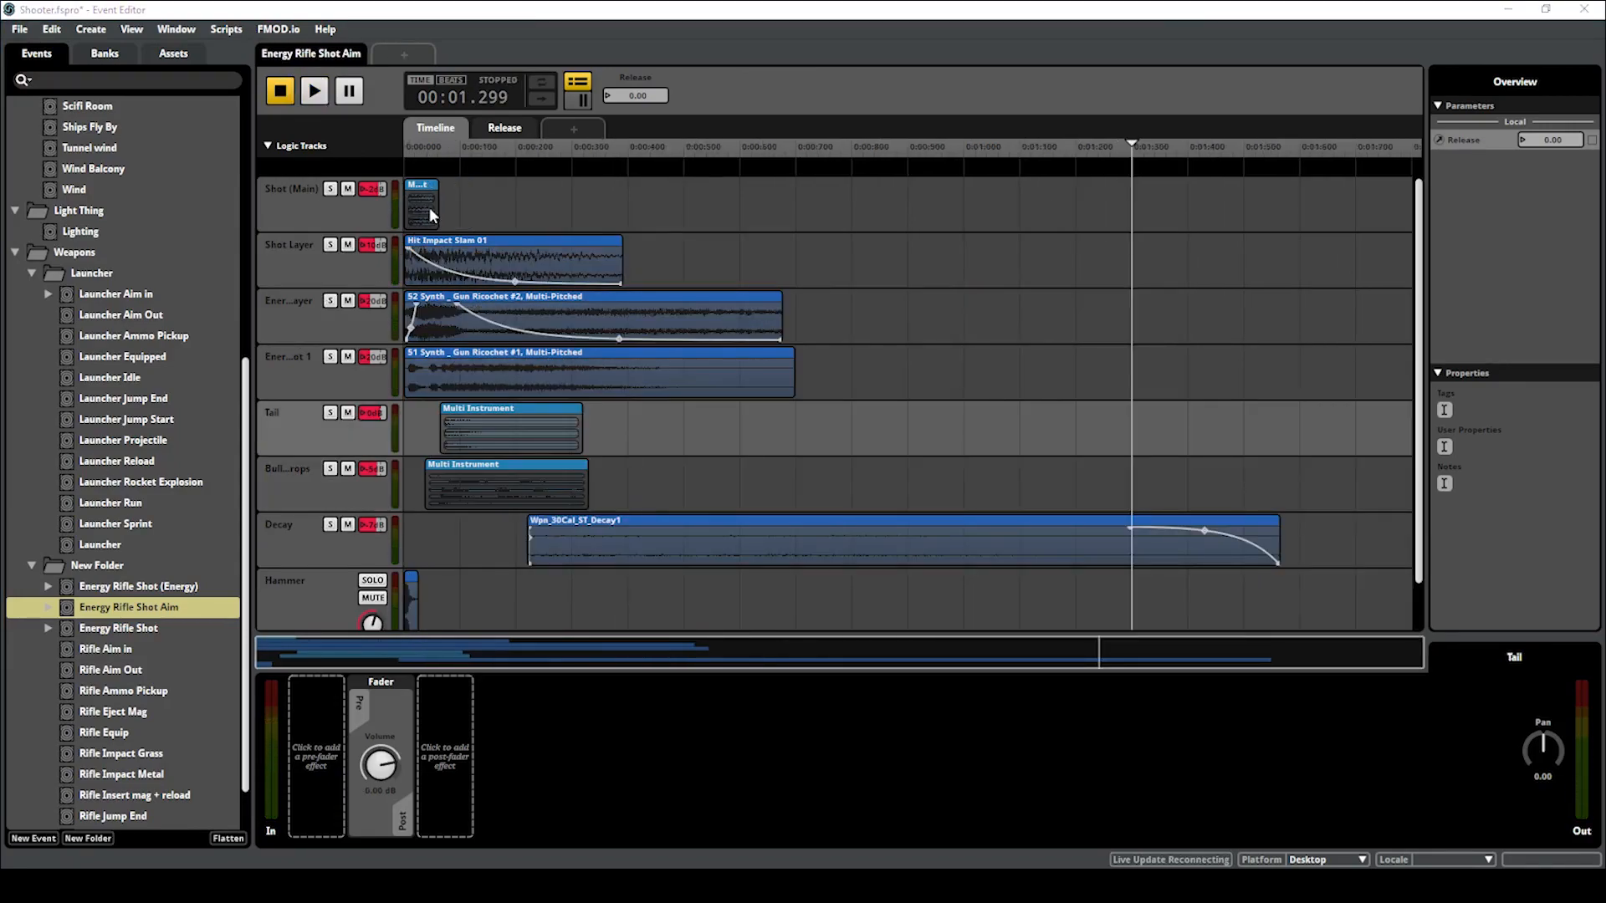
click(432, 215)
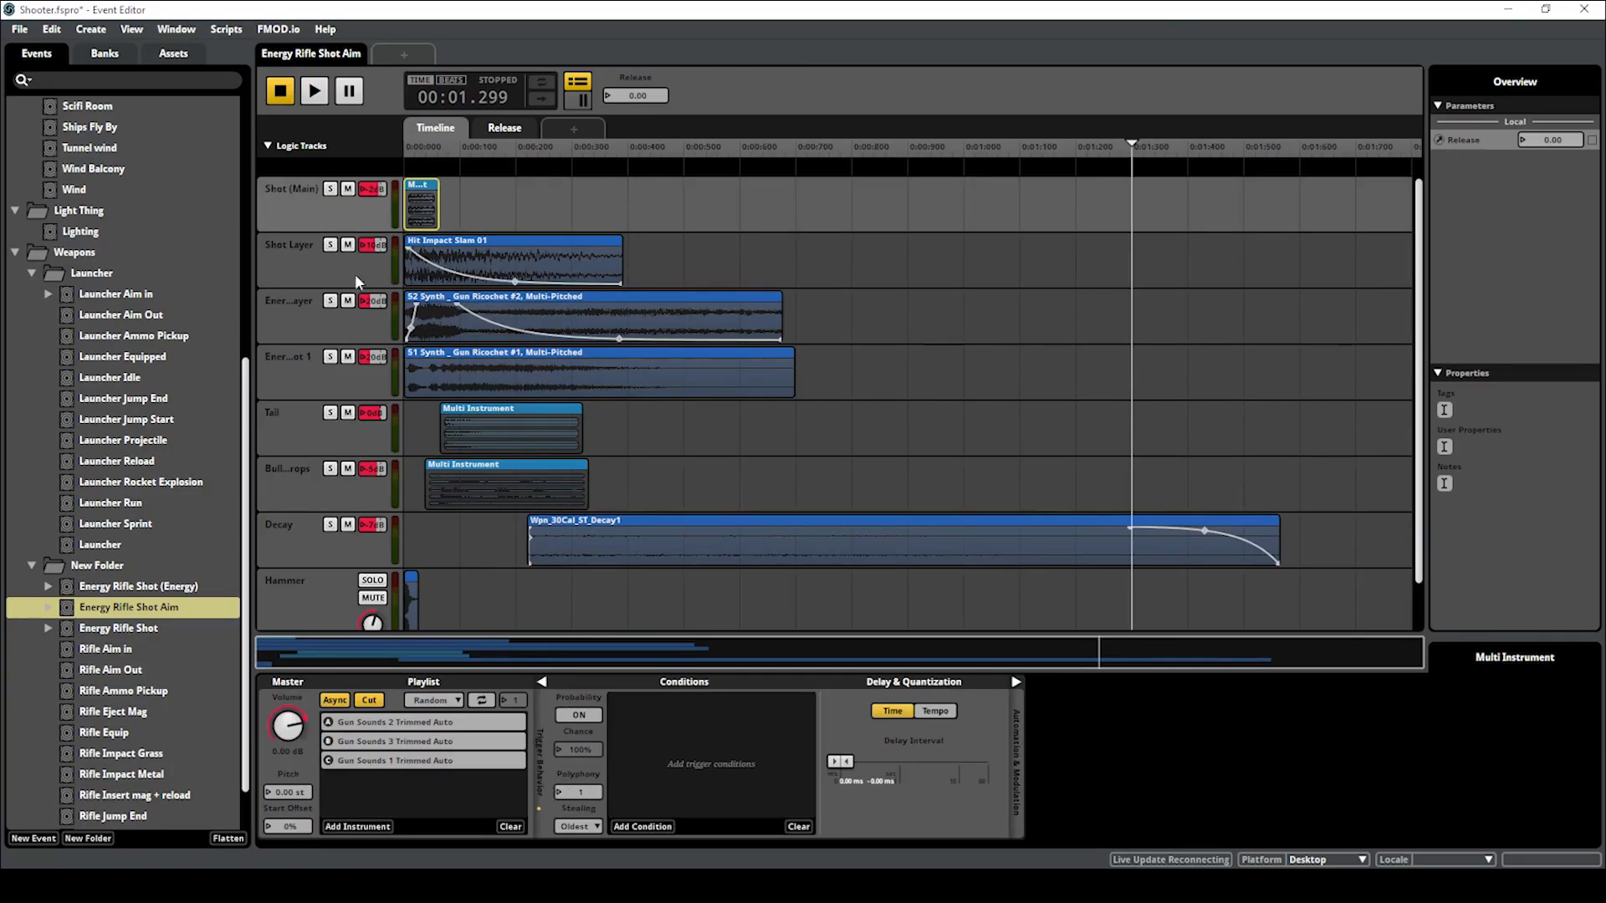
click(423, 722)
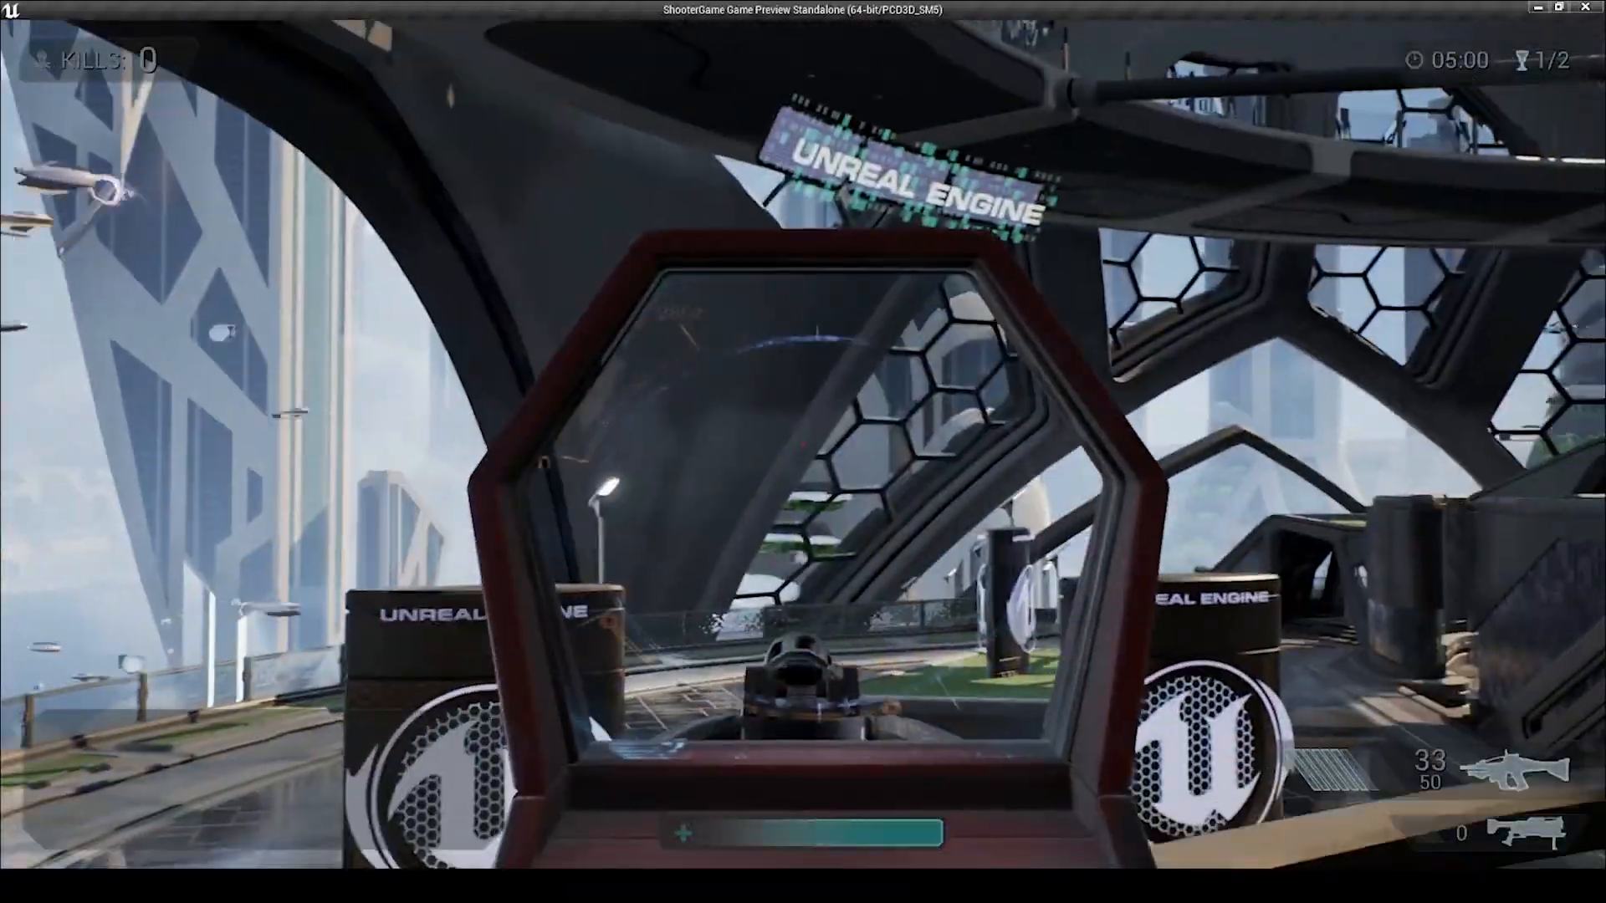
click(802, 444)
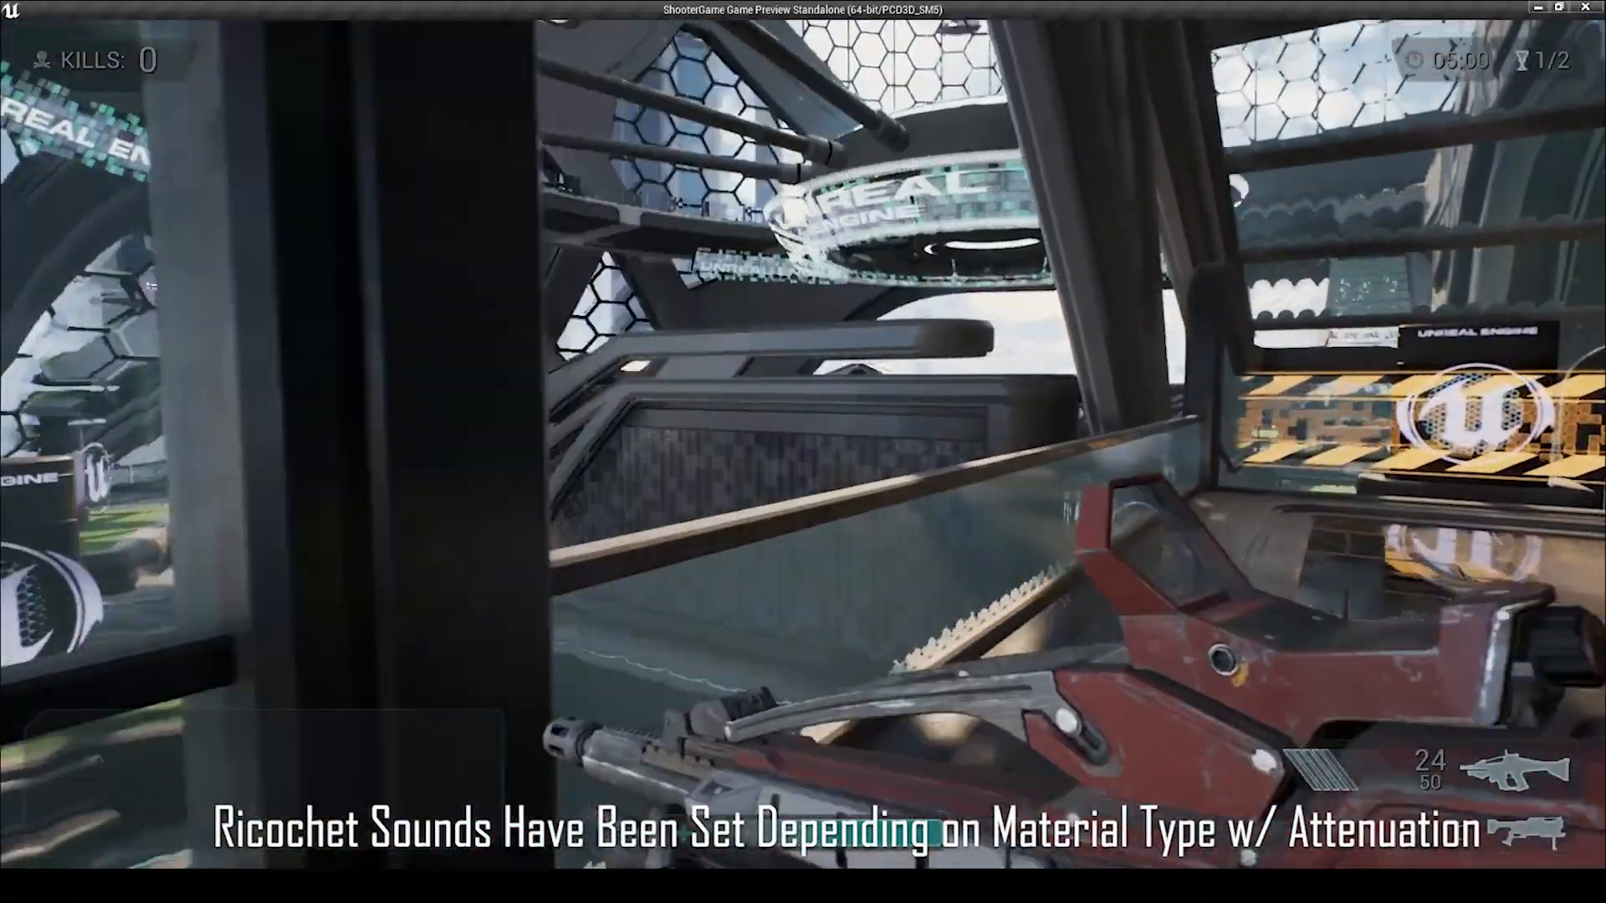
click(803, 452)
click(803, 451)
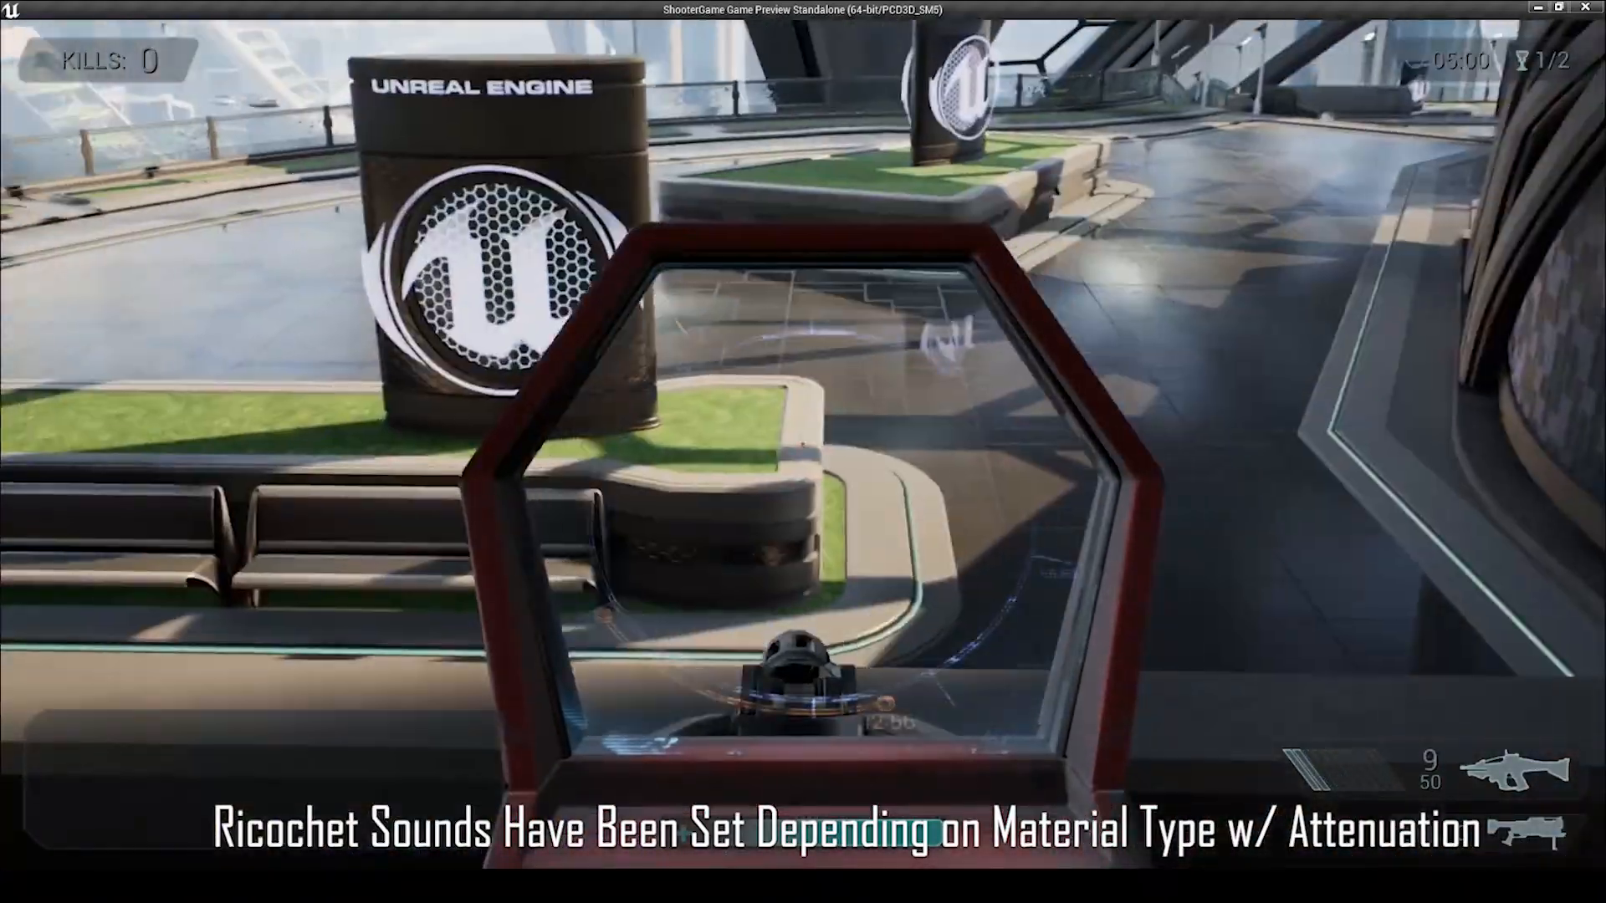
click(803, 451)
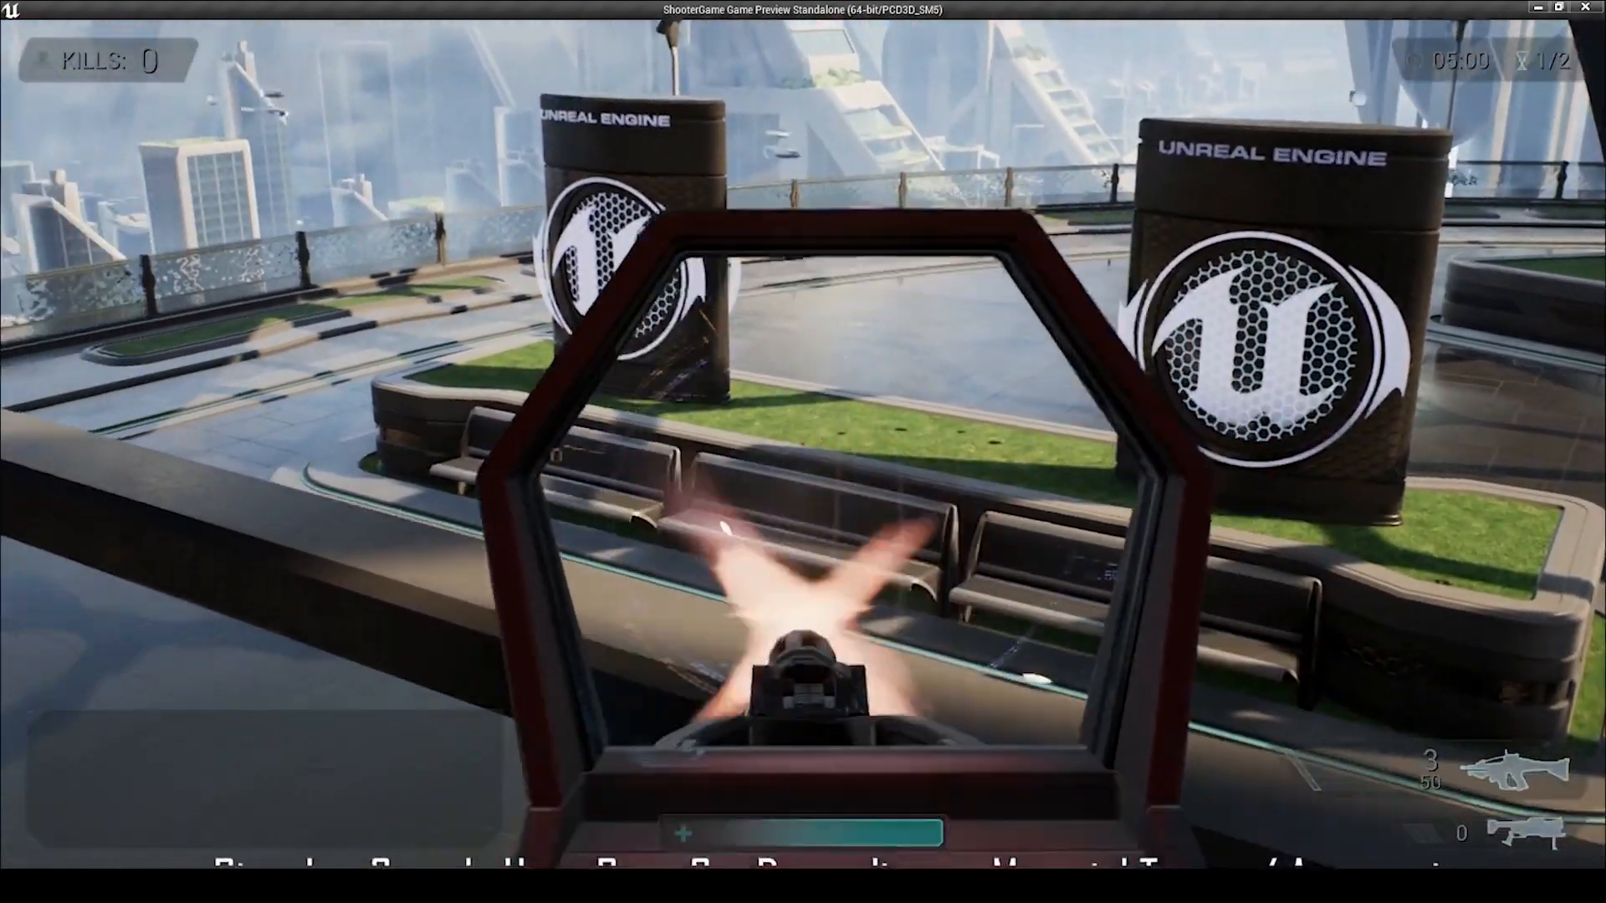
click(802, 451)
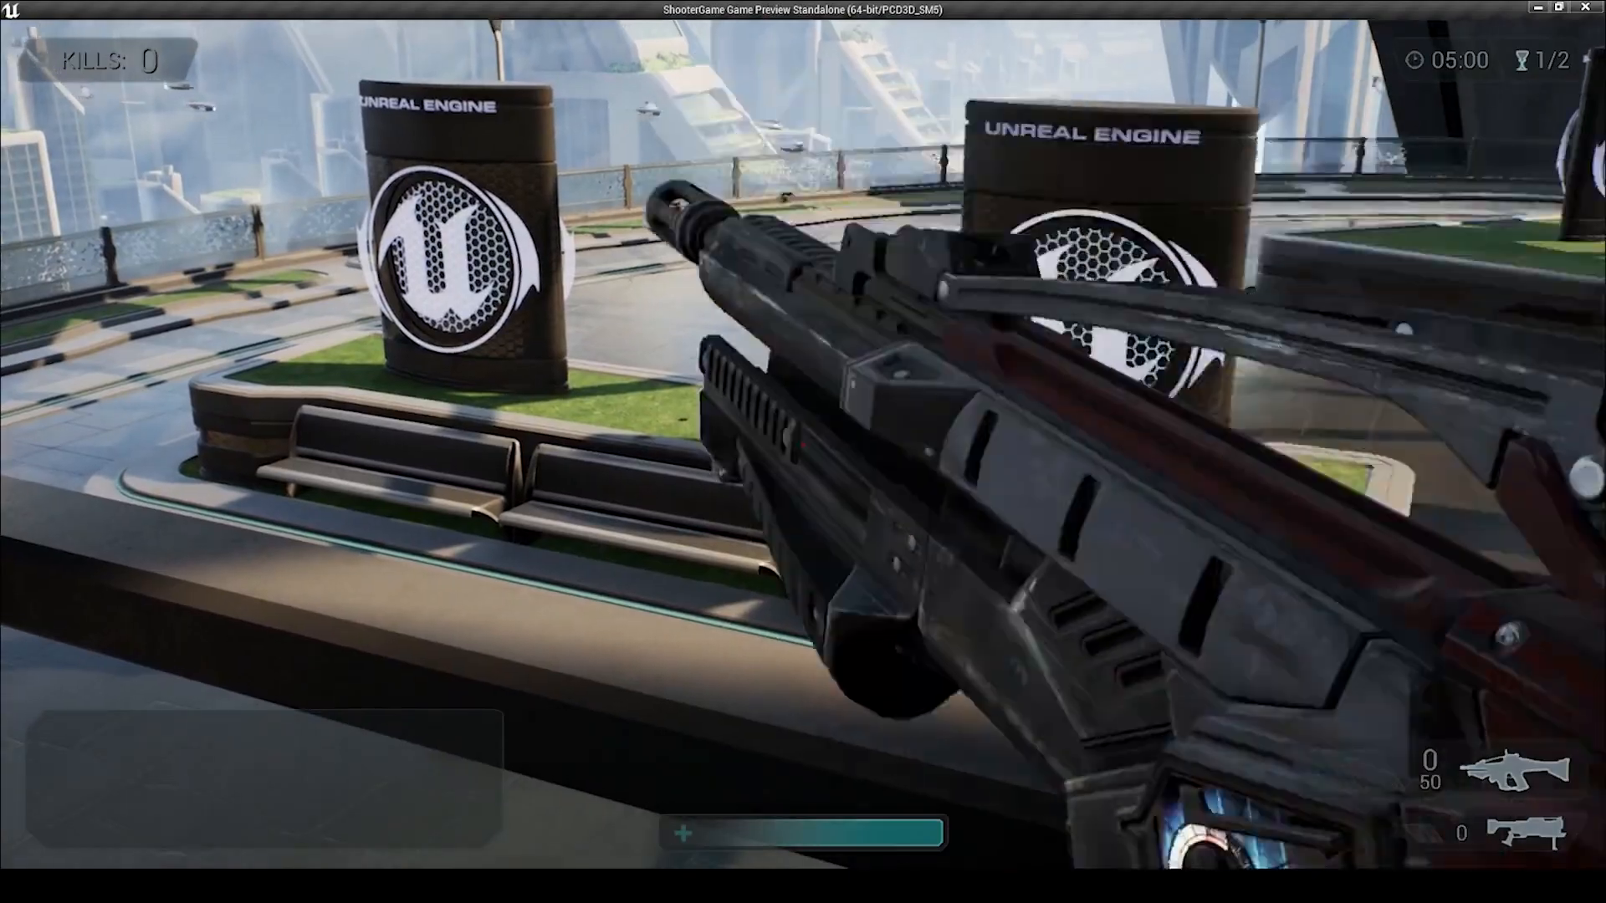
key(w)
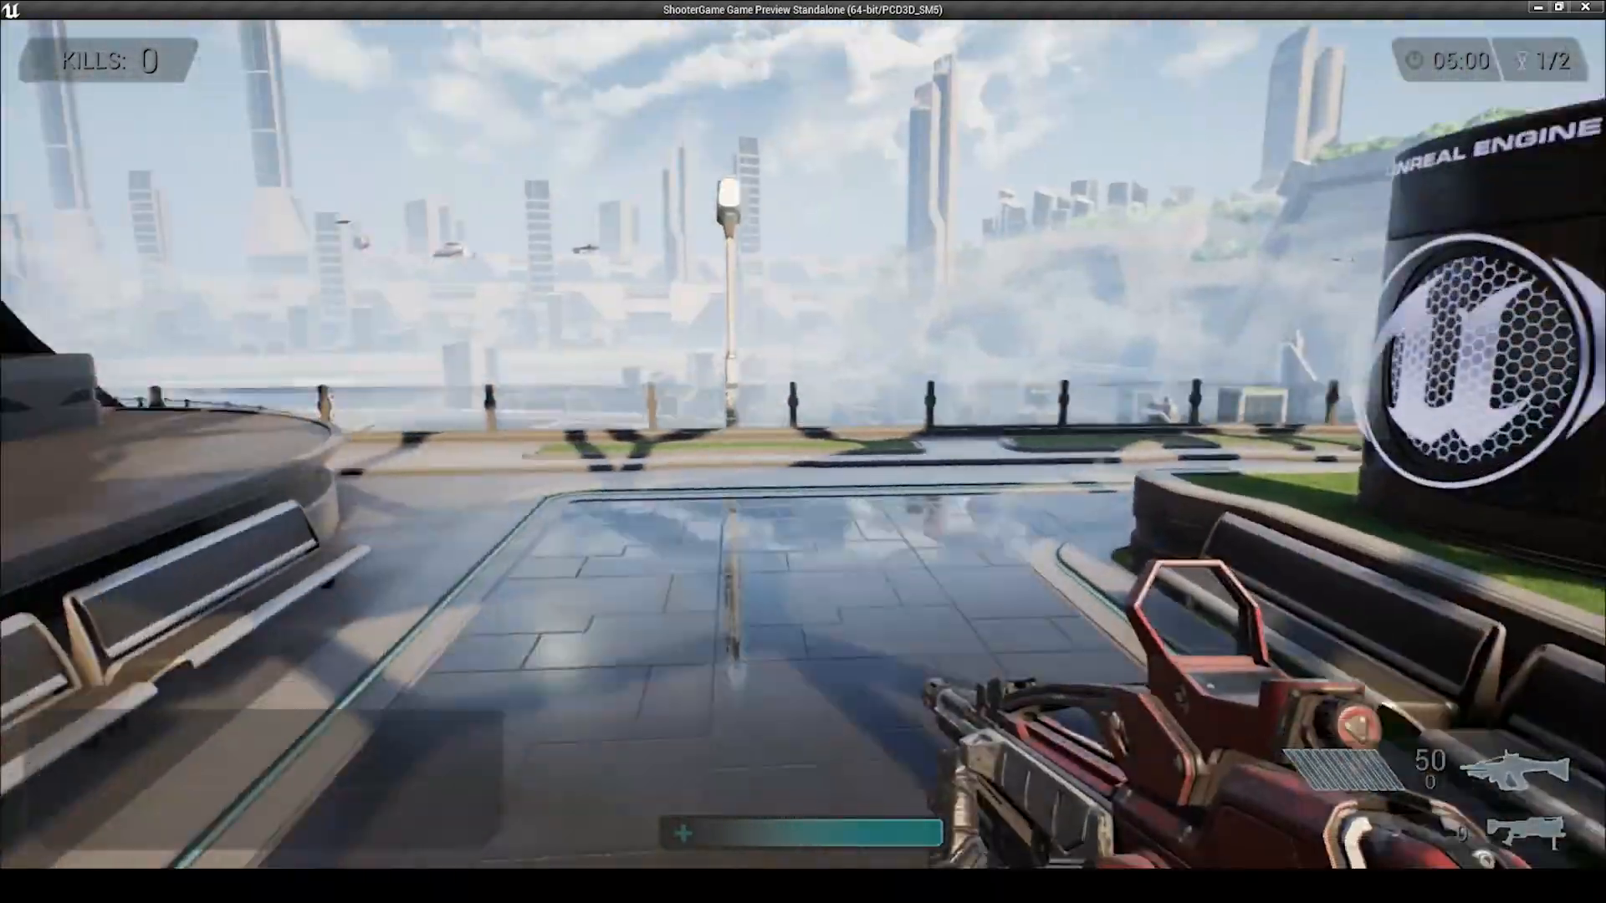
key(w)
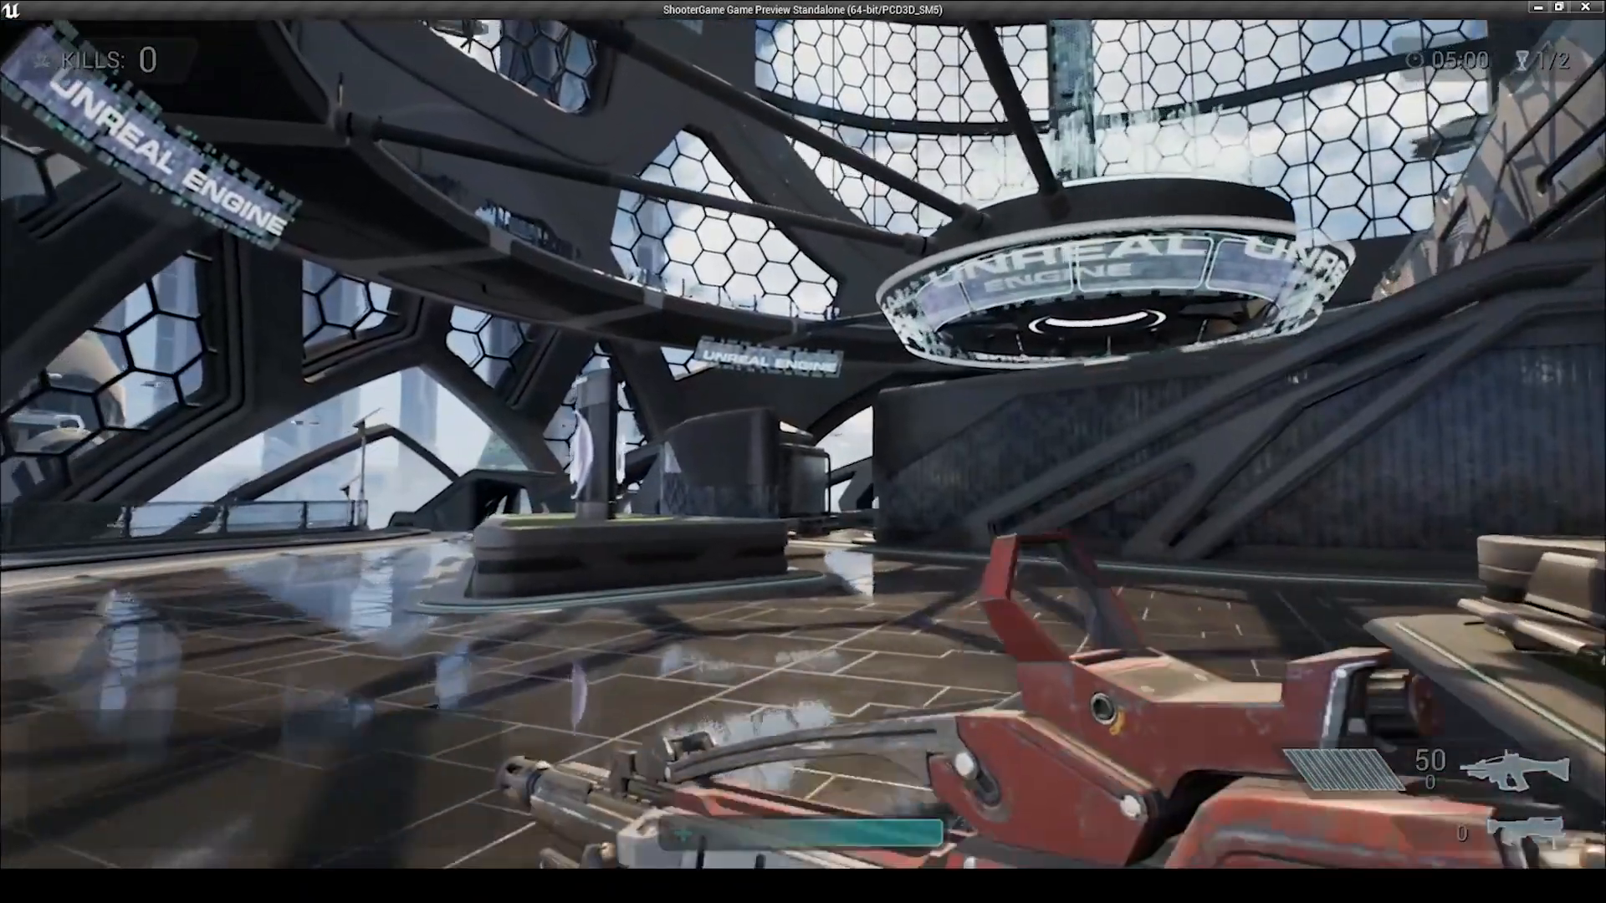
key(w)
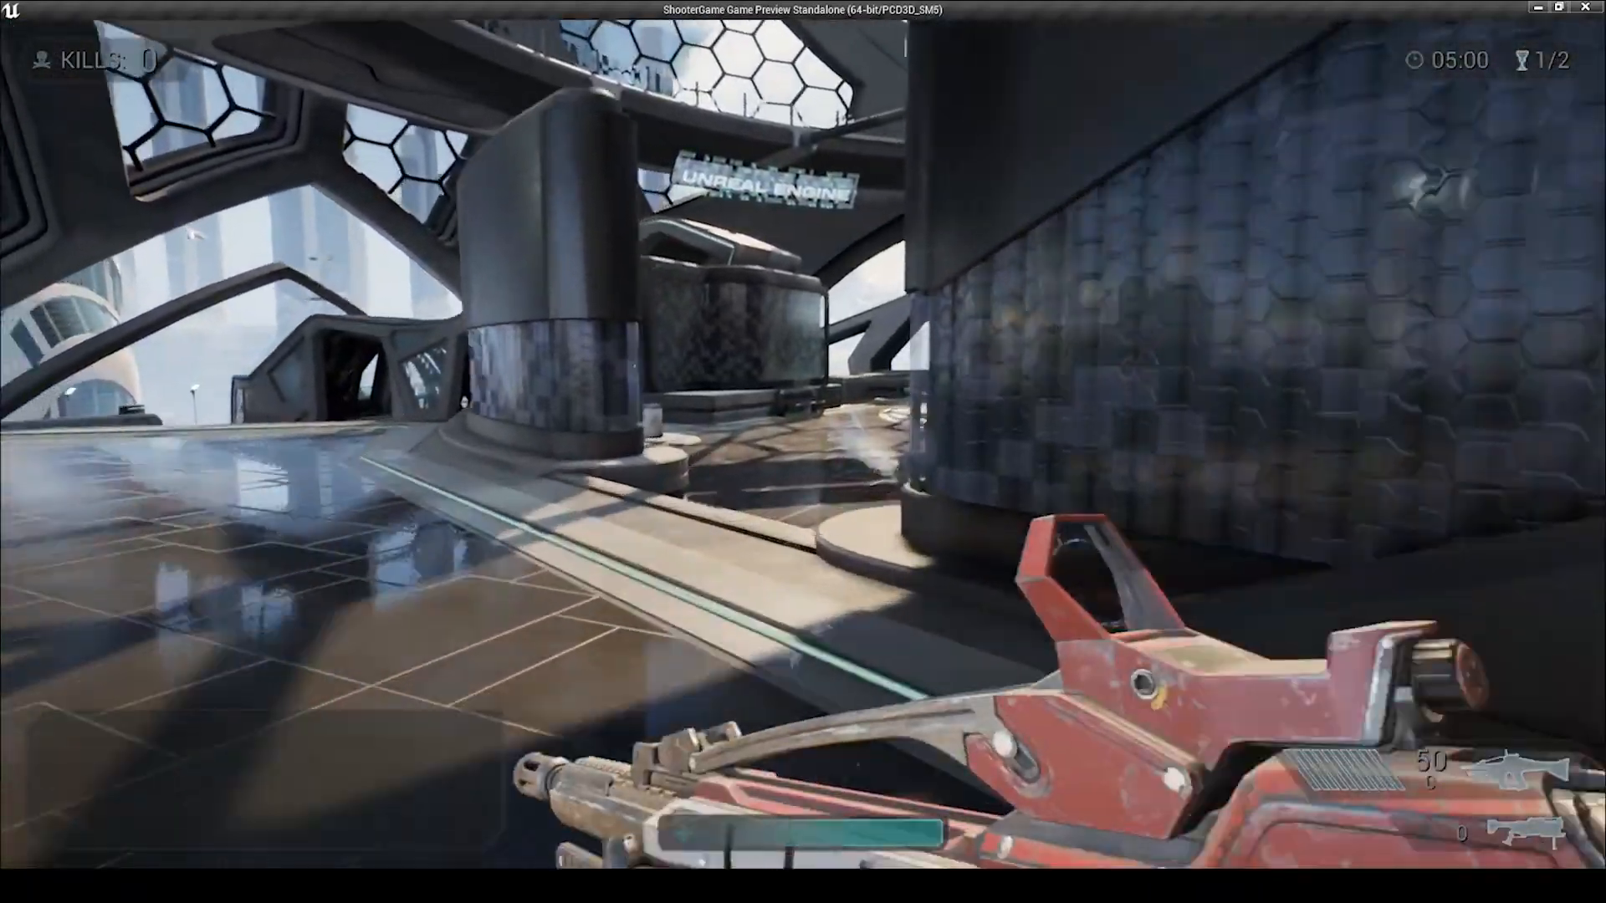
key(w)
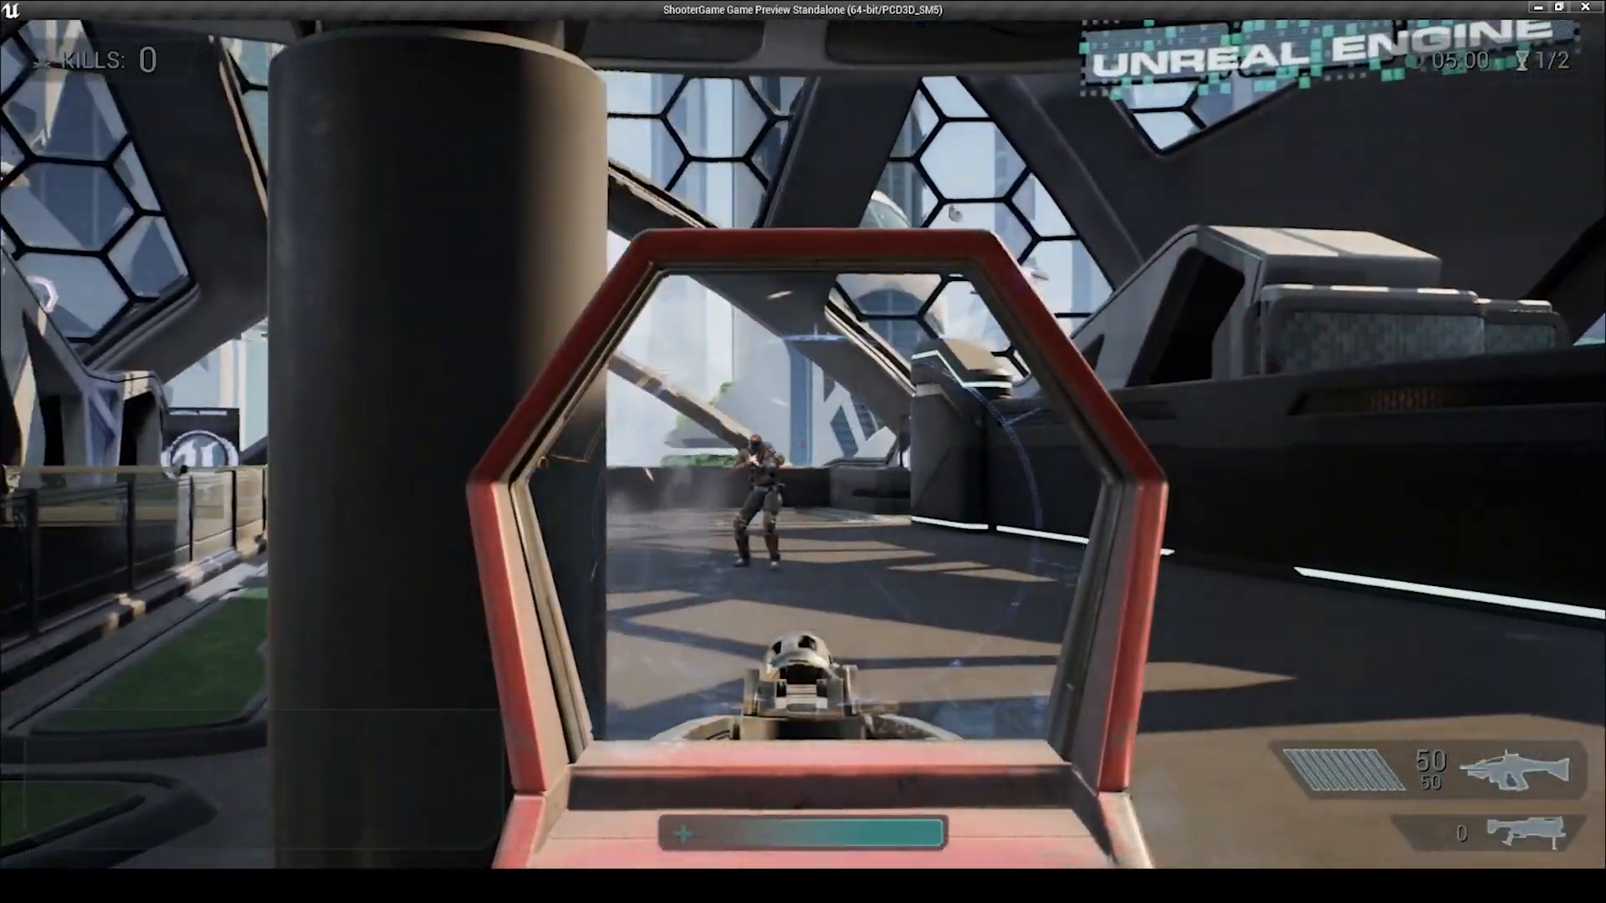
click(803, 451)
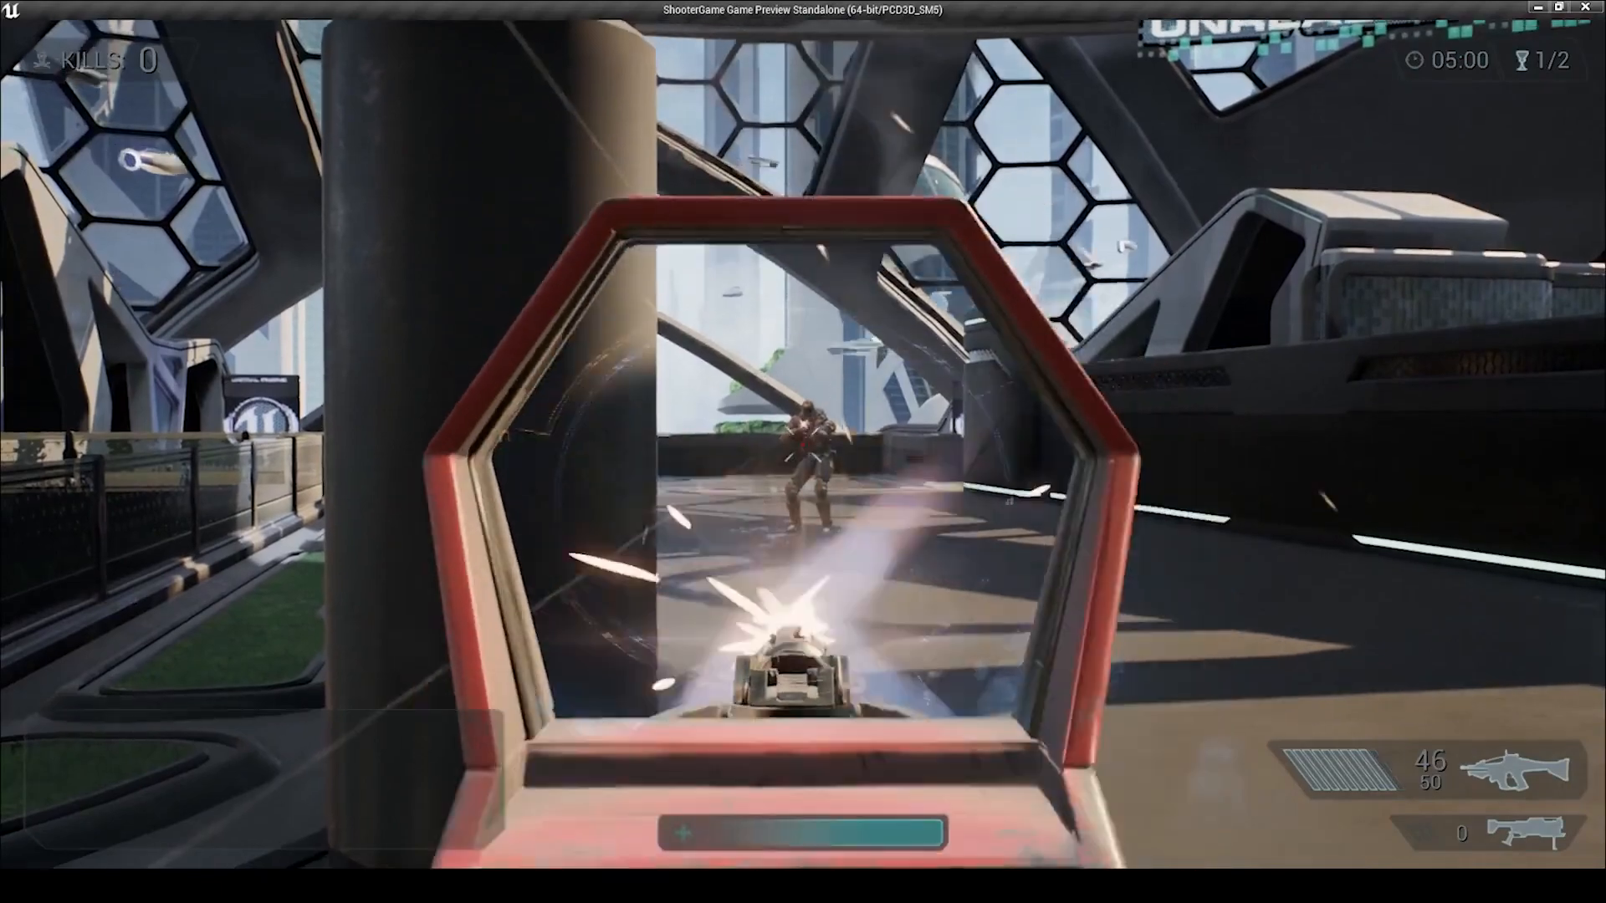
Reload the rifle in the running game preview
key(r)
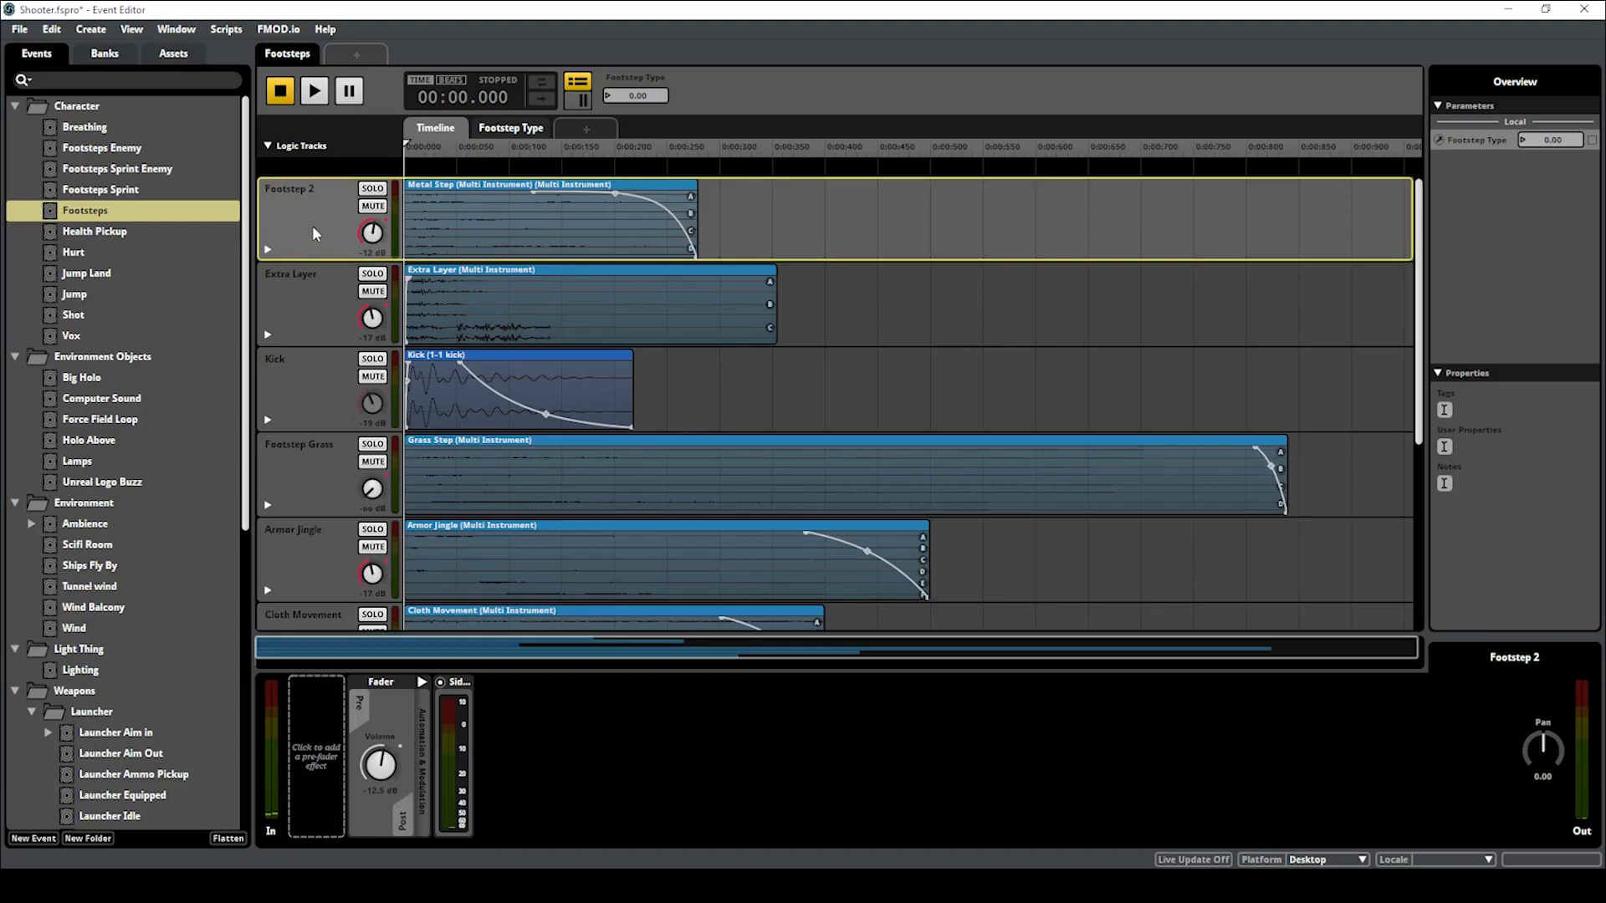
Switch to FMOD Studio, play the full Footsteps event, and audition its Footstep 2 and Kick tracks in isolation
key(space)
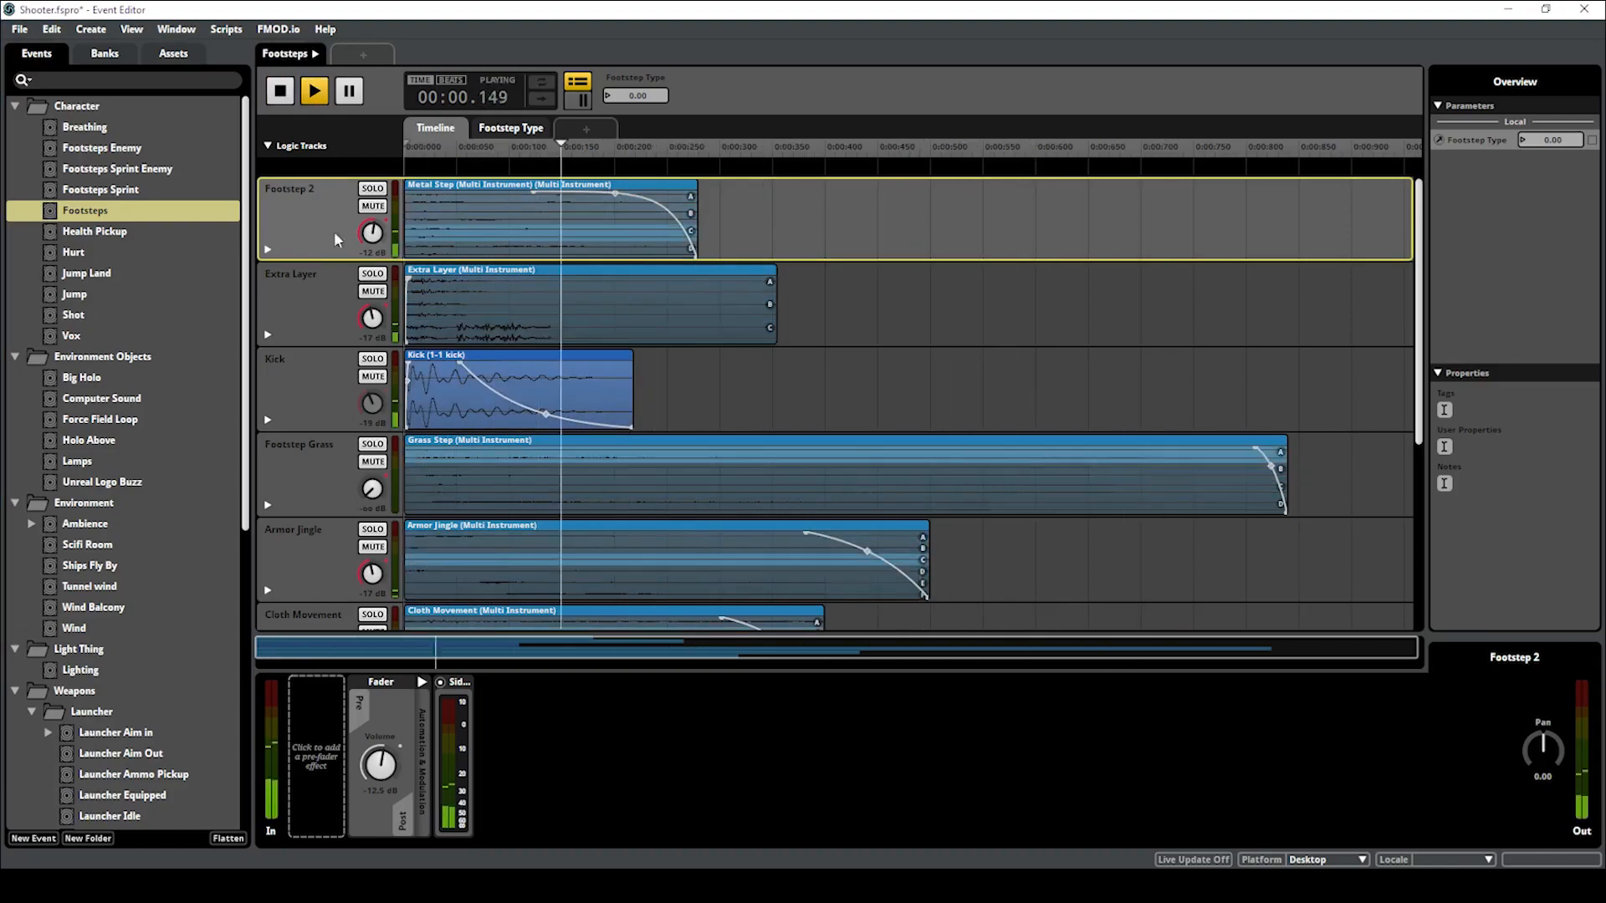
click(372, 189)
key(space)
key(space)
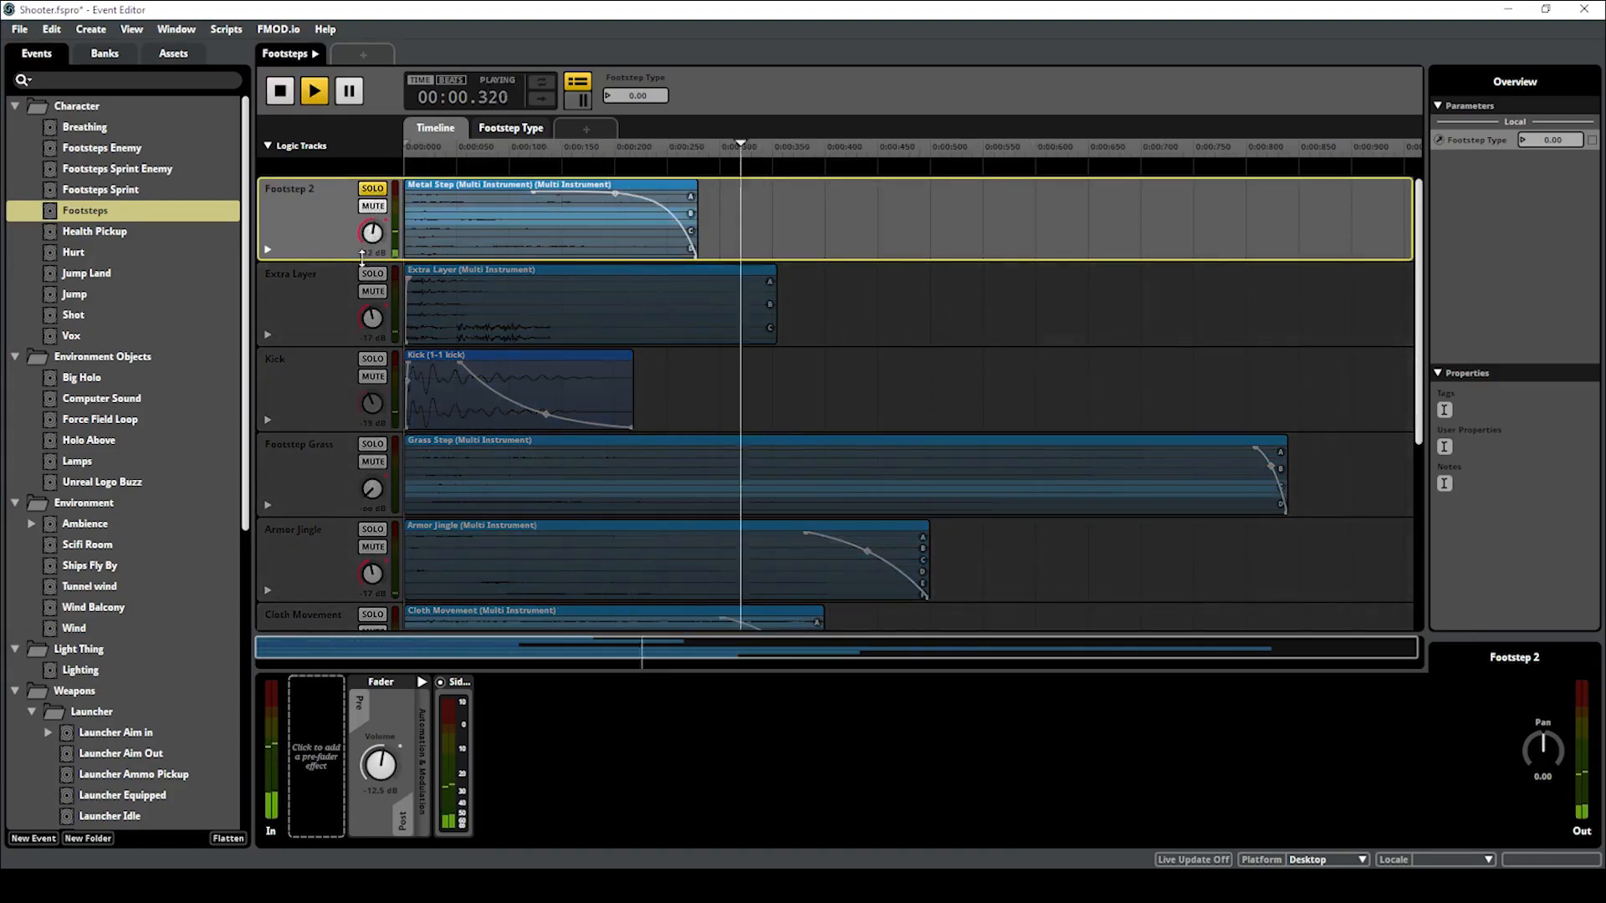
click(372, 359)
key(space)
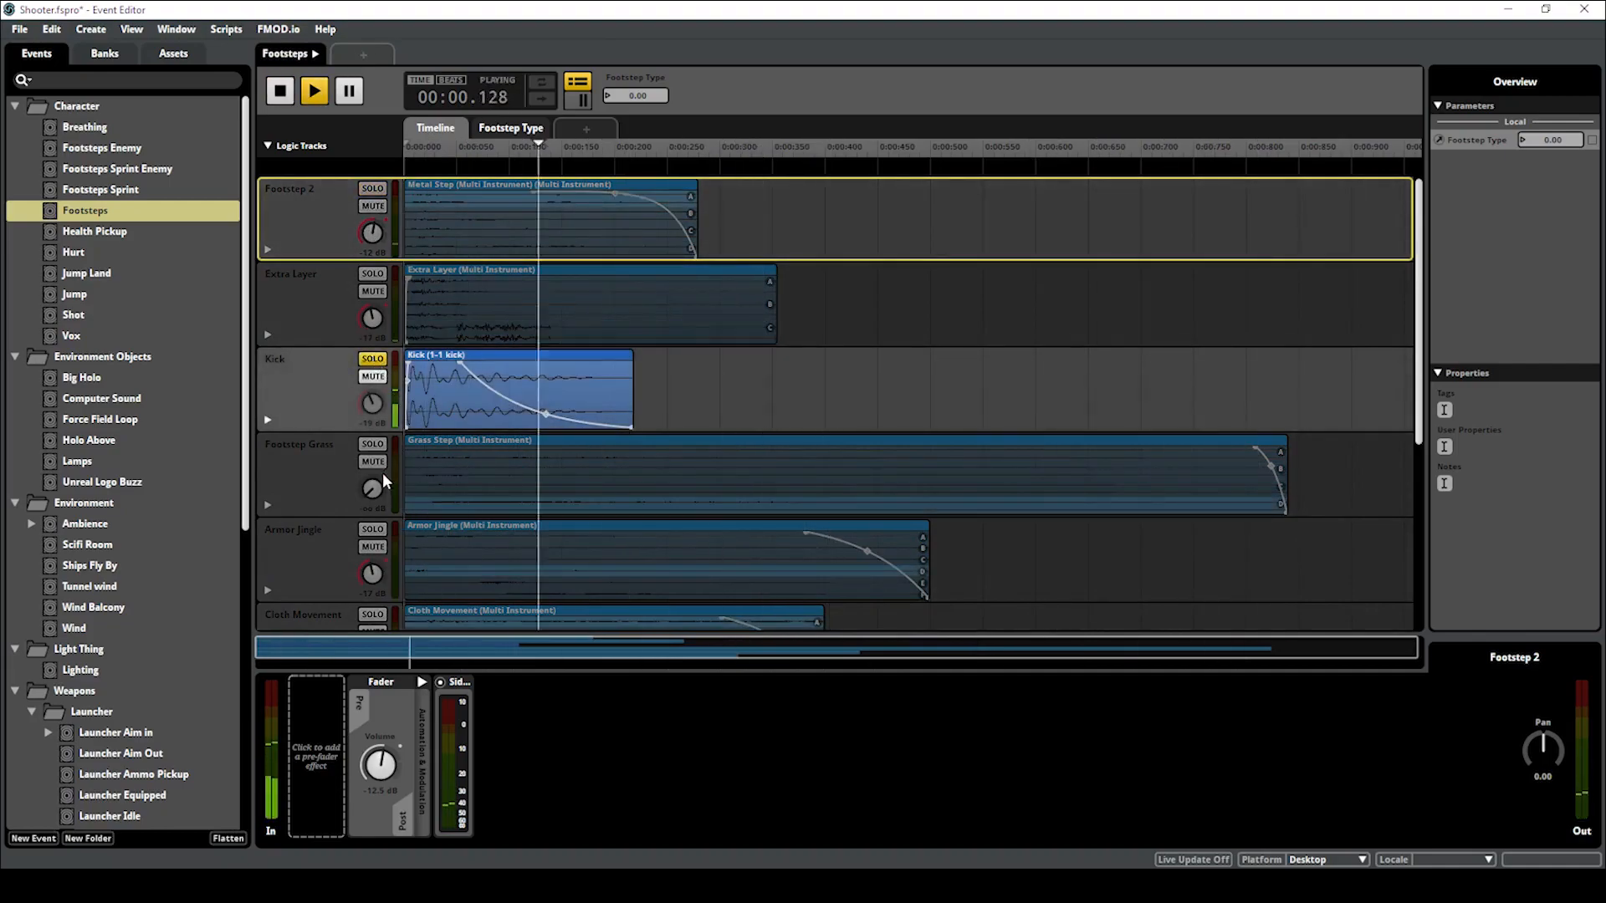
key(space)
Audition the Armor Jingle and Cloth Movement tracks in isolation, clear the solo and replay all Footsteps layers together
click(372, 529)
key(space)
key(space)
key(space)
click(380, 612)
scroll(383, 610, down, 3)
key(space)
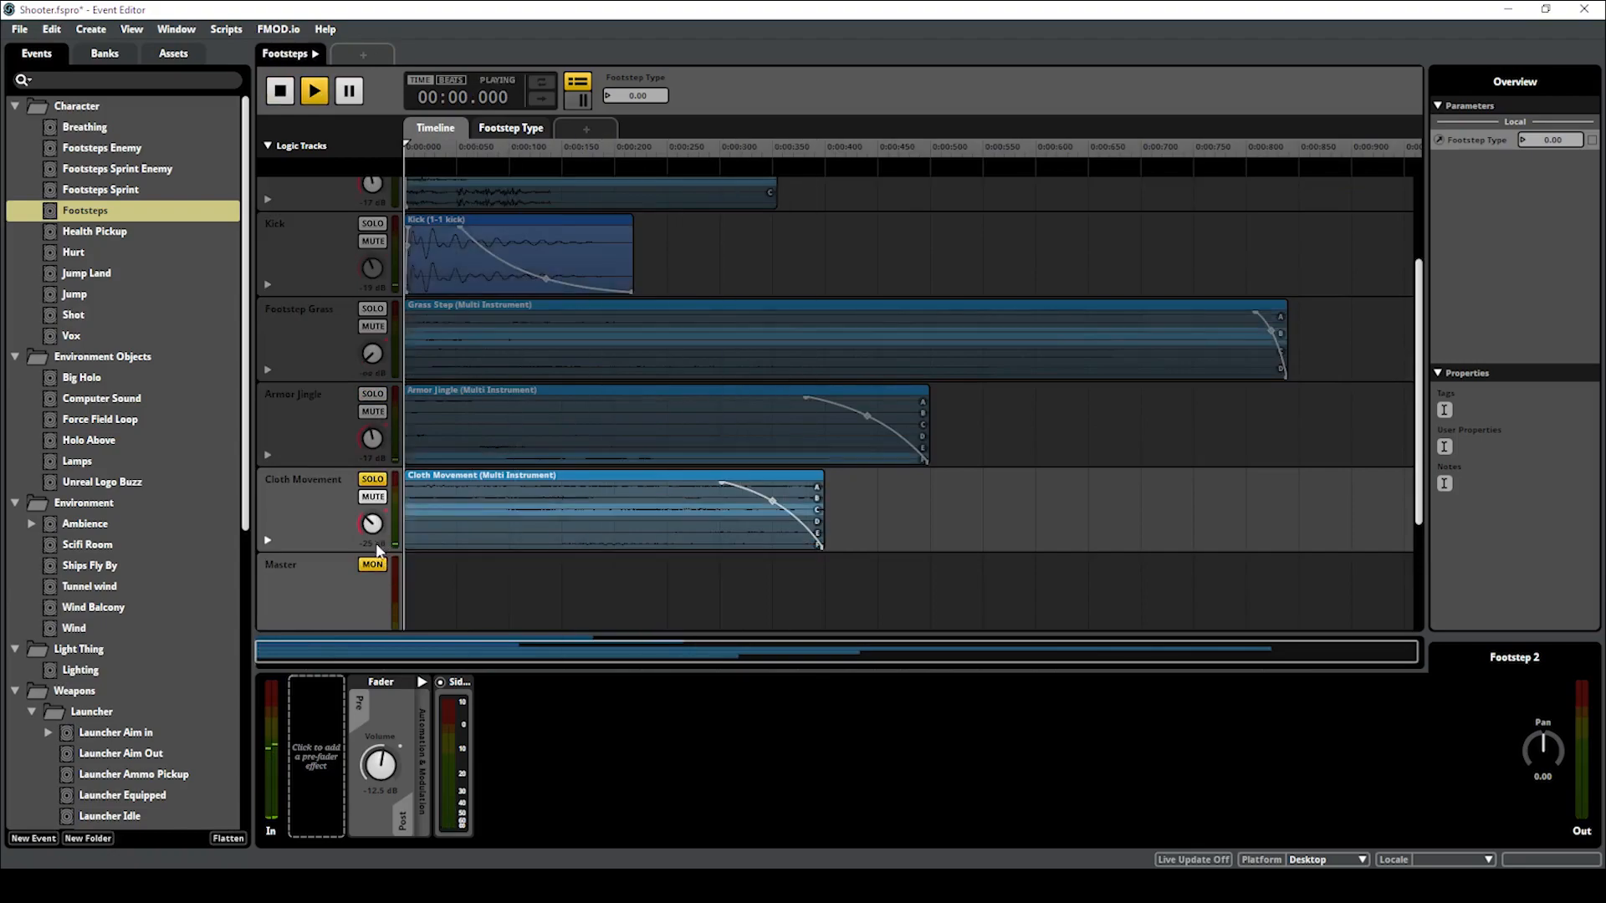
scroll(377, 577, up, 3)
key(space)
click(372, 615)
key(space)
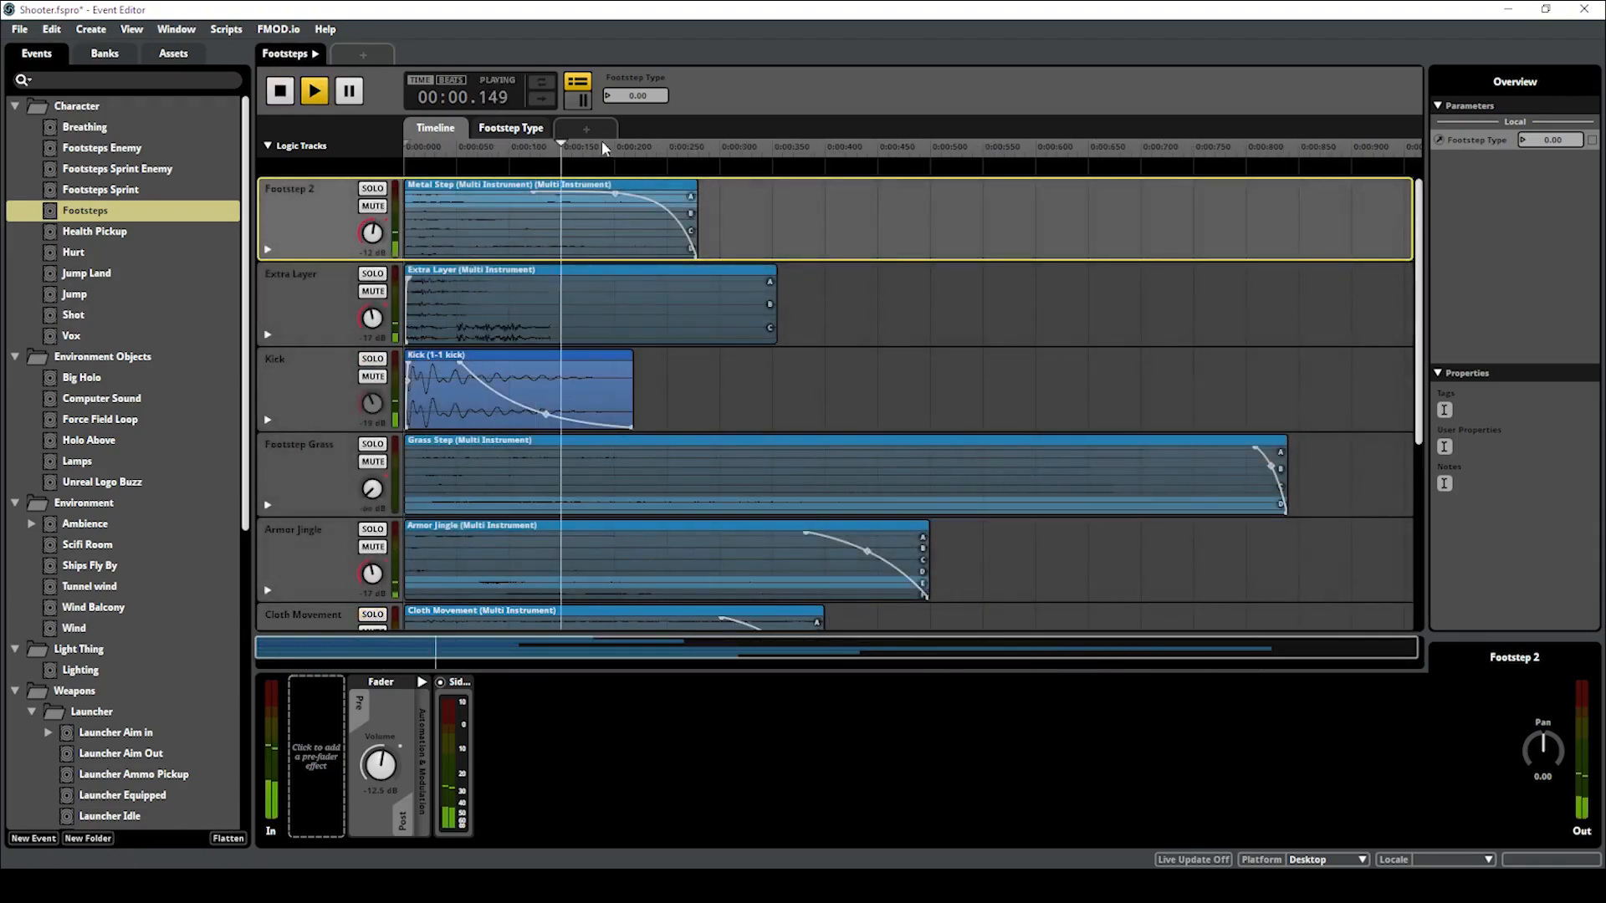
Change the Footstep Type parameter and audition the Footsteps event repeatedly with the other surface
key(space)
mouse_move(629, 98)
mouse_down()
mouse_move(628, 67)
mouse_move(629, 129)
mouse_up()
key(space)
key(space)
key(space)
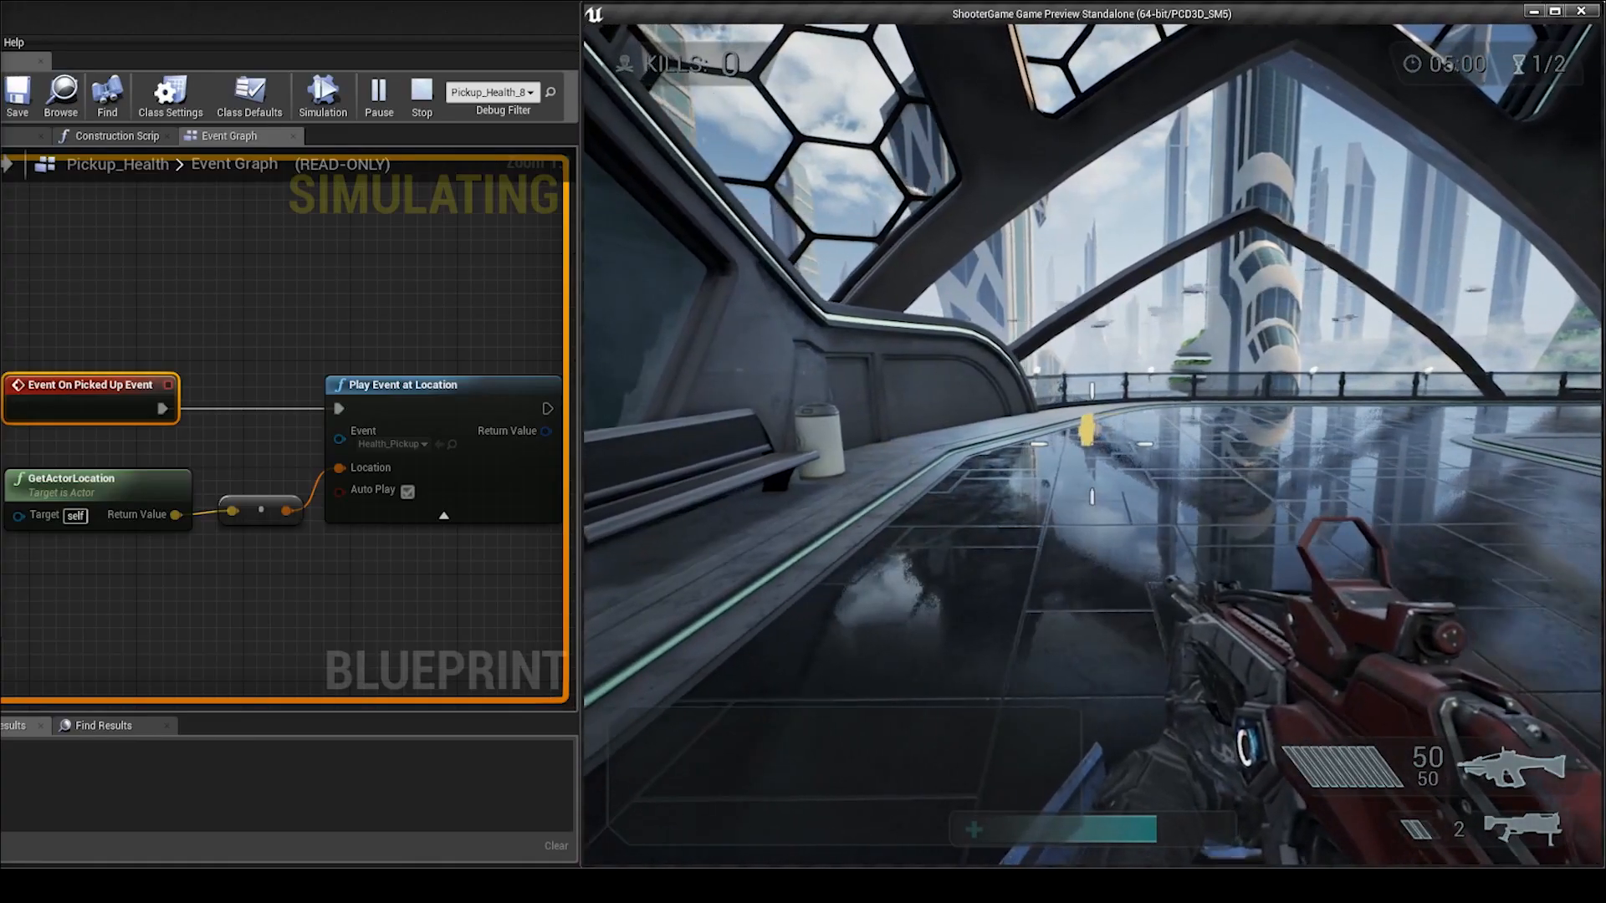
Switch to the game preview beside the Pickup_Health blueprint and run forward to collect the health pickup
key(w)
key(w)
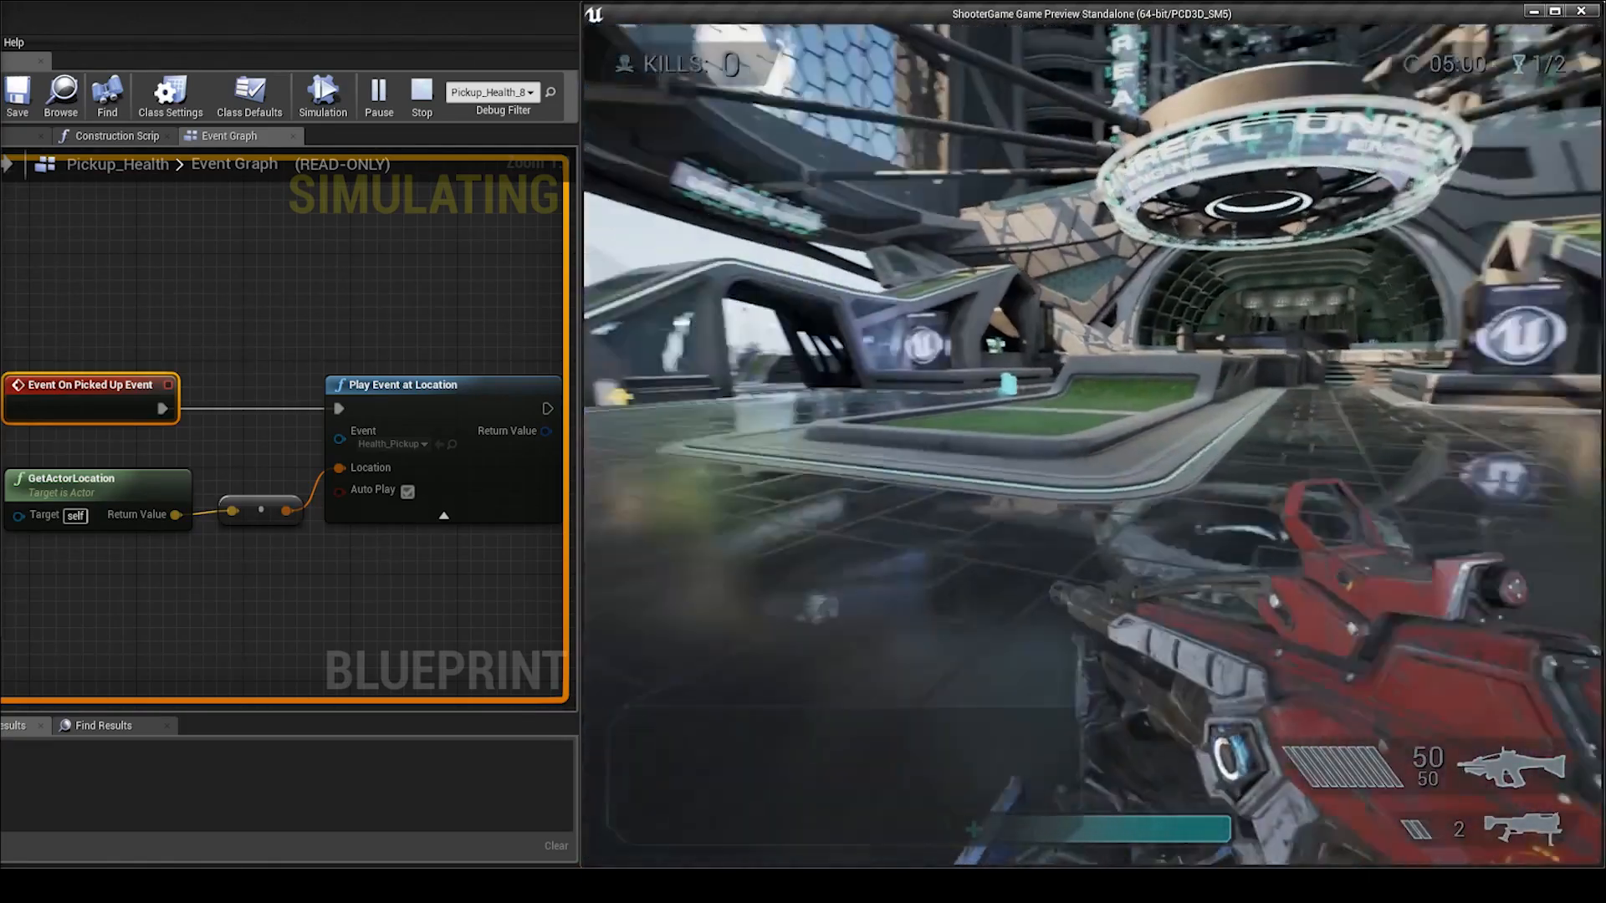
key(w)
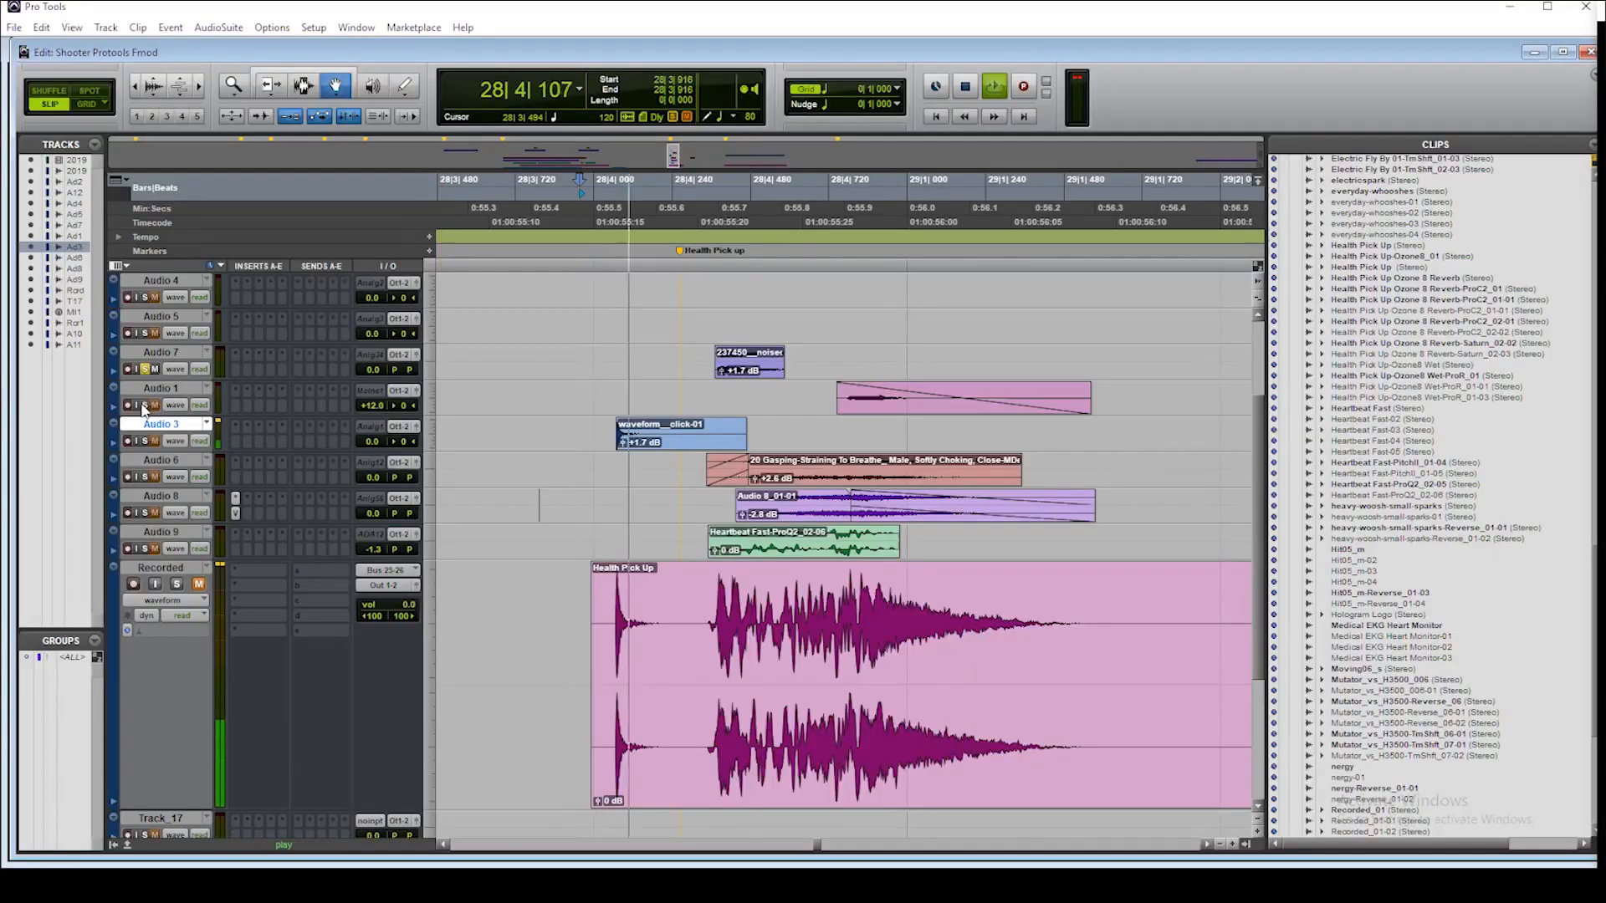
Switch to Pro Tools and play the Health Pick Up layers, adding Audio 1, 3, 6, 8 and 9 to the solo one by one
key(space)
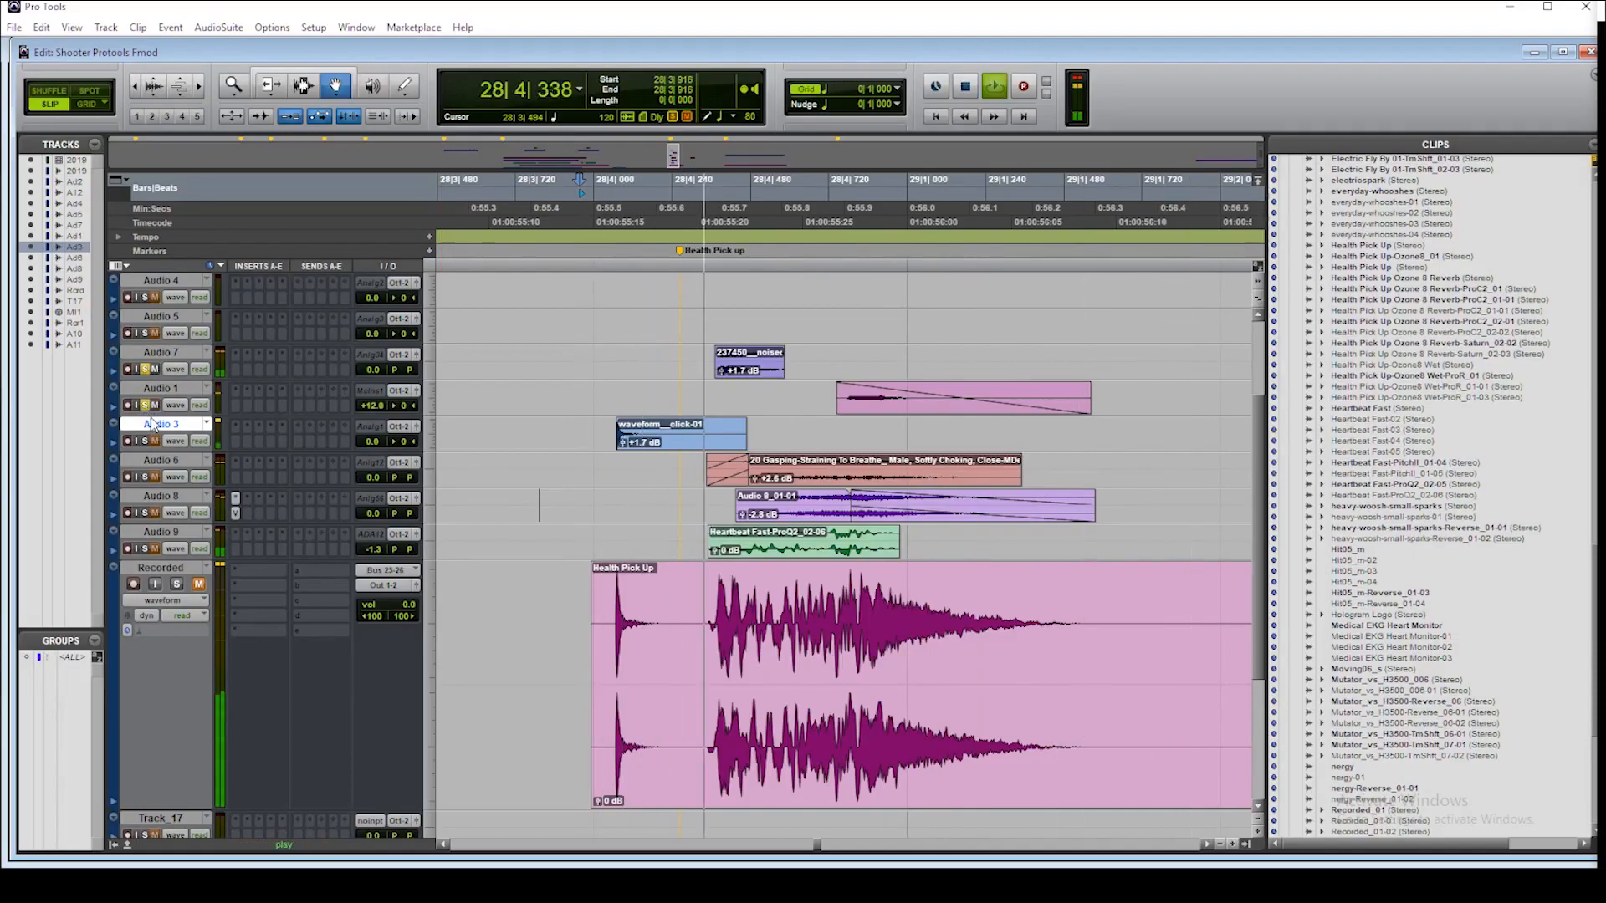
key(space)
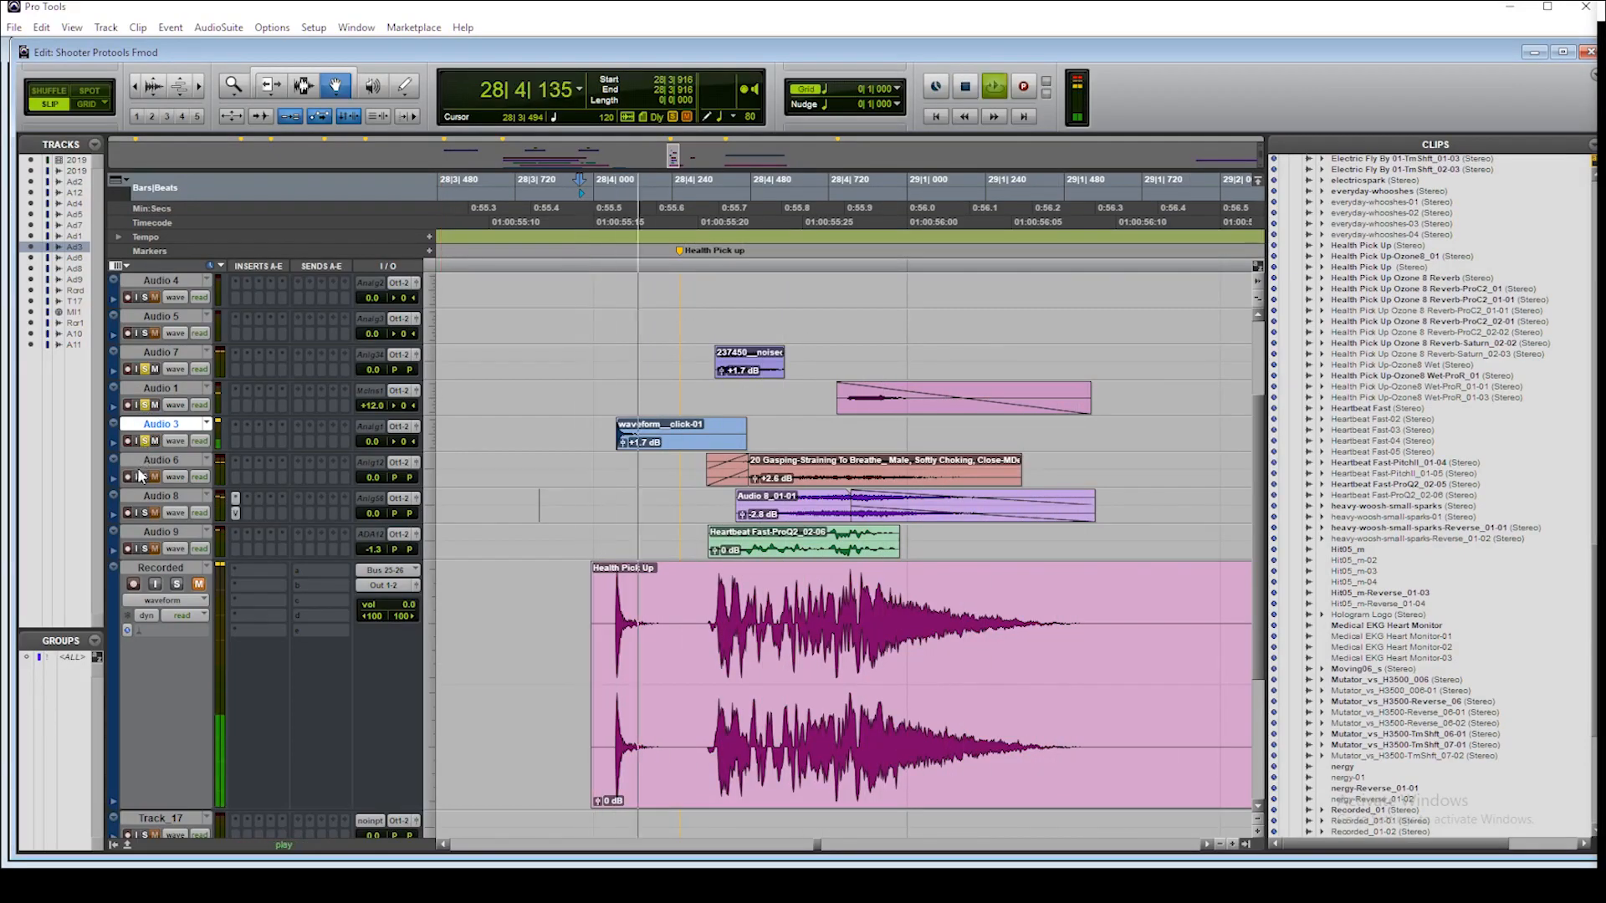
key(space)
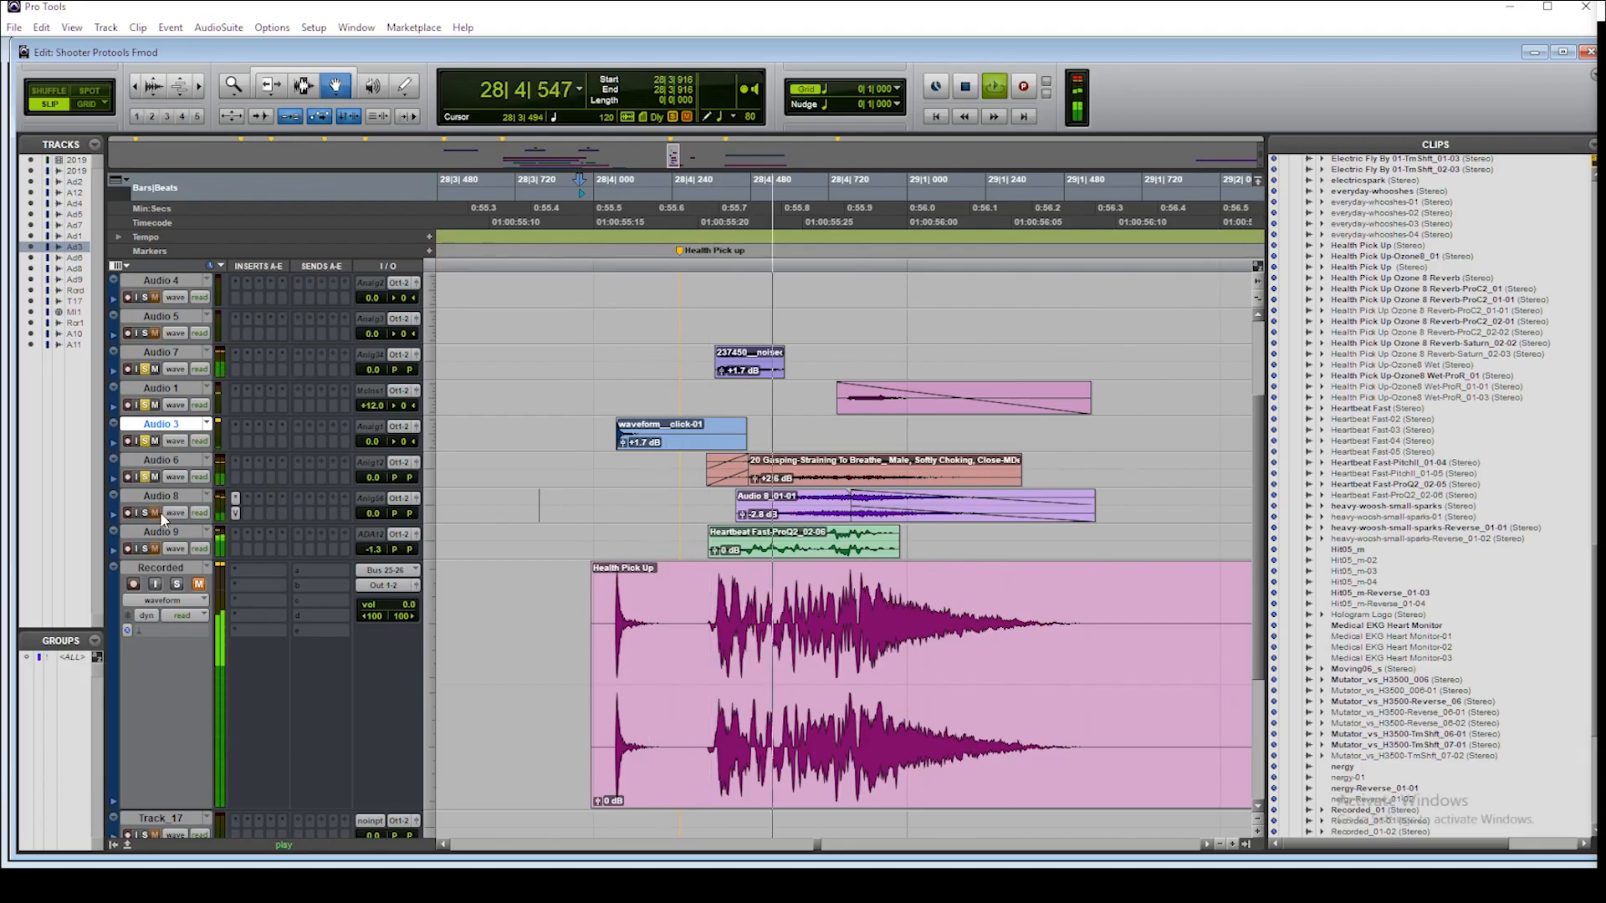
key(space)
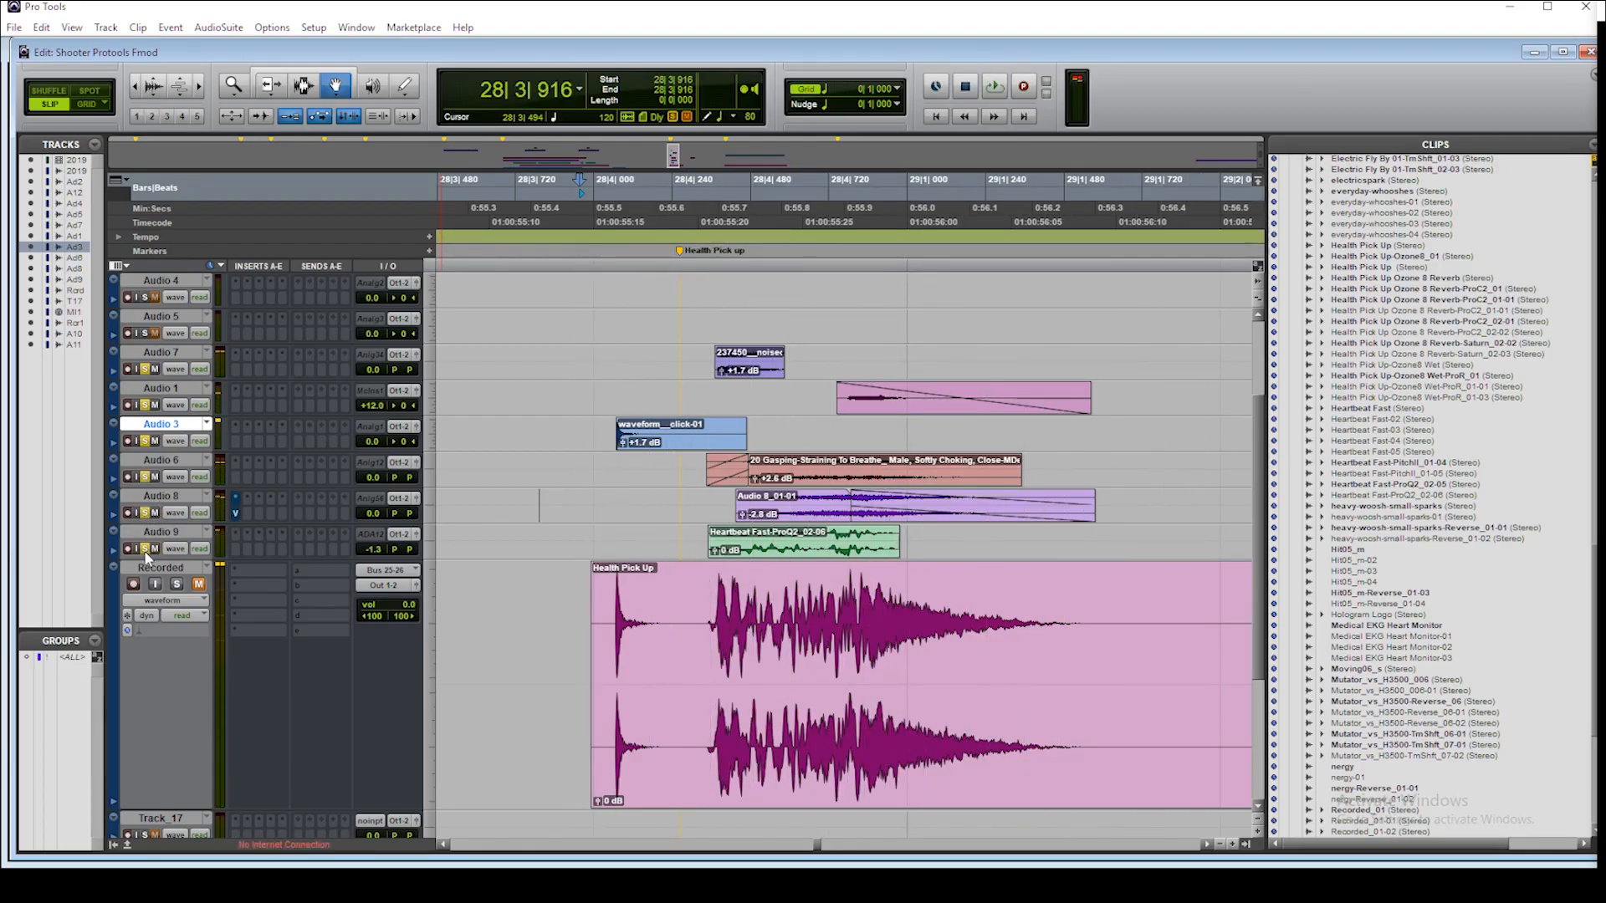
key(space)
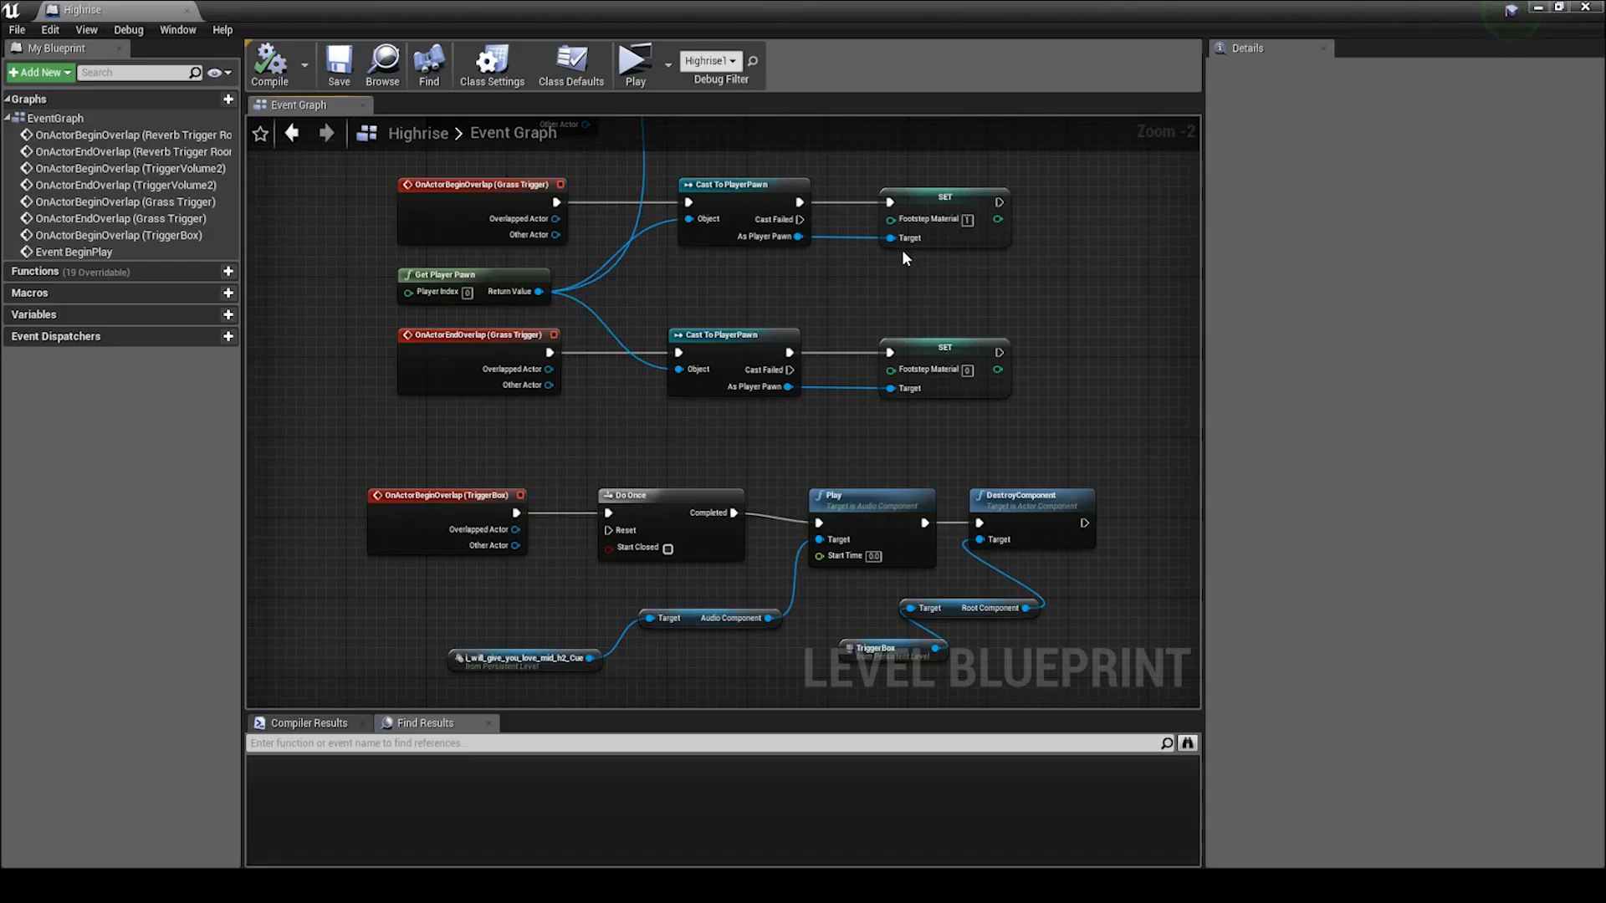
Switch to the Highrise level blueprint in Unreal and review the trigger overlap nodes, including the Grass Trigger's Footstep Material logic
drag(904, 259, 886, 819)
drag(836, 401, 801, 671)
drag(850, 902, 845, 442)
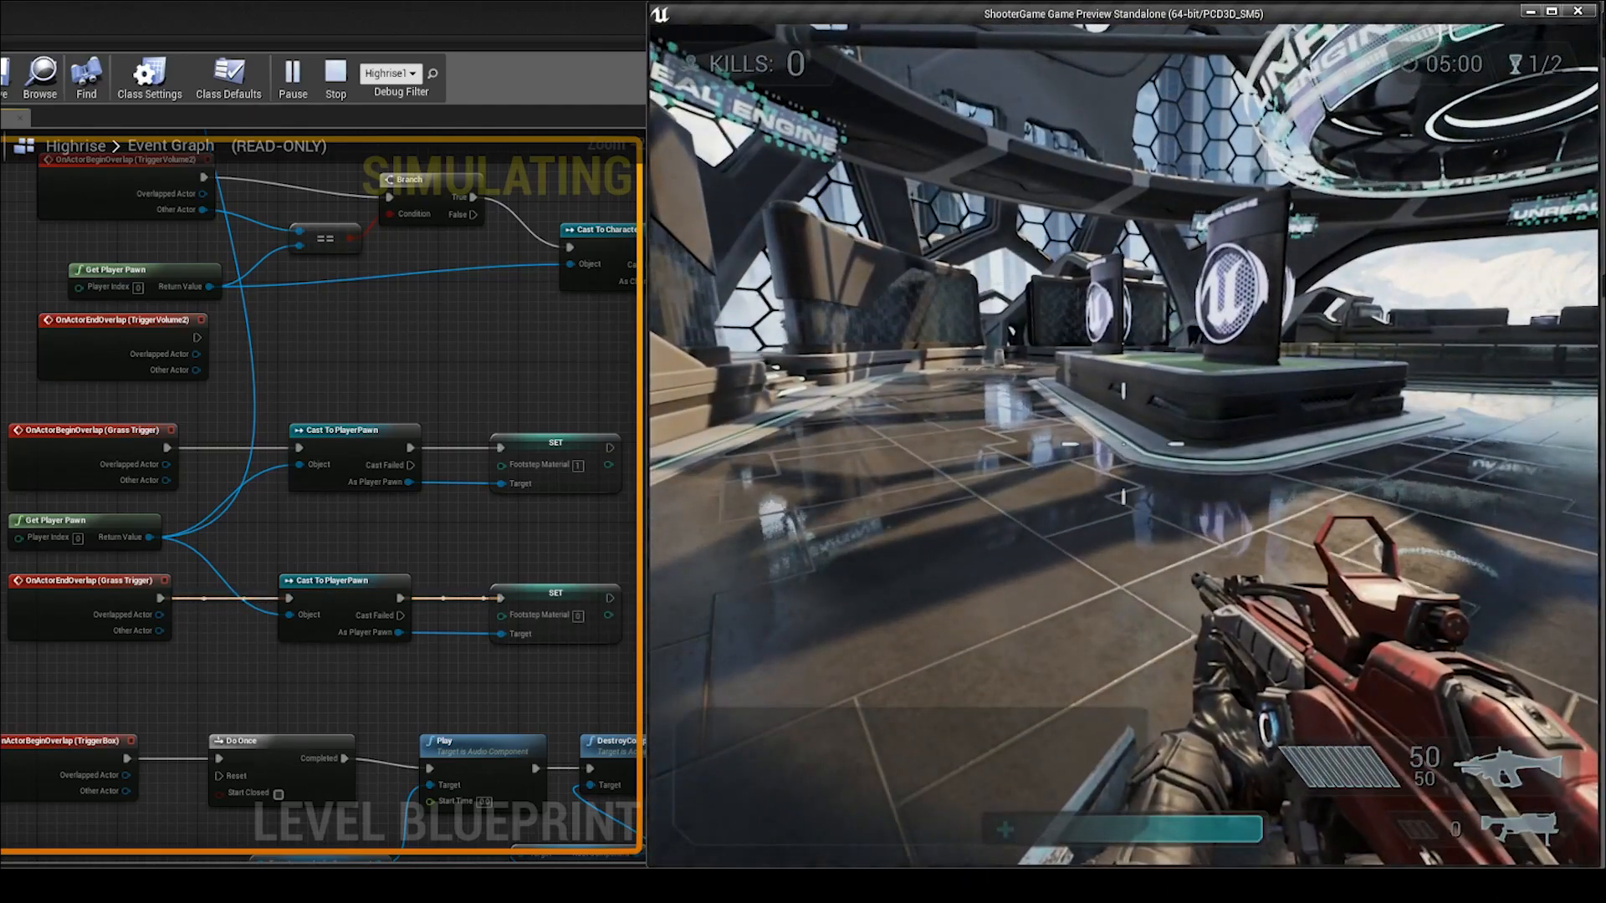
Show the game preview full screen, walk around the arena and fire rockets to hear the launcher explosions
key(alt+Return)
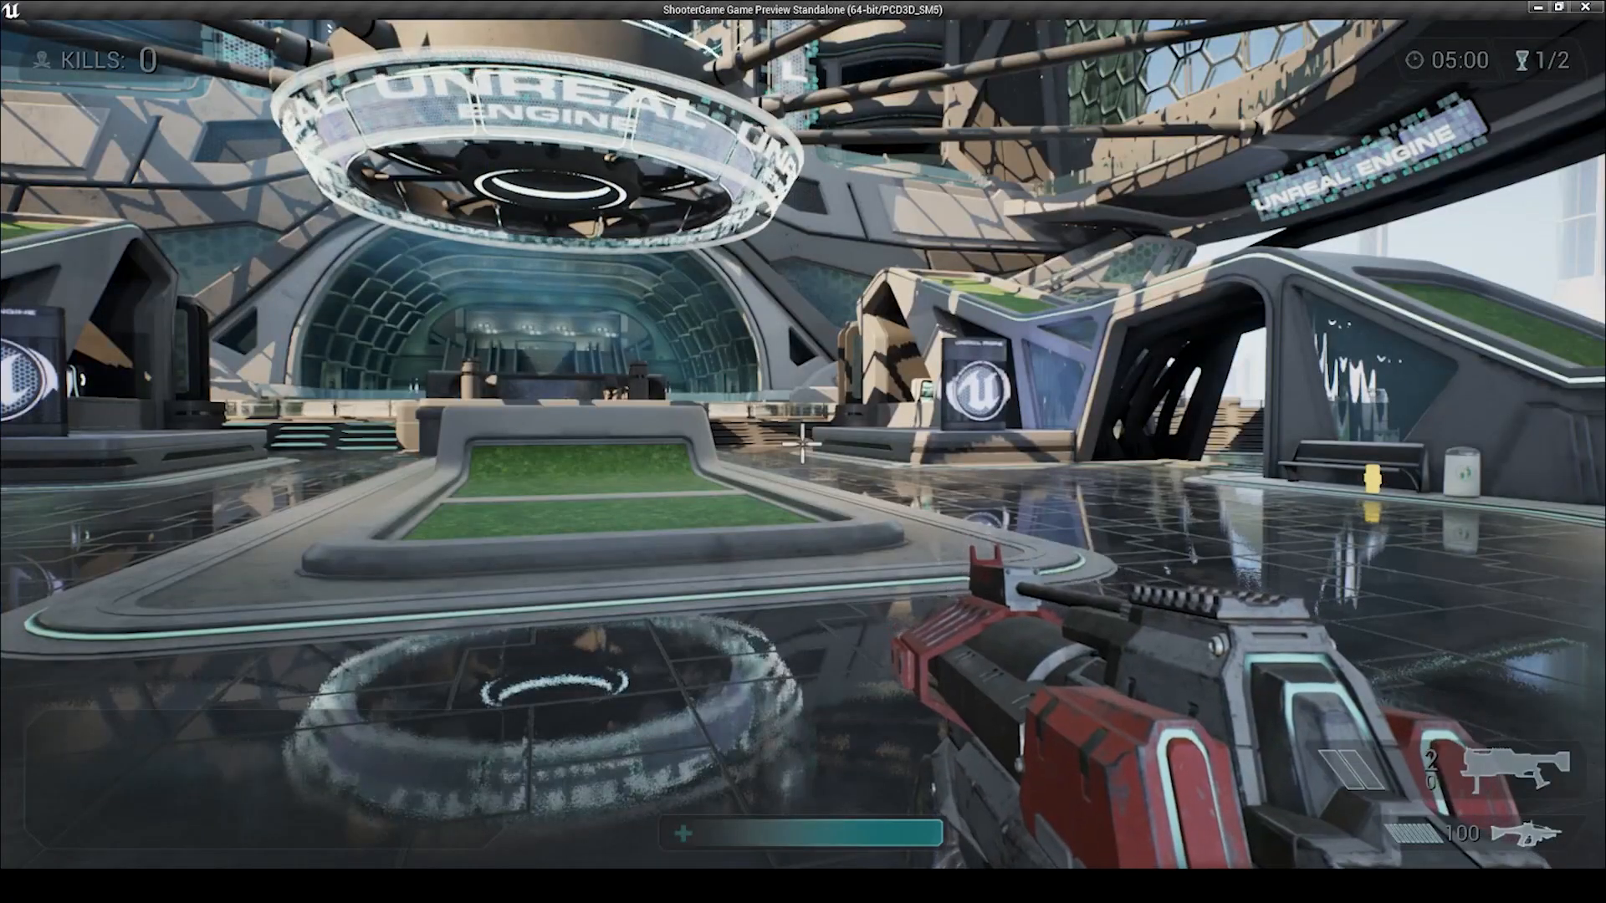
key(w)
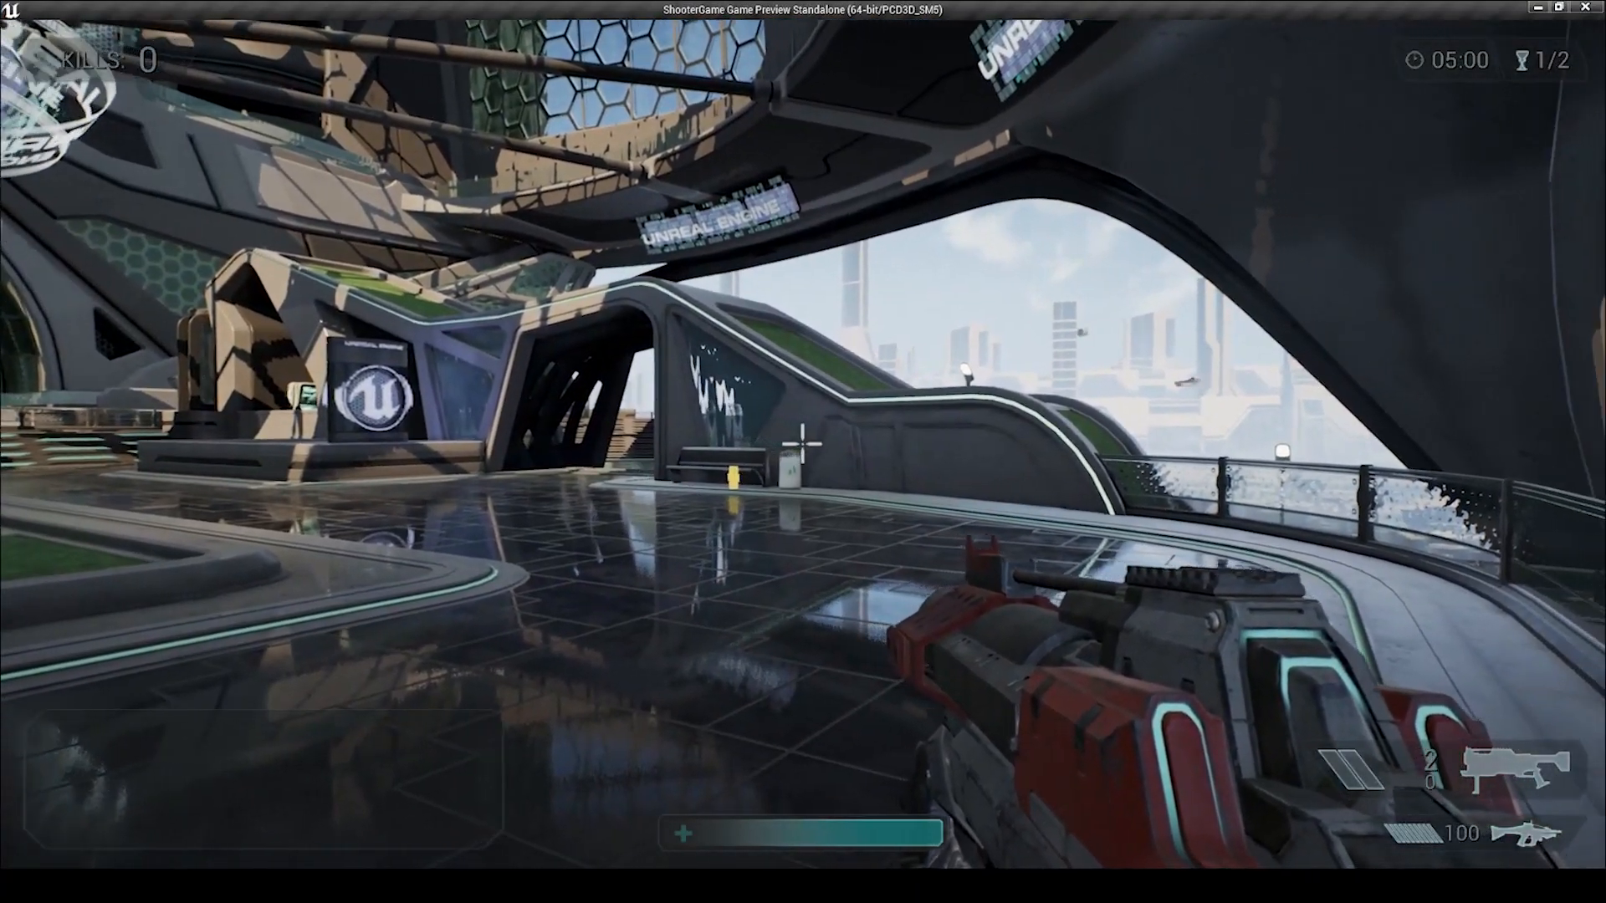
click(801, 449)
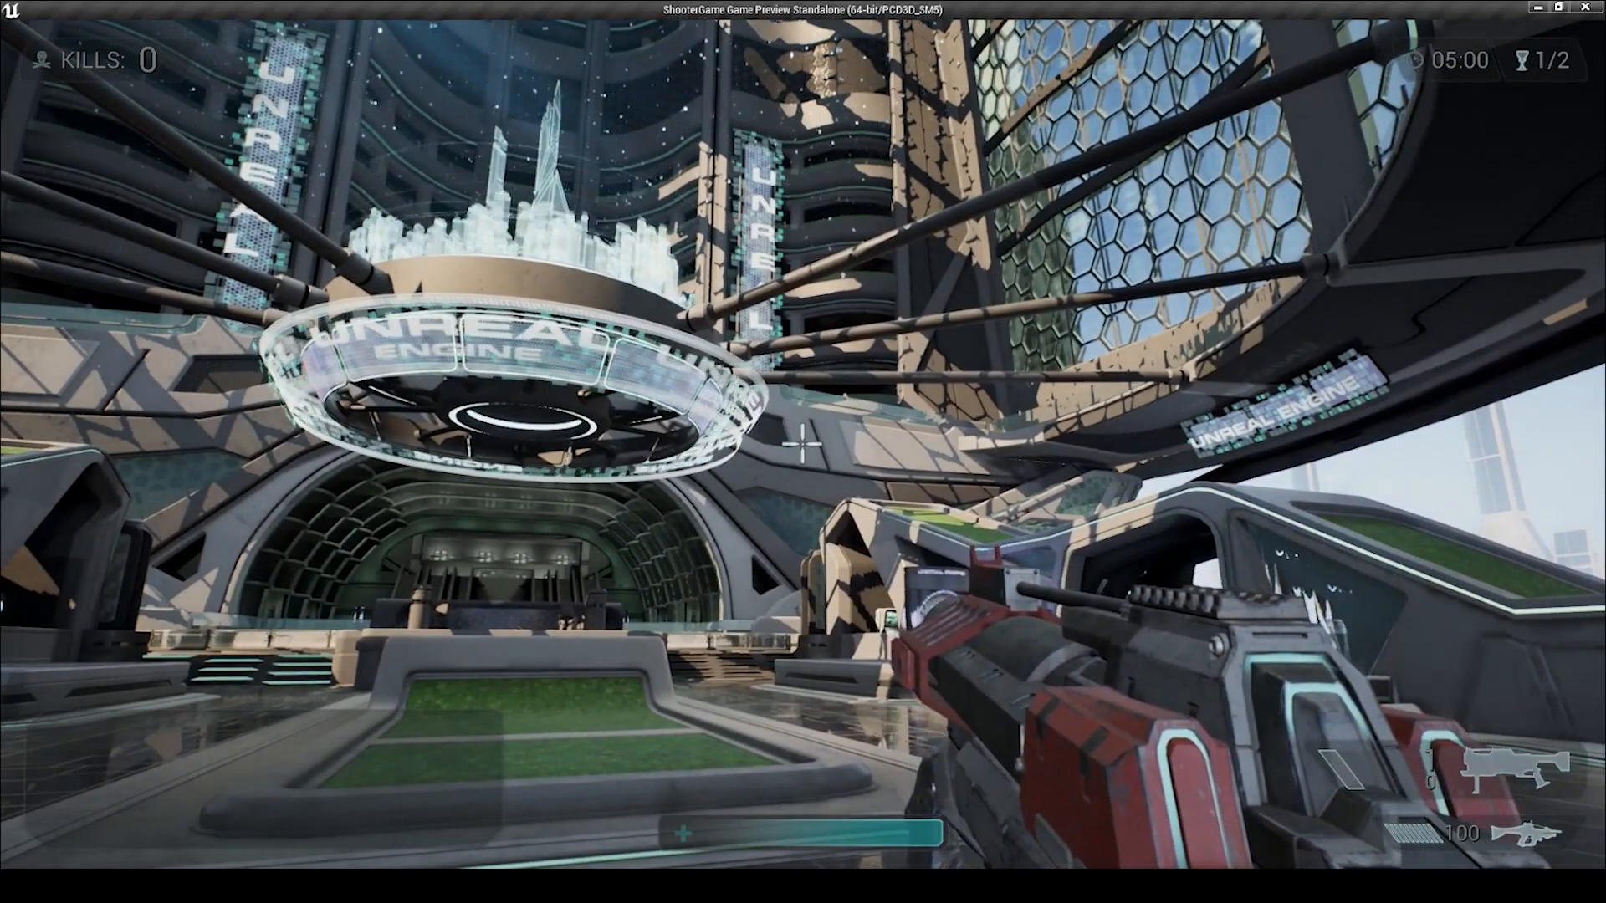
click(802, 444)
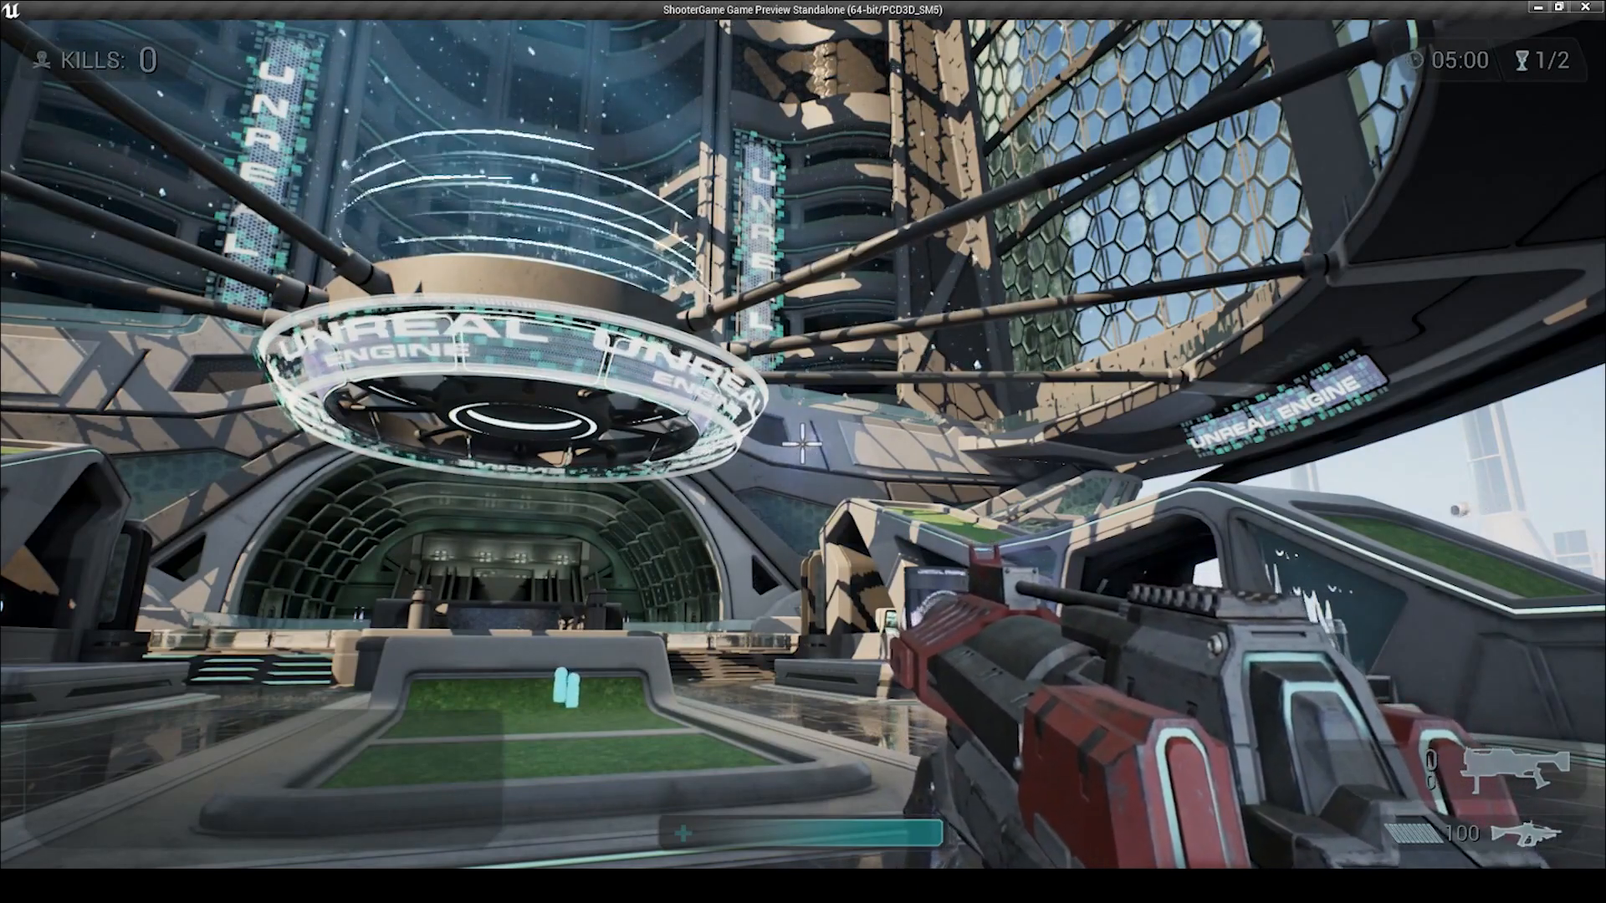
key(s)
click(801, 443)
key(w)
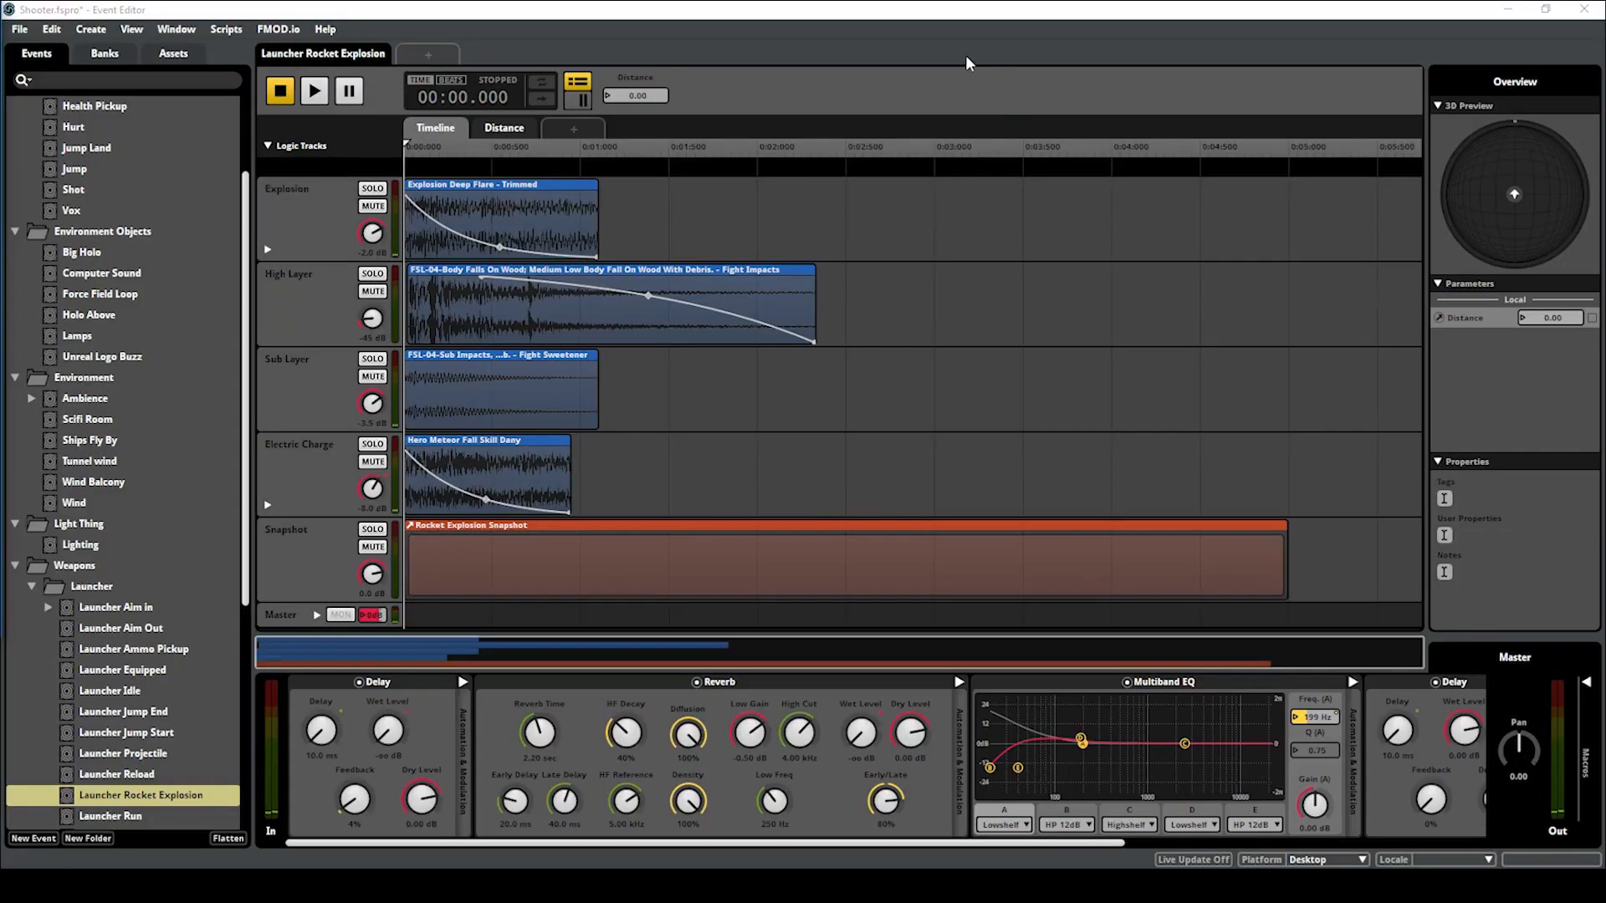
Switch to FMOD Studio, play Launcher Rocket Explosion and audition its master effects automation while varying the Distance parameter
key(space)
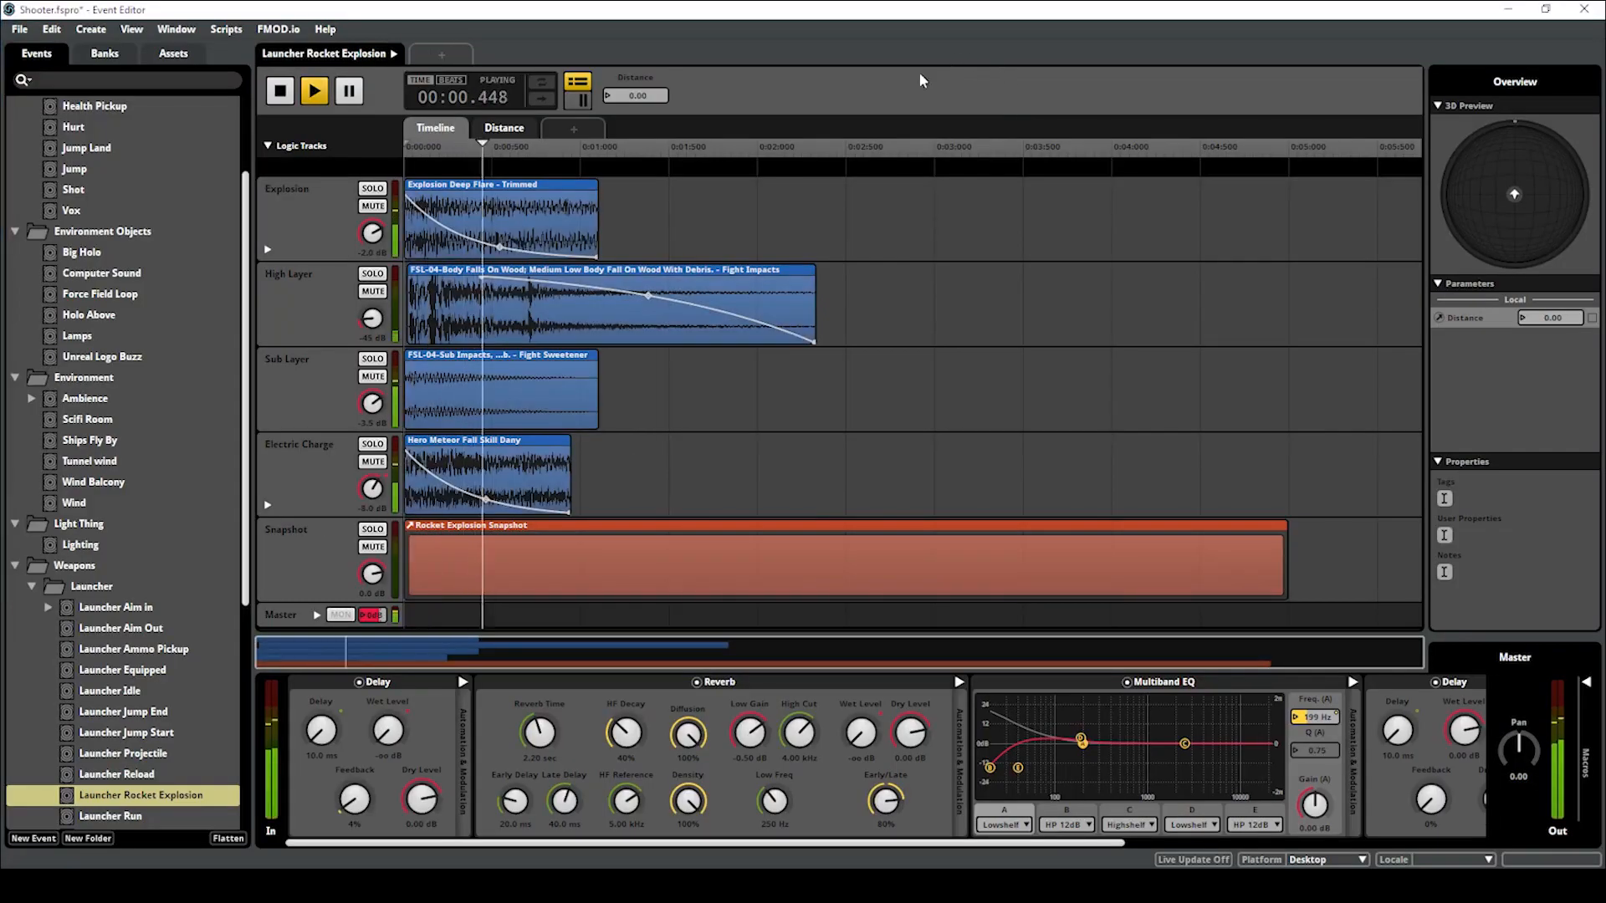
click(507, 128)
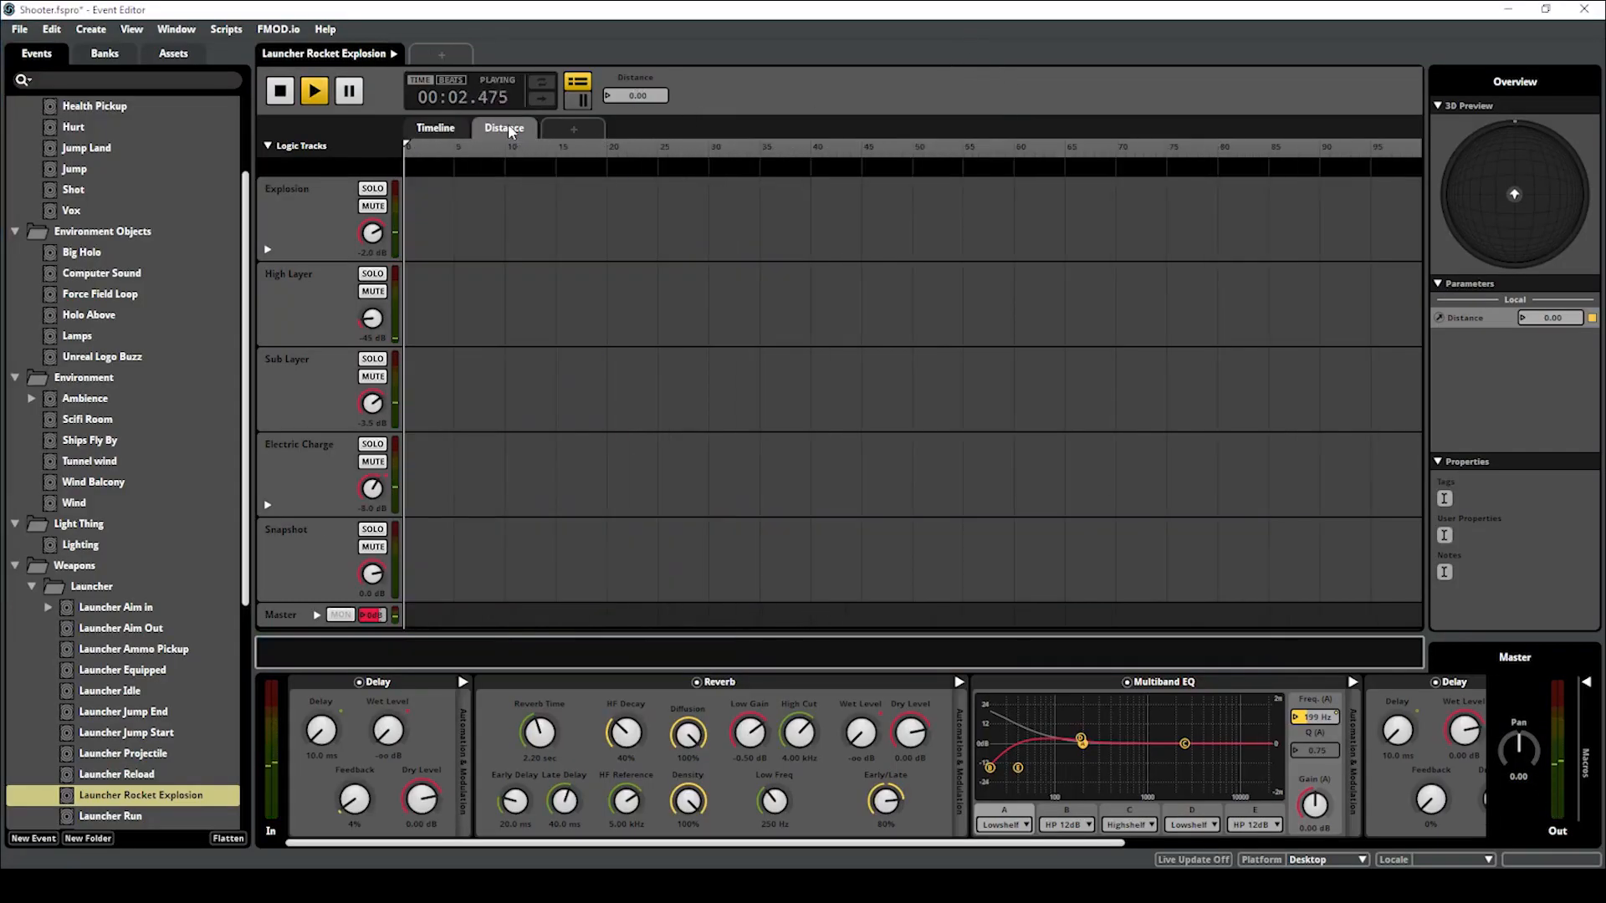
click(317, 615)
scroll(468, 483, down, 3)
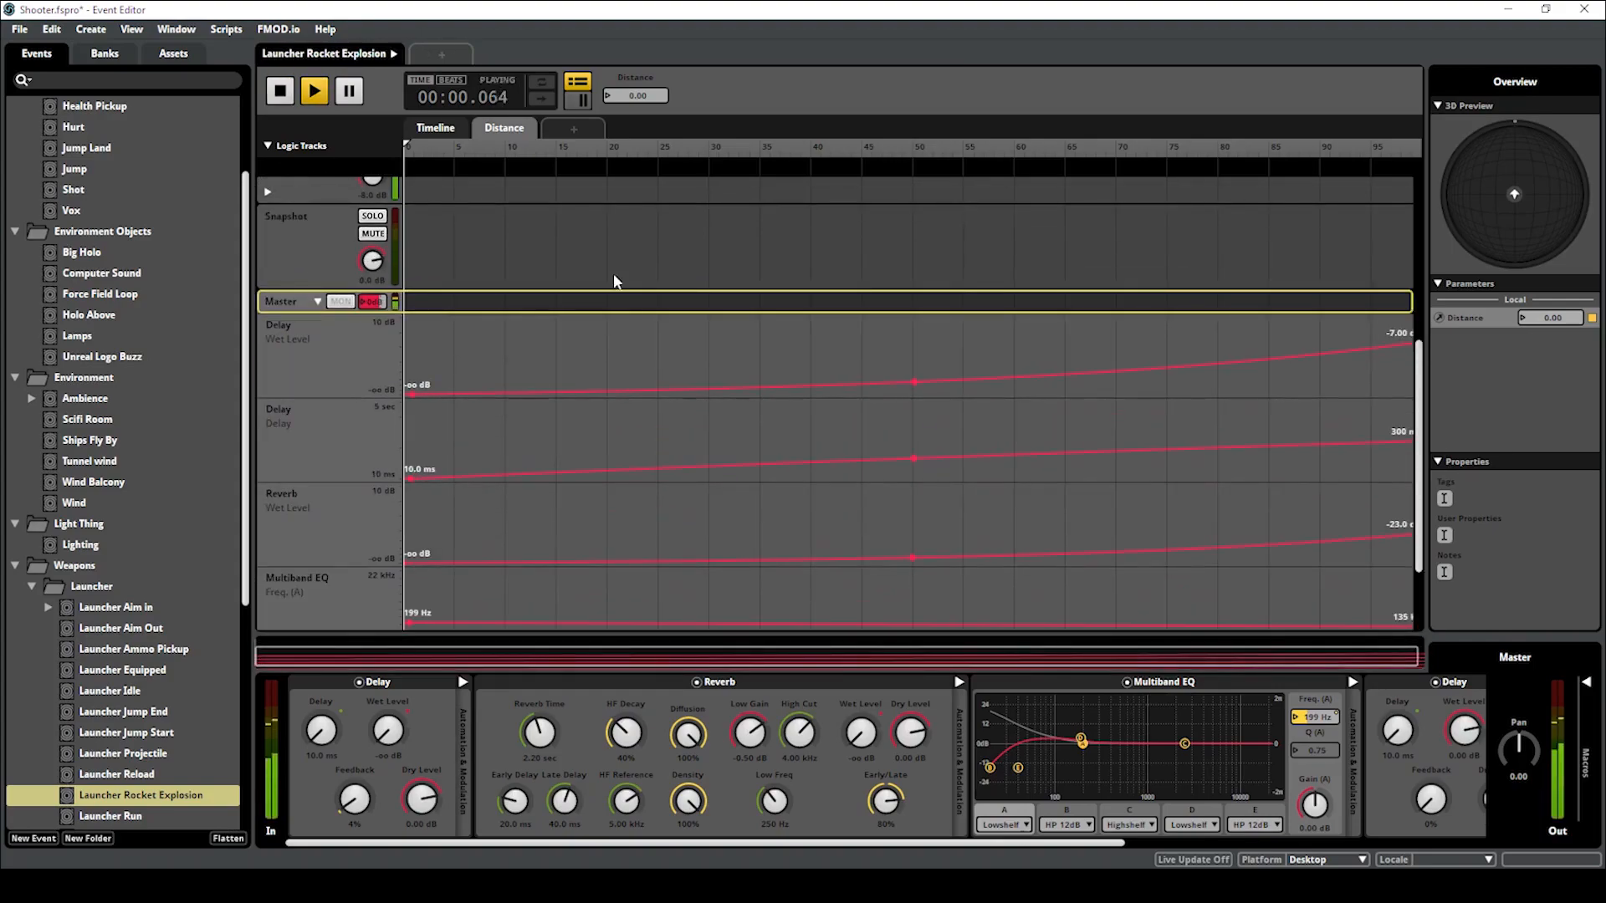
mouse_move(638, 95)
mouse_down()
mouse_move(788, 95)
mouse_move(654, 96)
mouse_up()
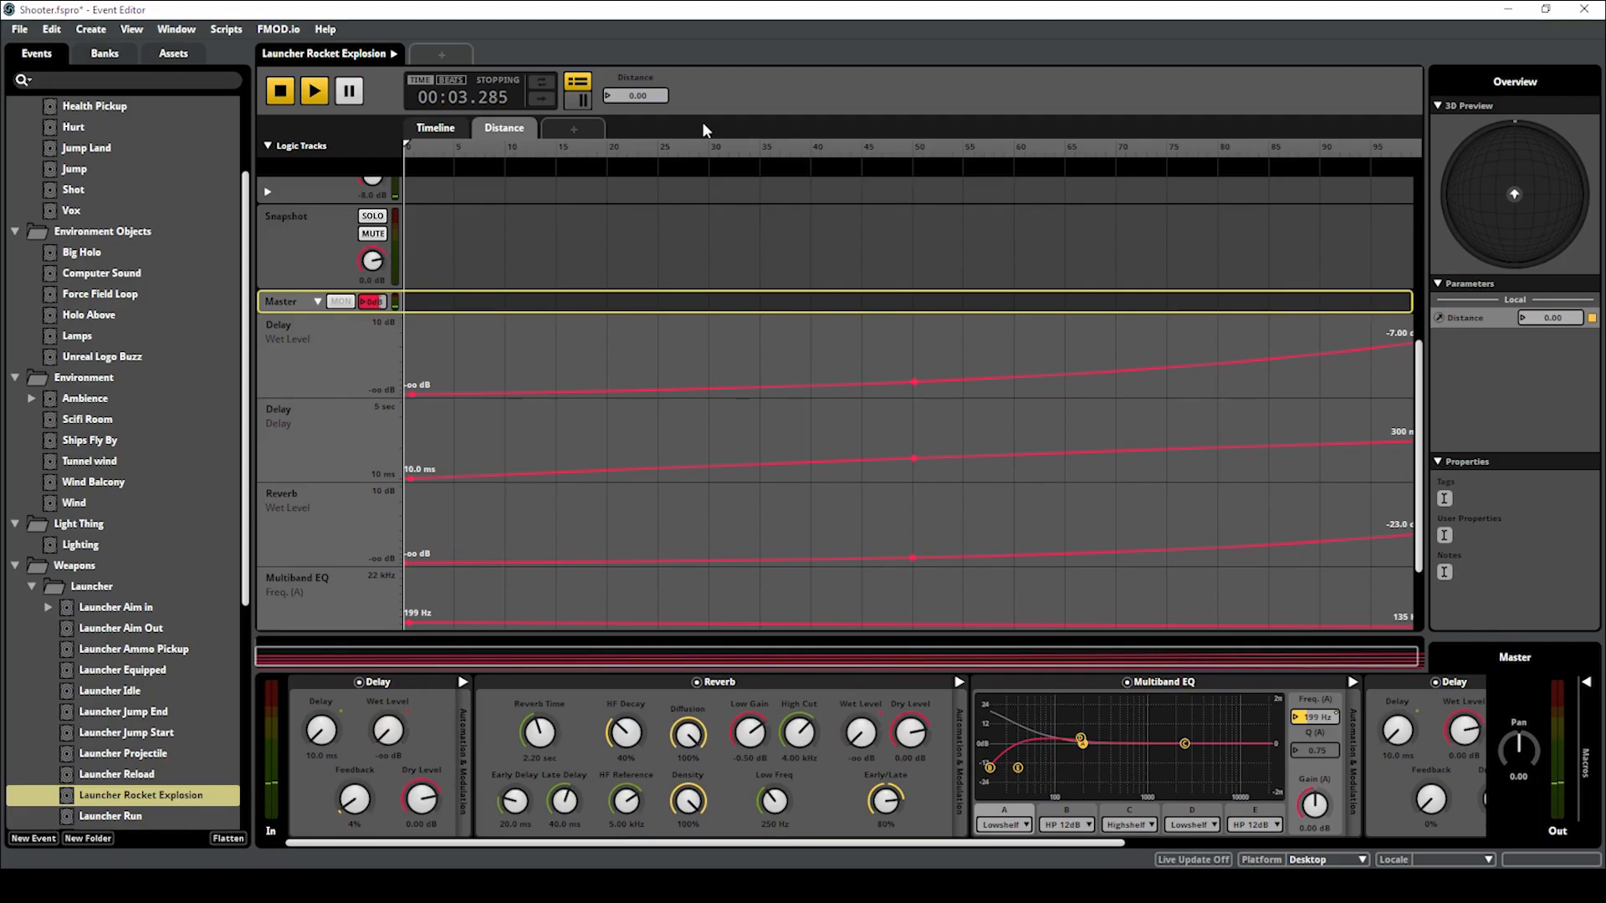
Open the mixer and review the fader levels of each snapshot from Rocket Explosion Snapshot down to Reverb
key(ctrl+2)
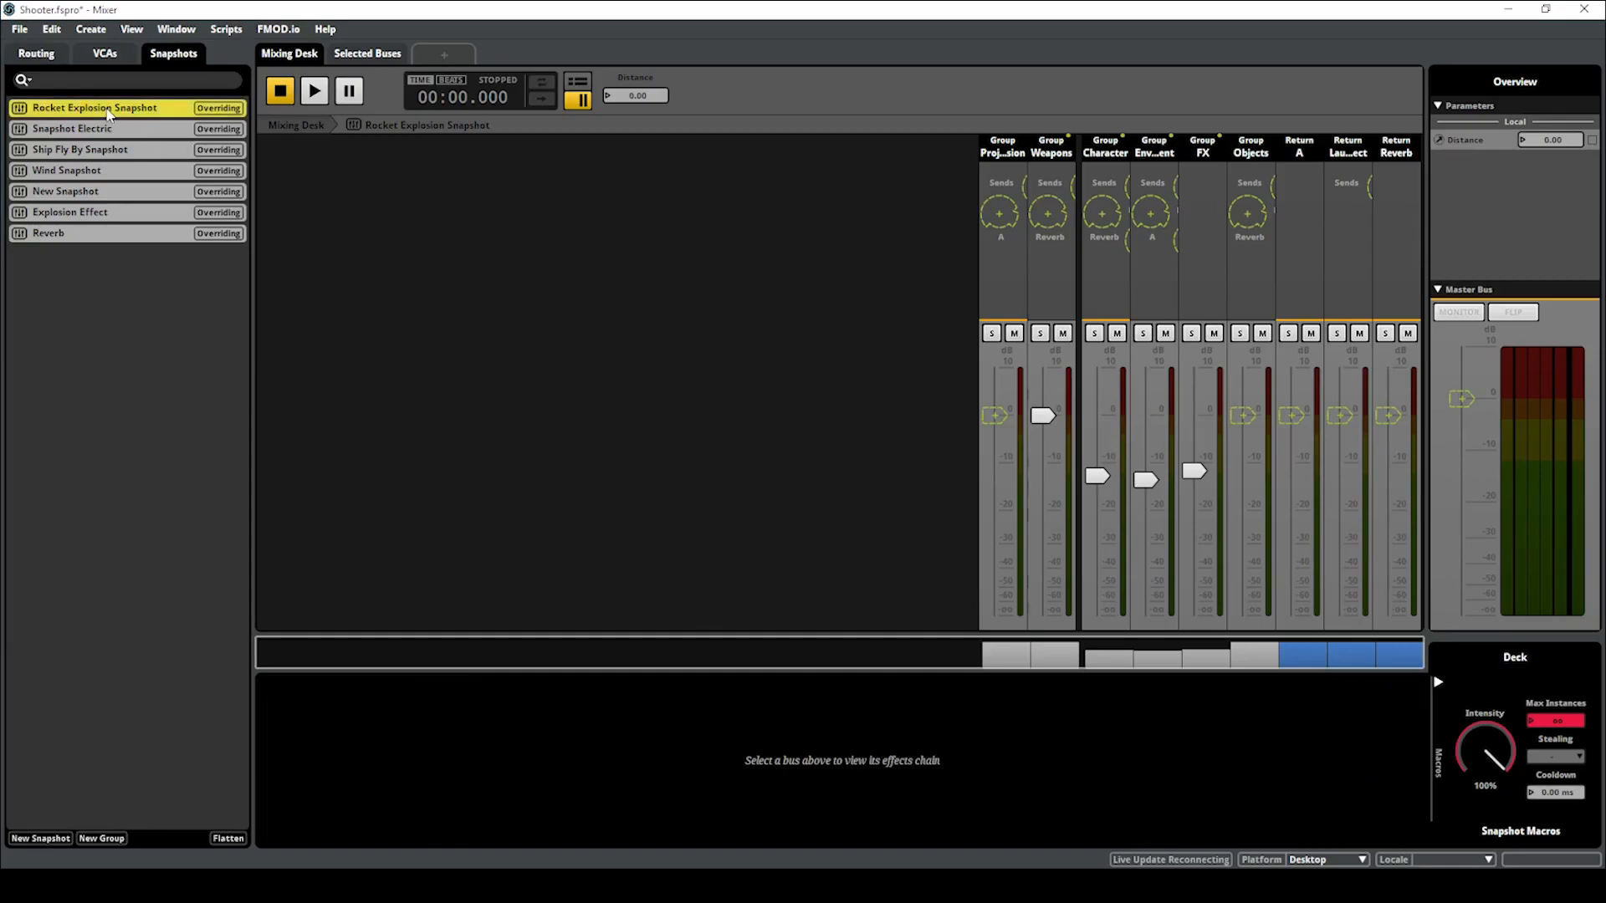
key(Down)
key(Down)
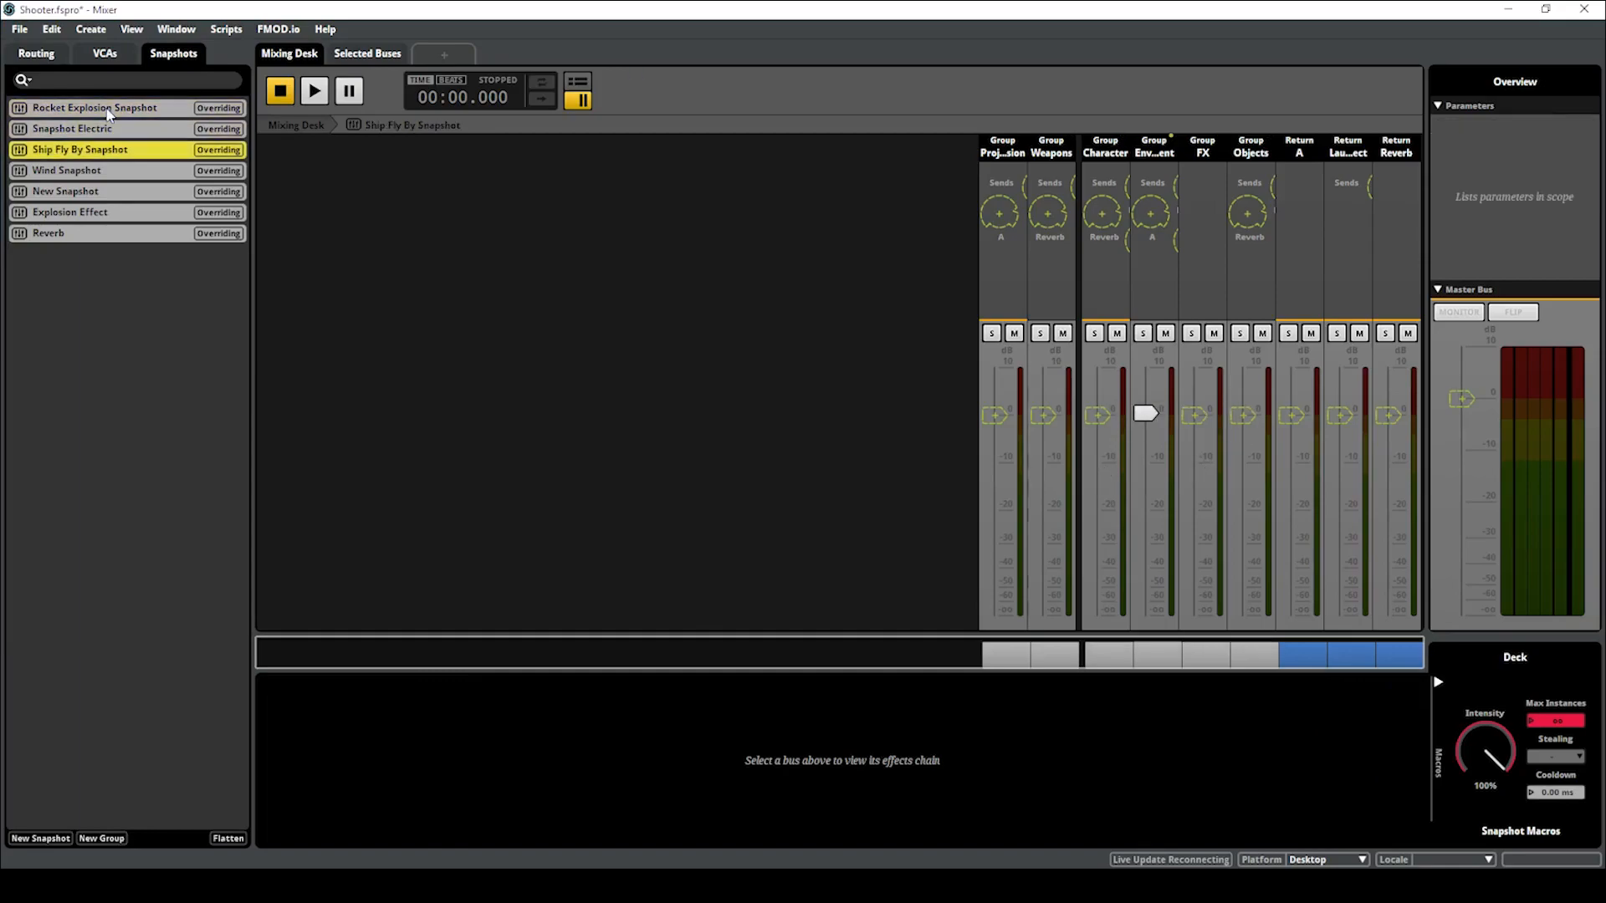
key(Down)
key(Down)
key(Down)
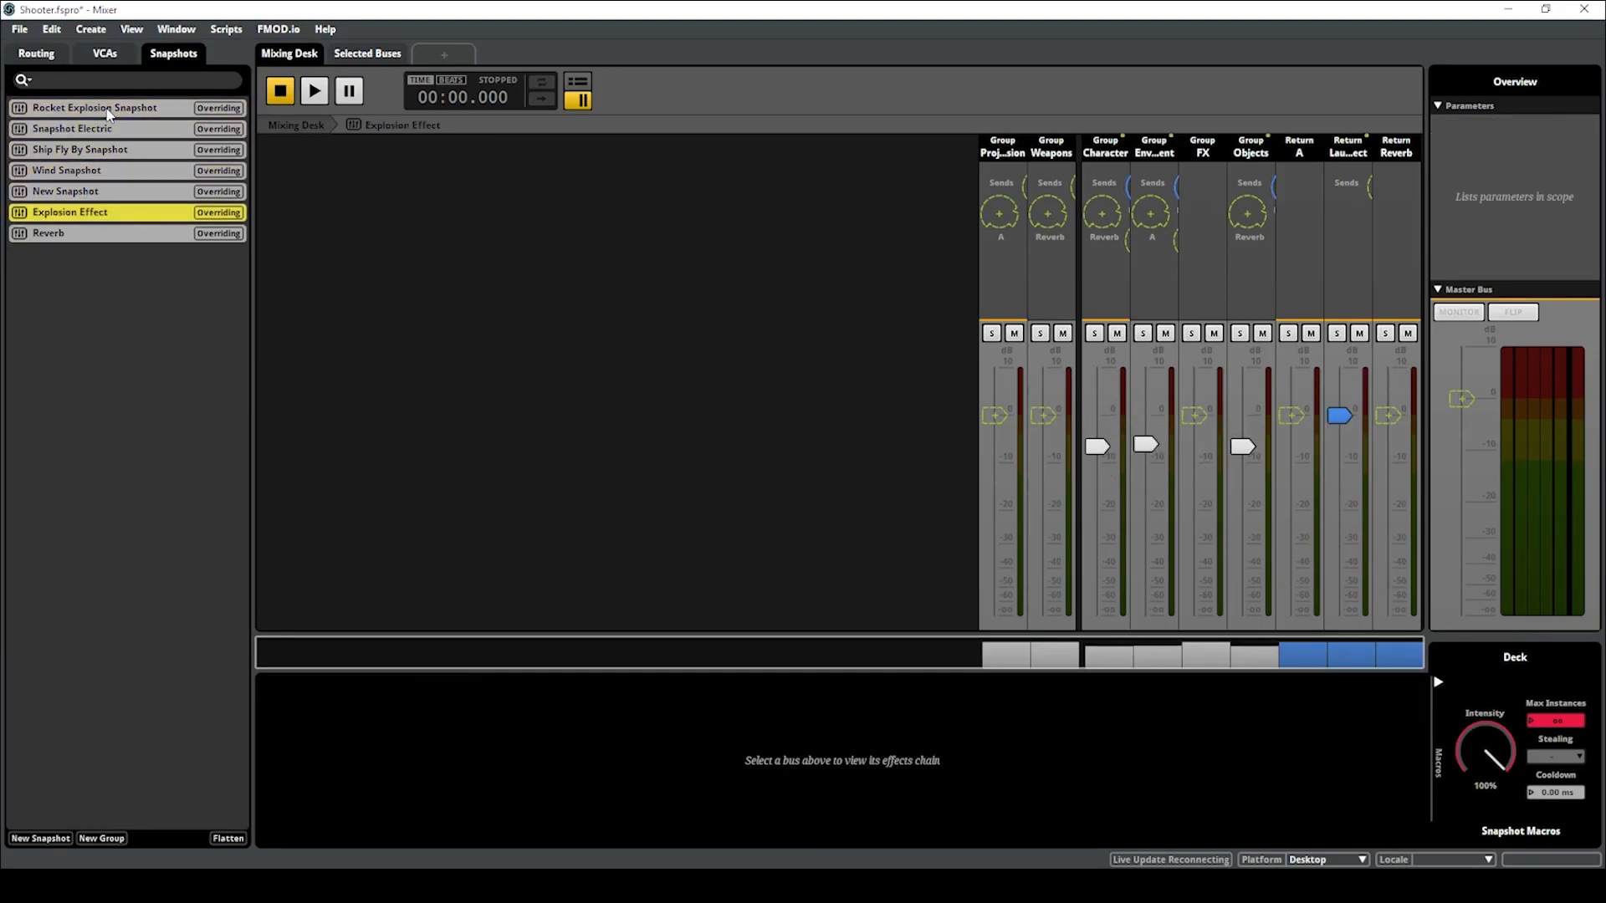
key(Down)
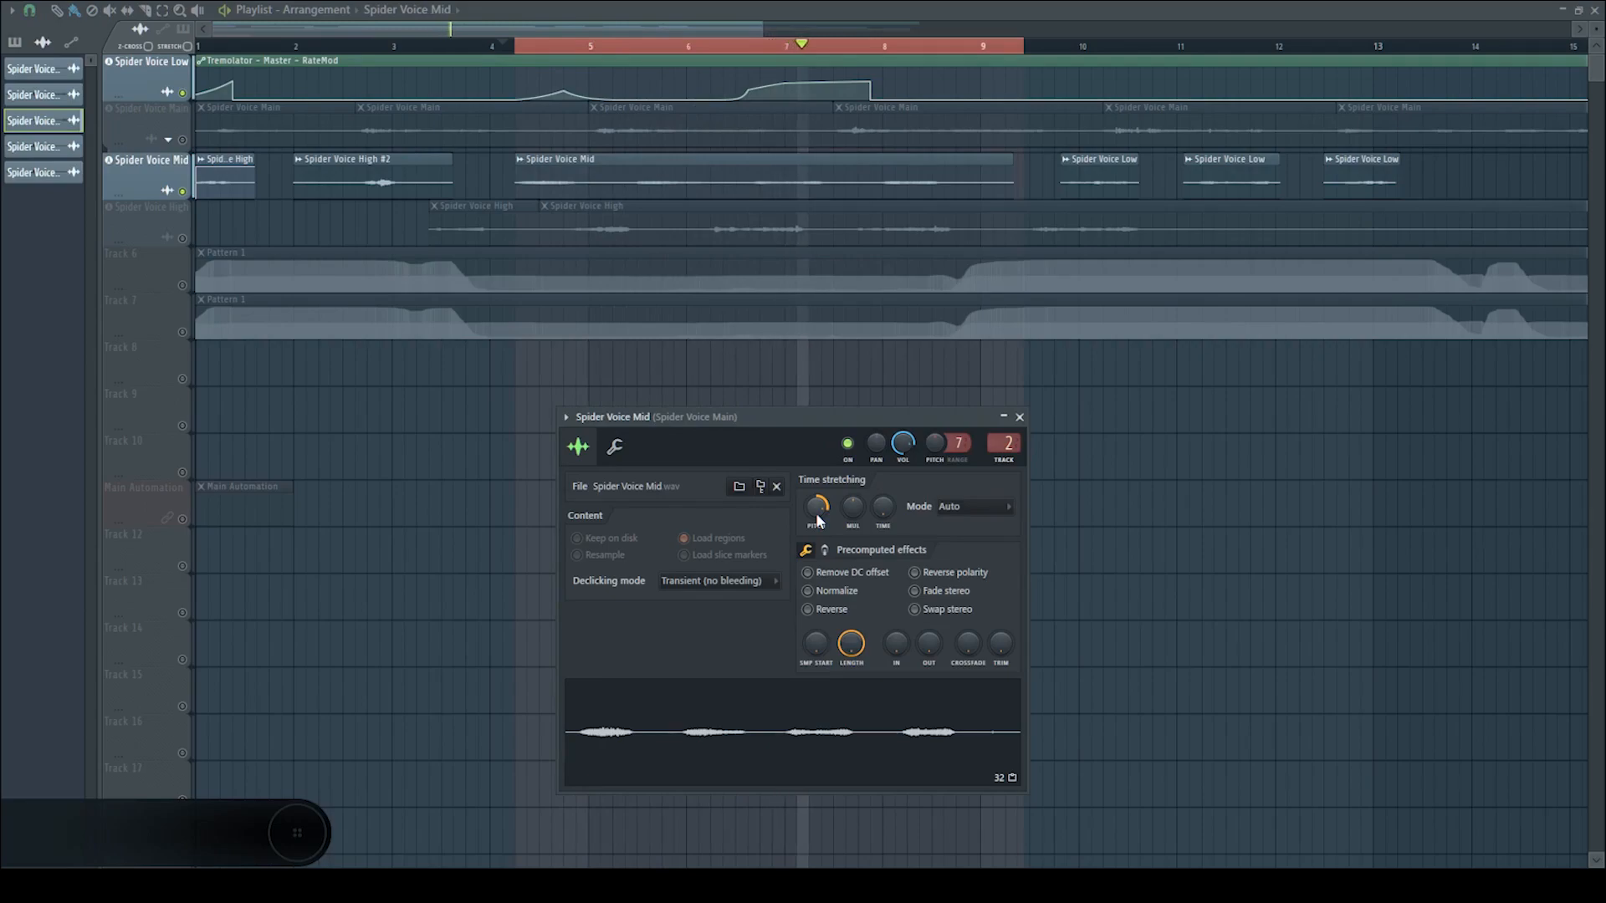
Switch to FL Studio, reset the time-stretching pitch of the Spider Voice Mid sample and play the arrangement
key(space)
right_click(817, 520)
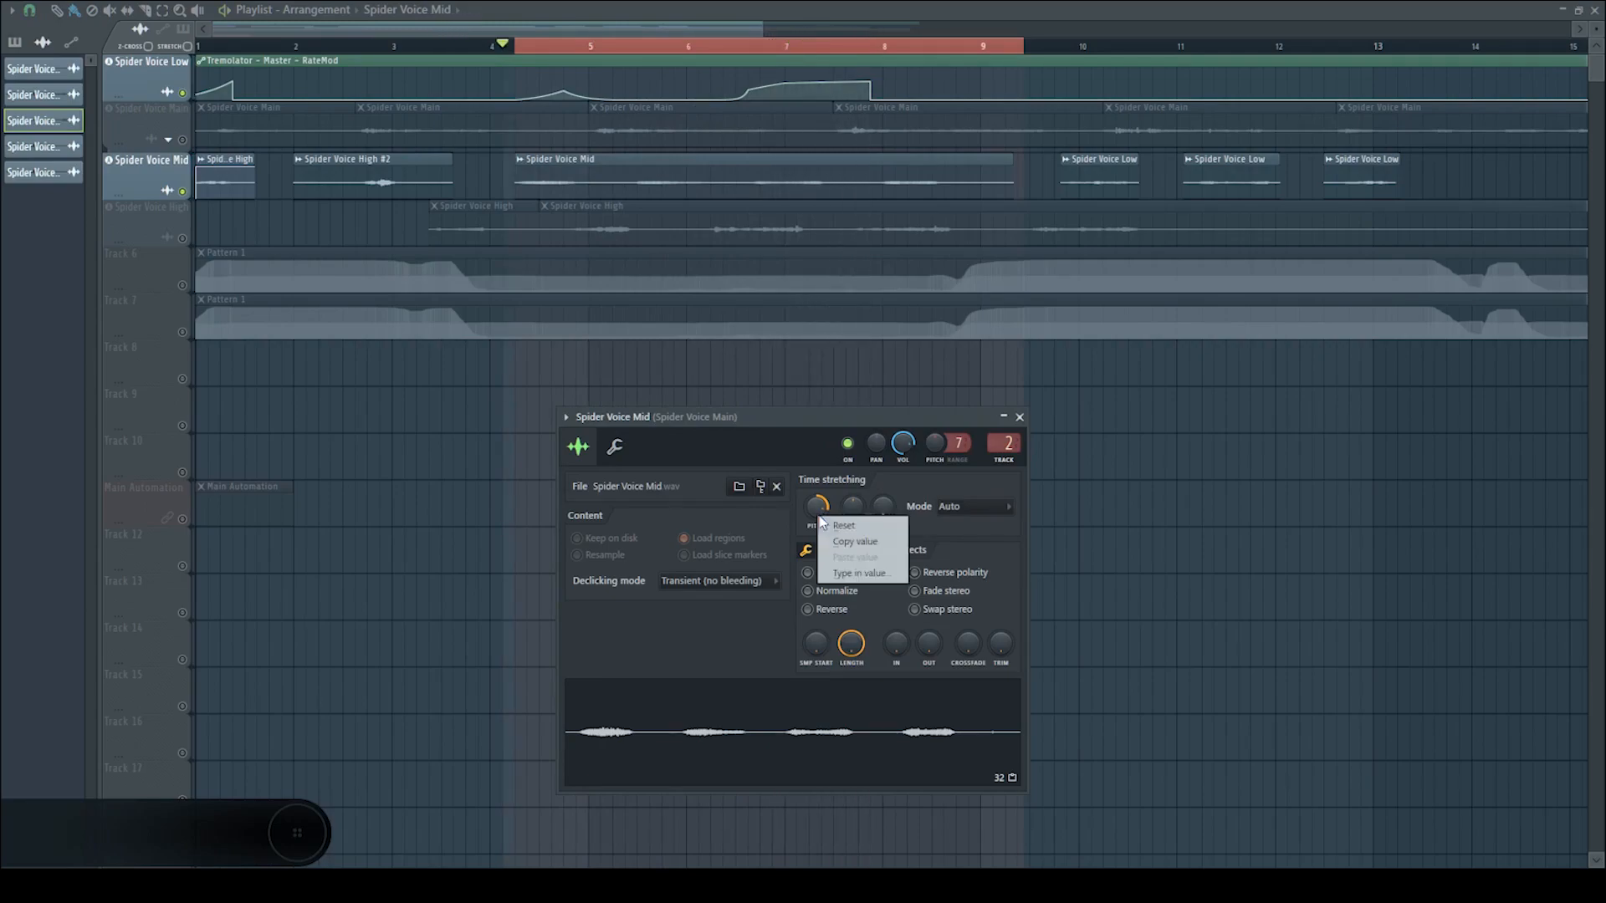
click(839, 526)
key(space)
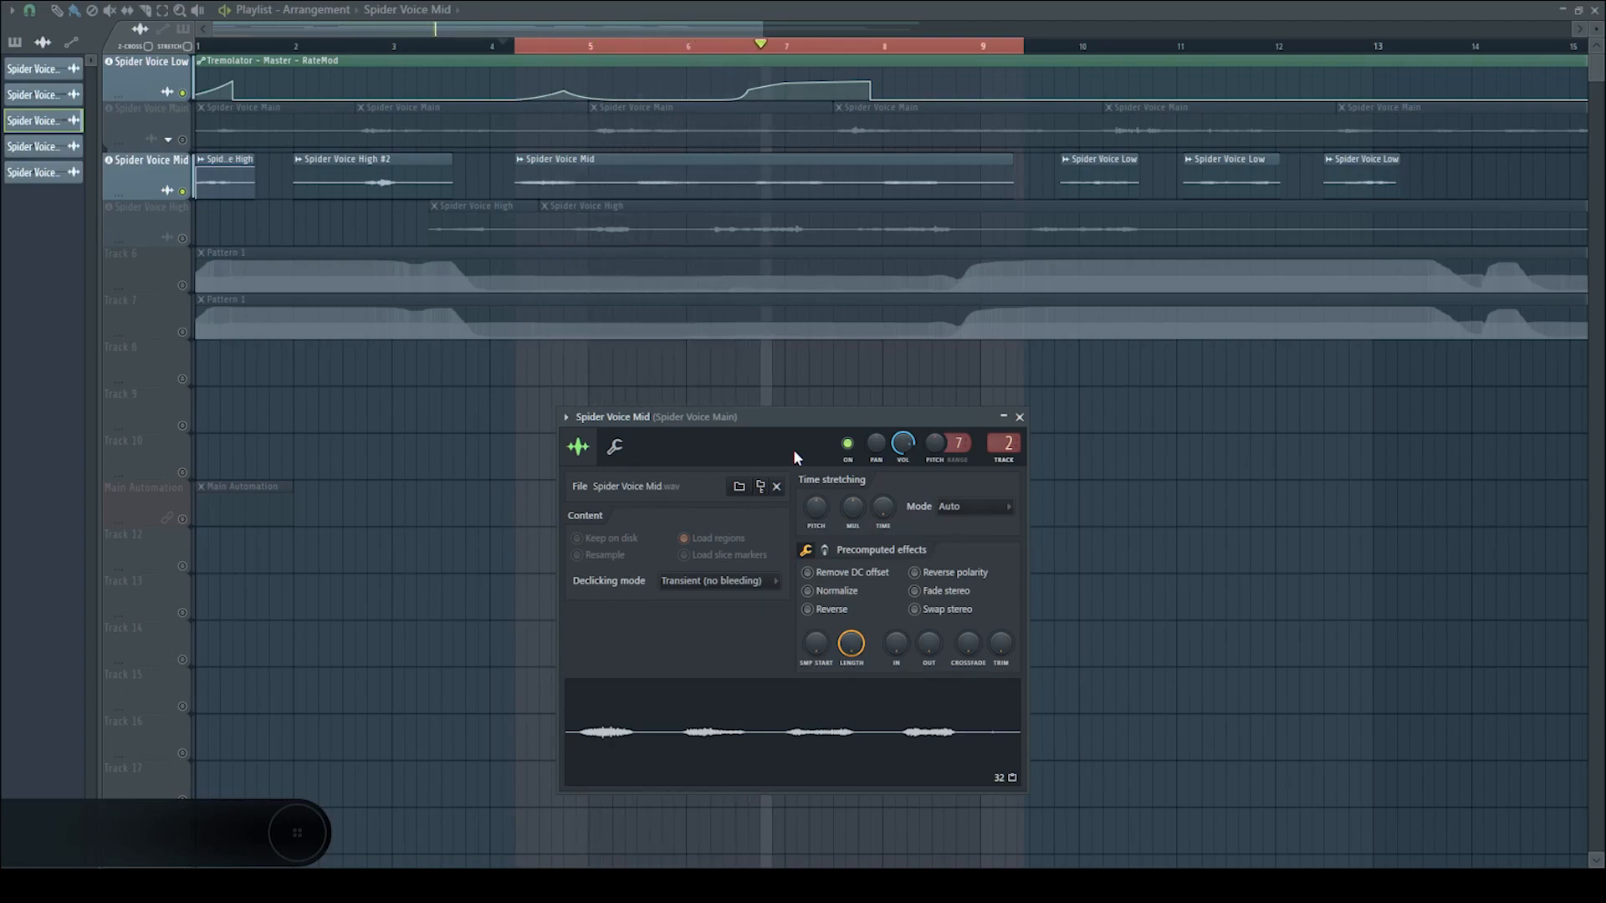
Stop playback, show the mixer with the Spider Voice Main effects chain and play the voice again
key(space)
key(F9)
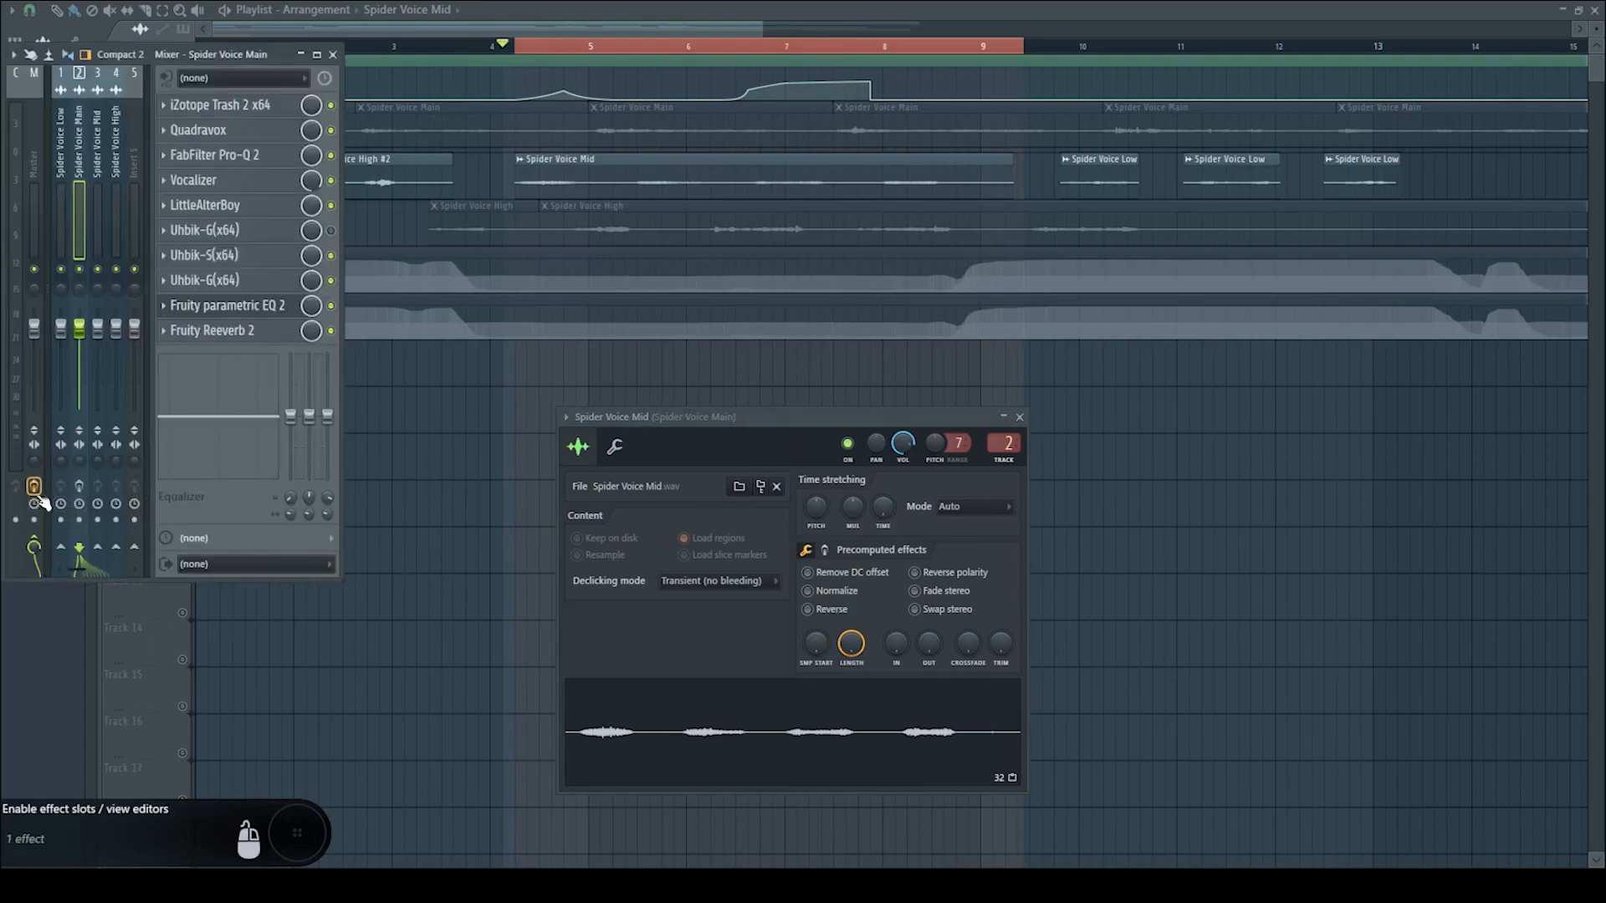
key(space)
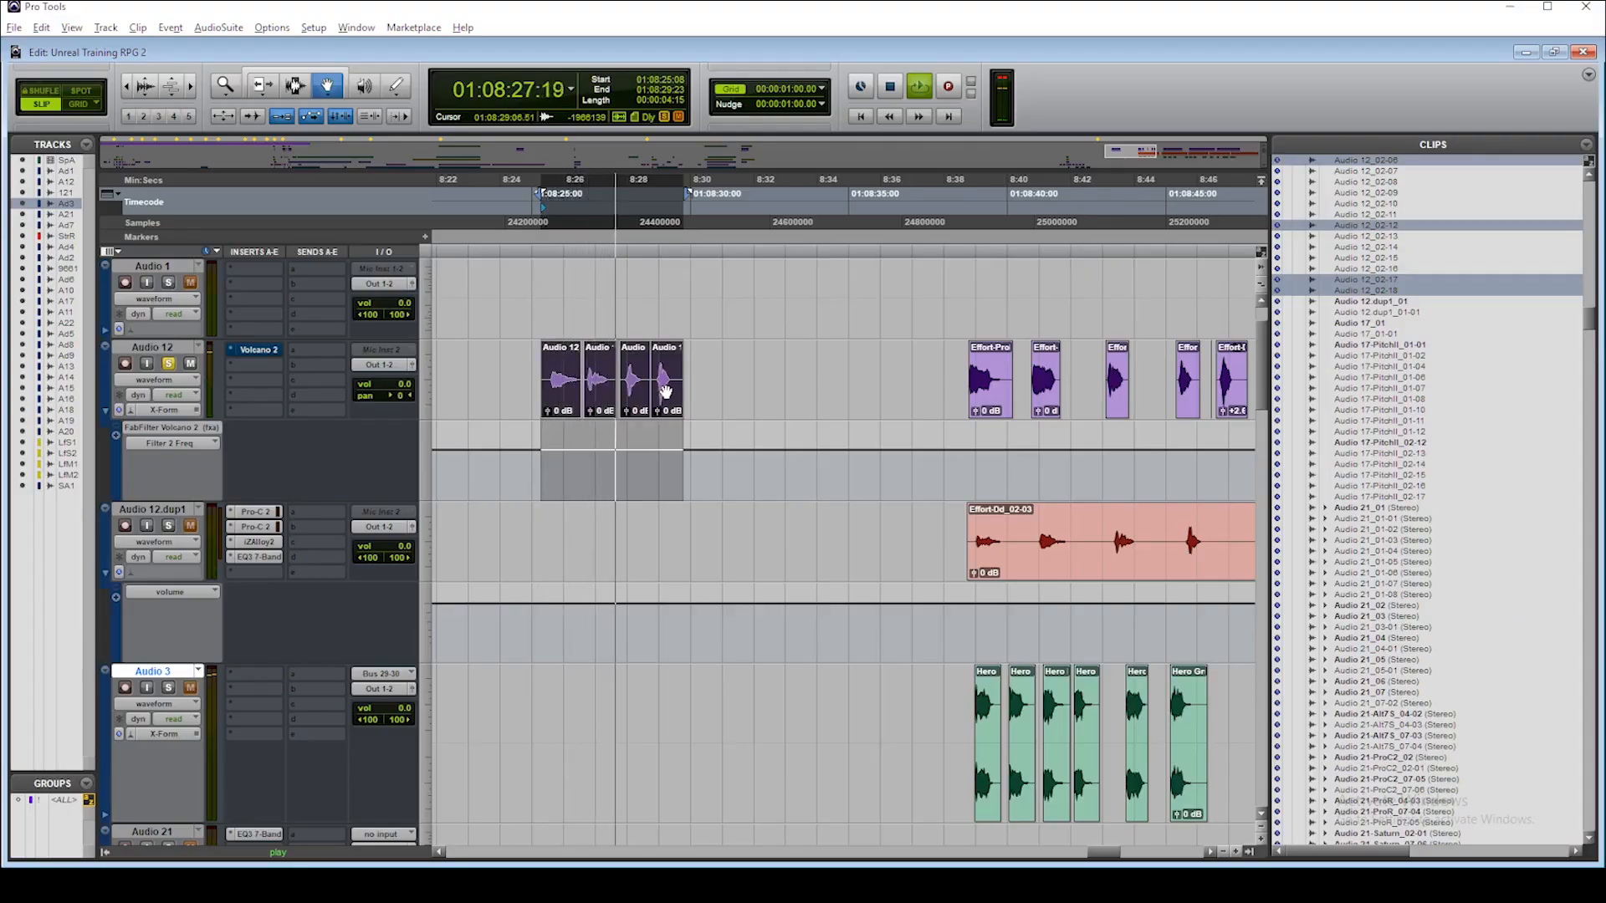
Switch to Pro Tools, select a hero clip on Audio 3 in Unreal Training RPG 2, and play the other session's layered hero footsteps
click(988, 742)
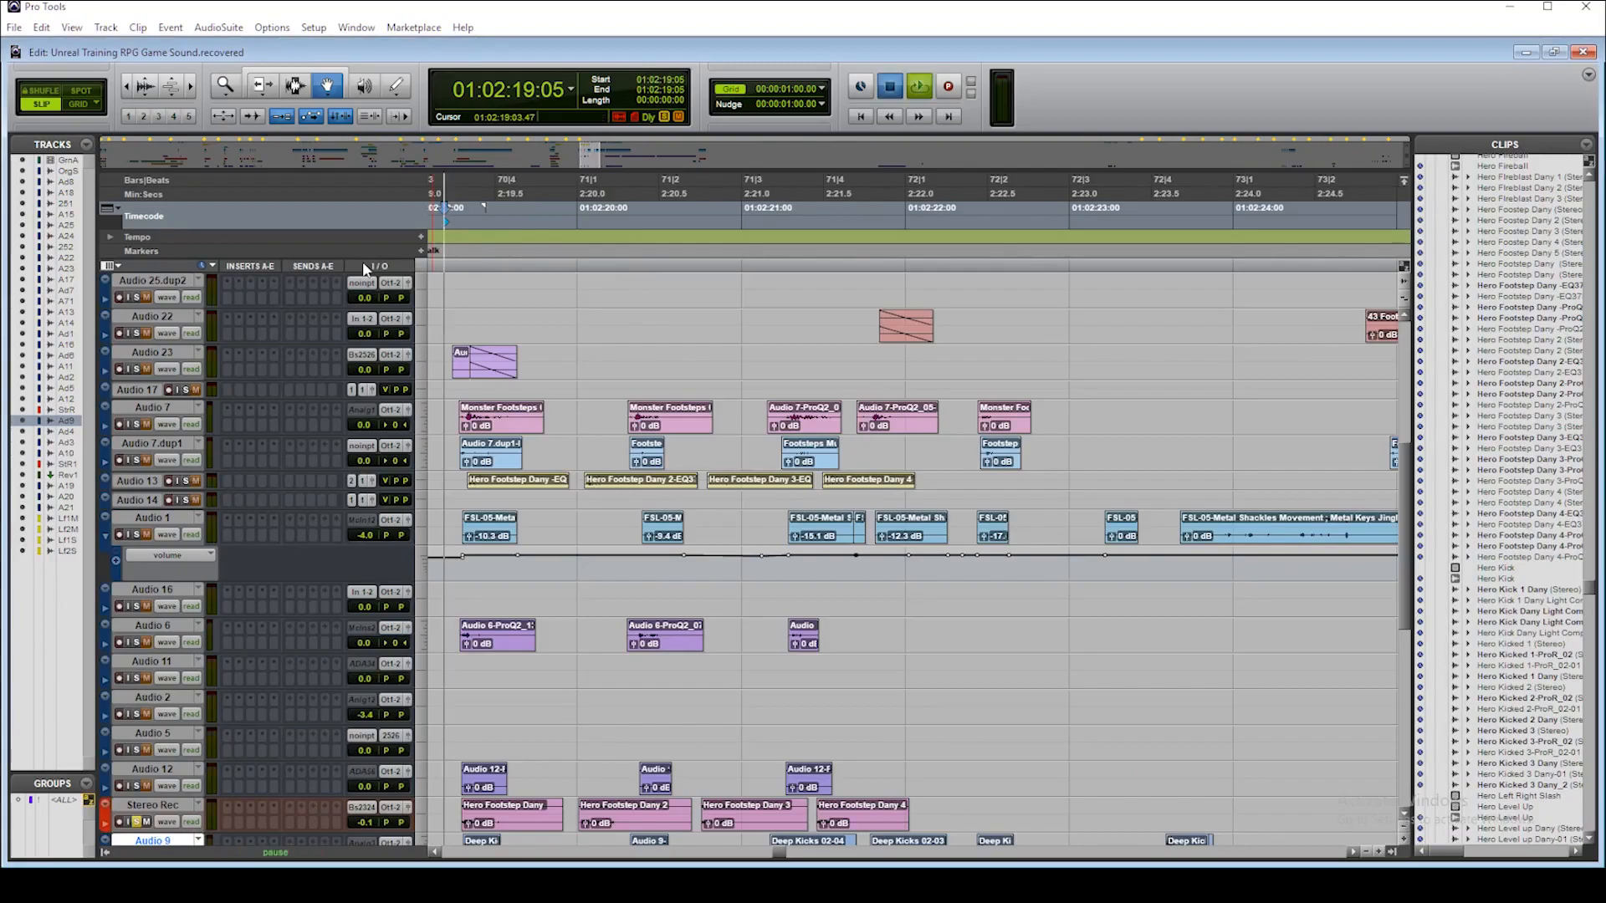
key(space)
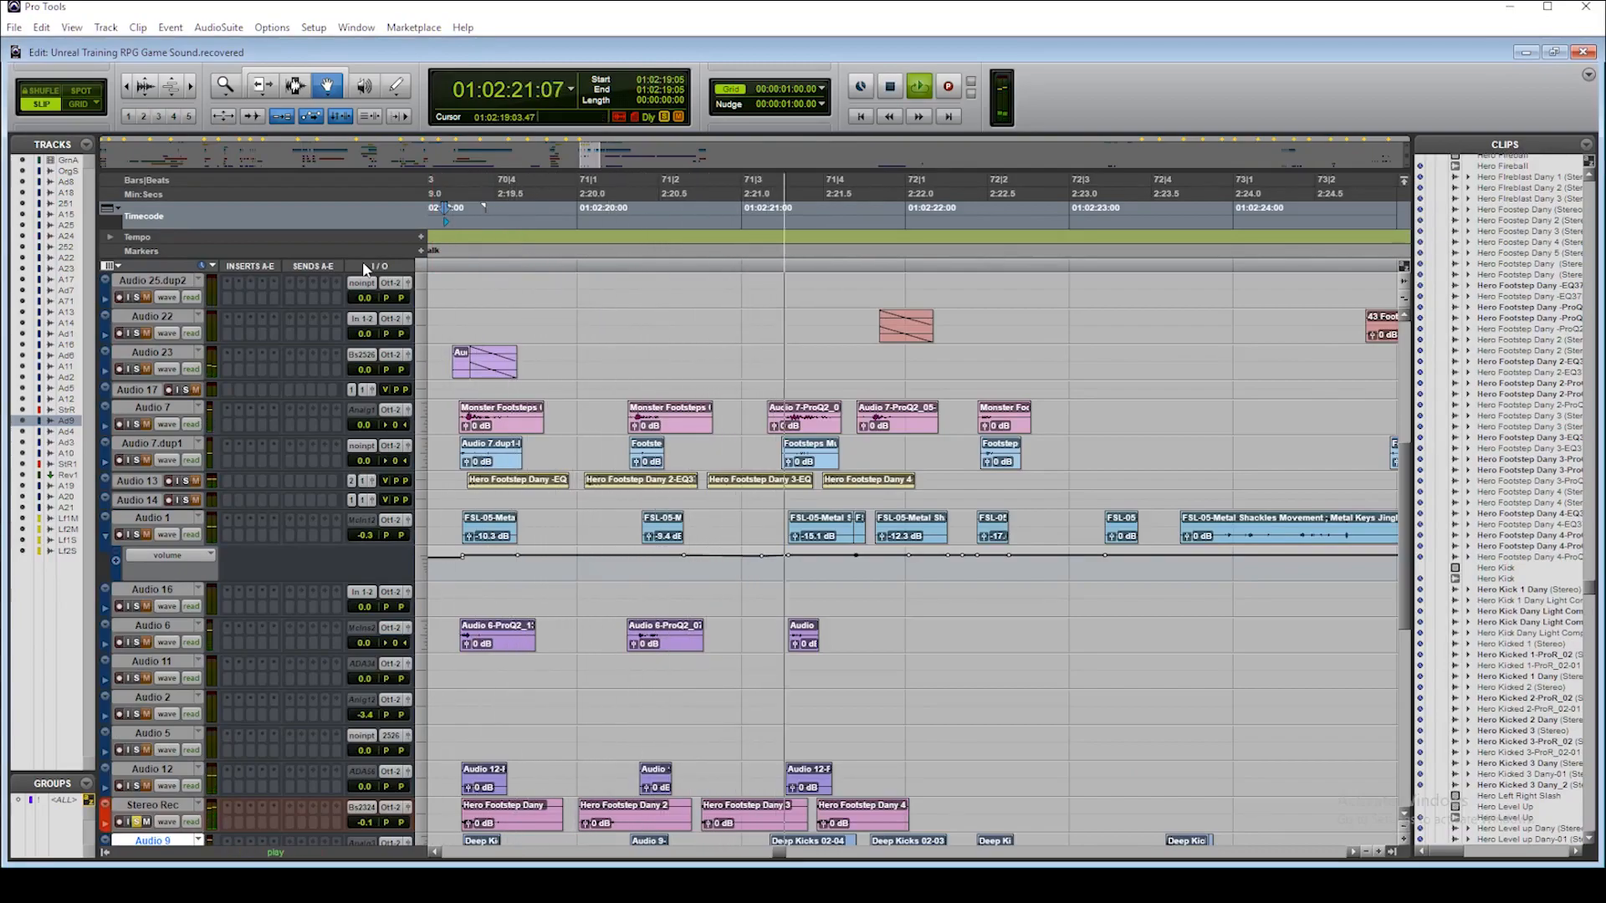
key(space)
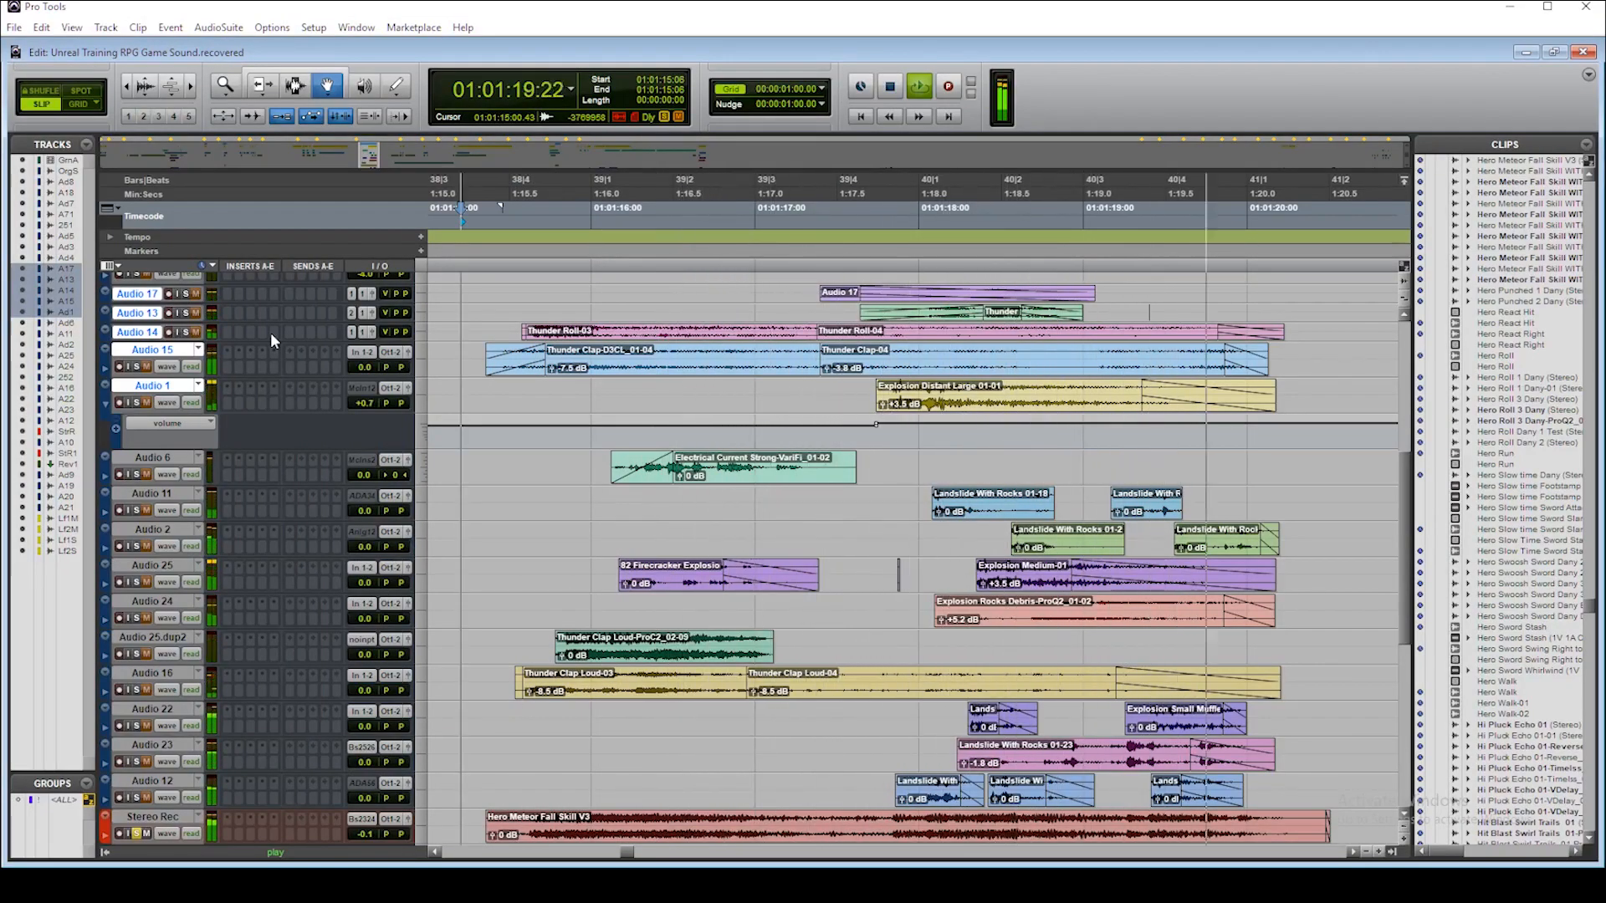
Stop the Hero Meteor Fall playback, switch to the RPG game, equip the Meteor Shower skill and leave the inventory
key(space)
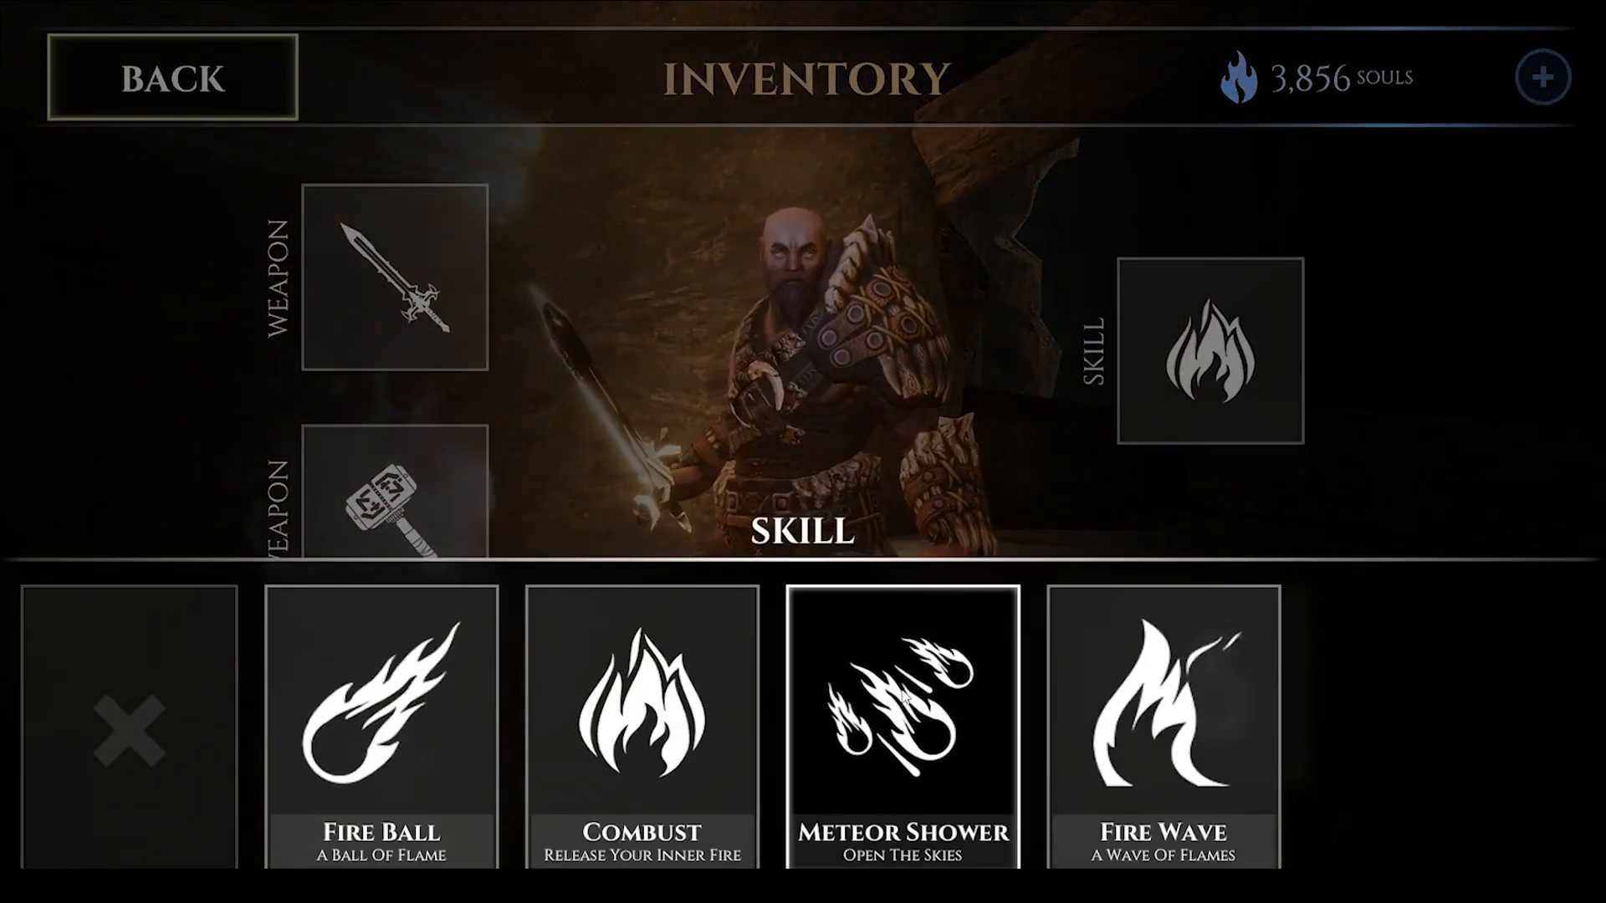
click(906, 694)
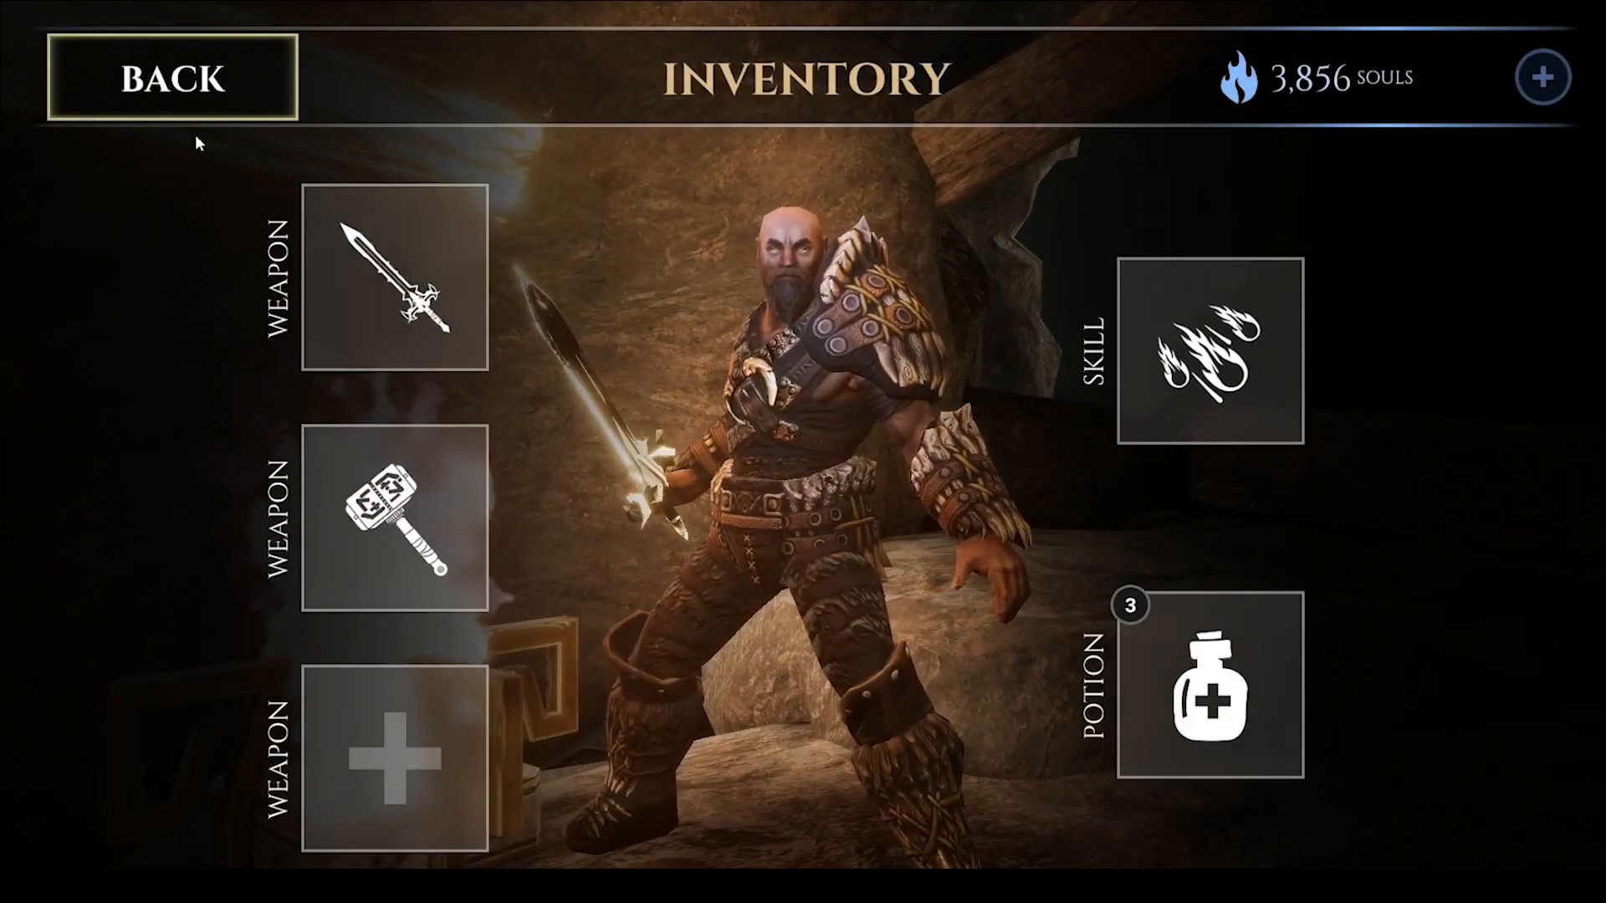
click(193, 108)
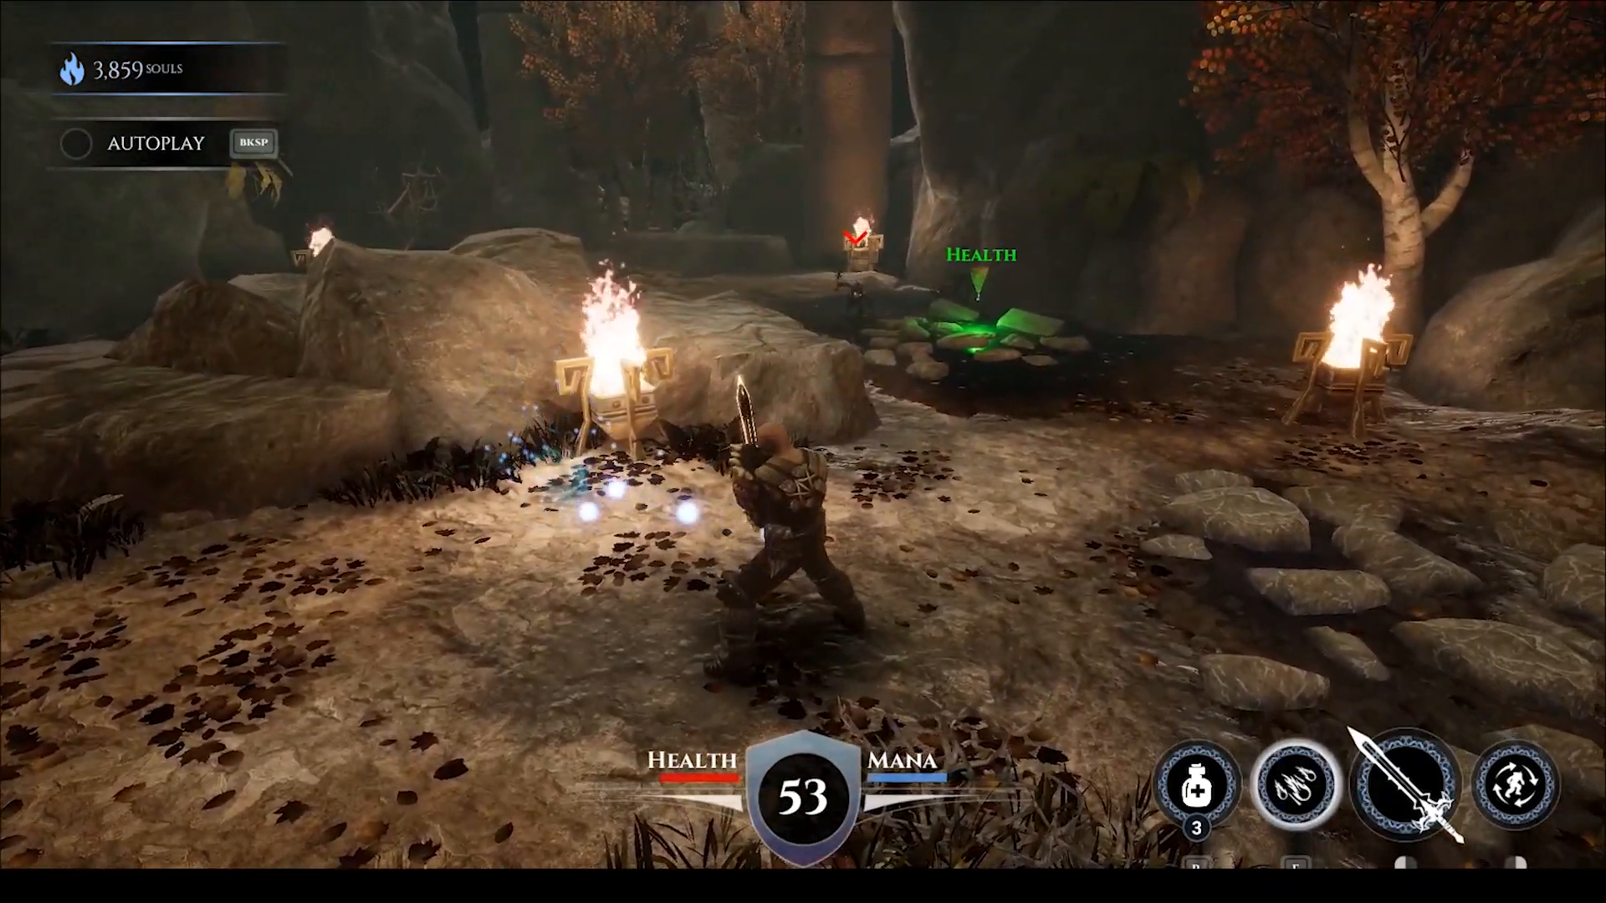
Replace the equipped skill with Fire Wave, leave the inventory, and switch to Pro Tools to position playback before the Hero Fireblast clips
key(i)
click(1251, 426)
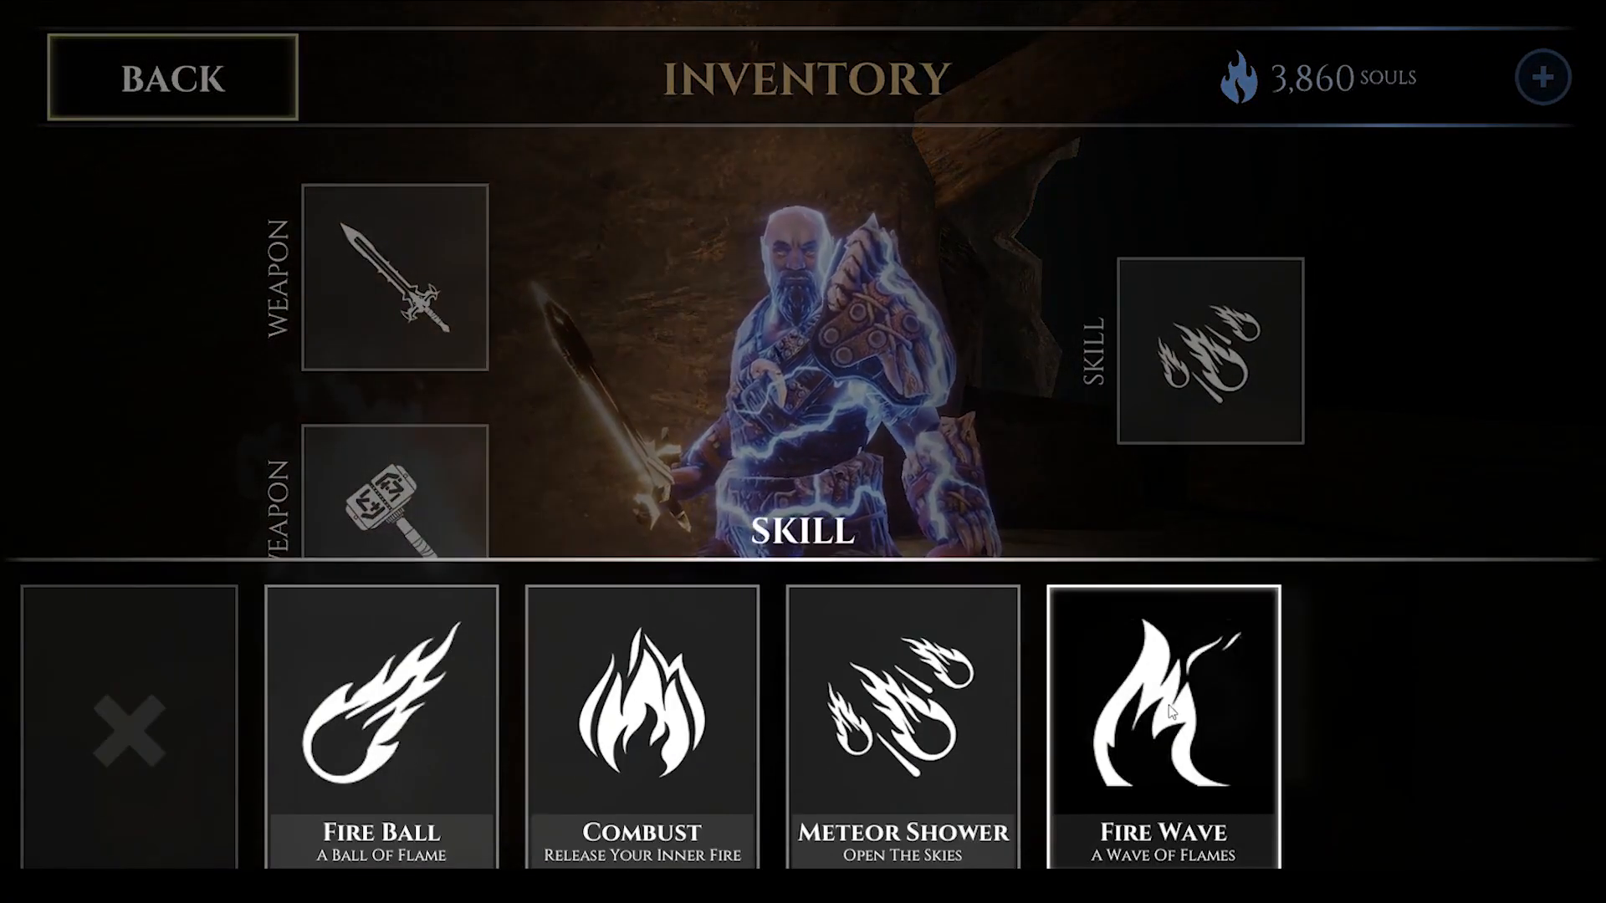
click(1140, 710)
click(207, 95)
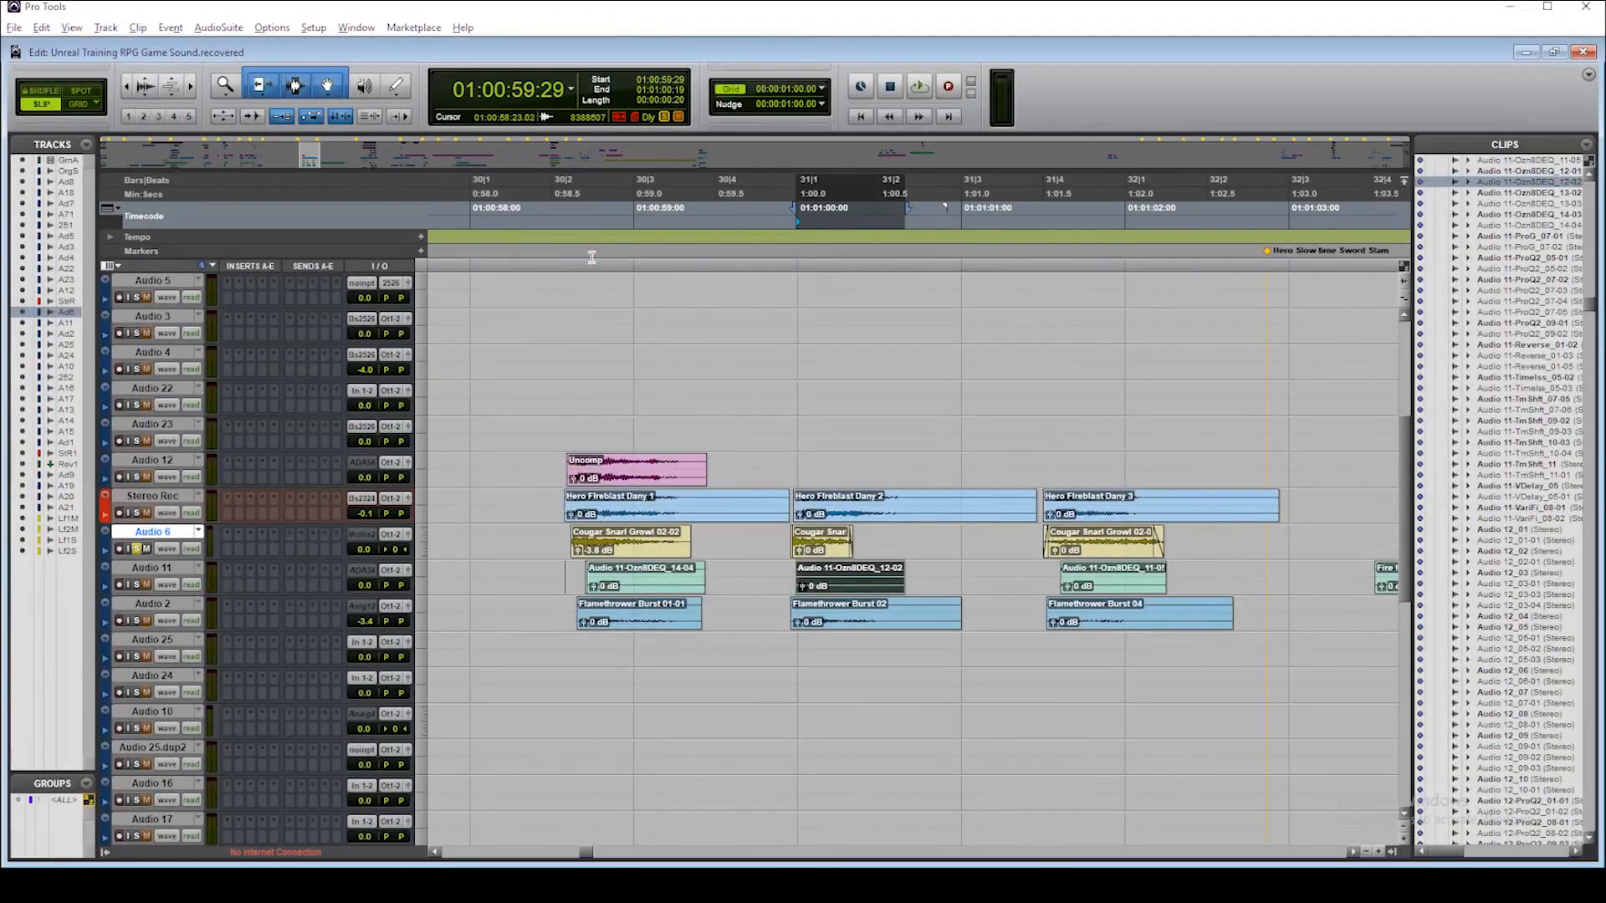
click(560, 257)
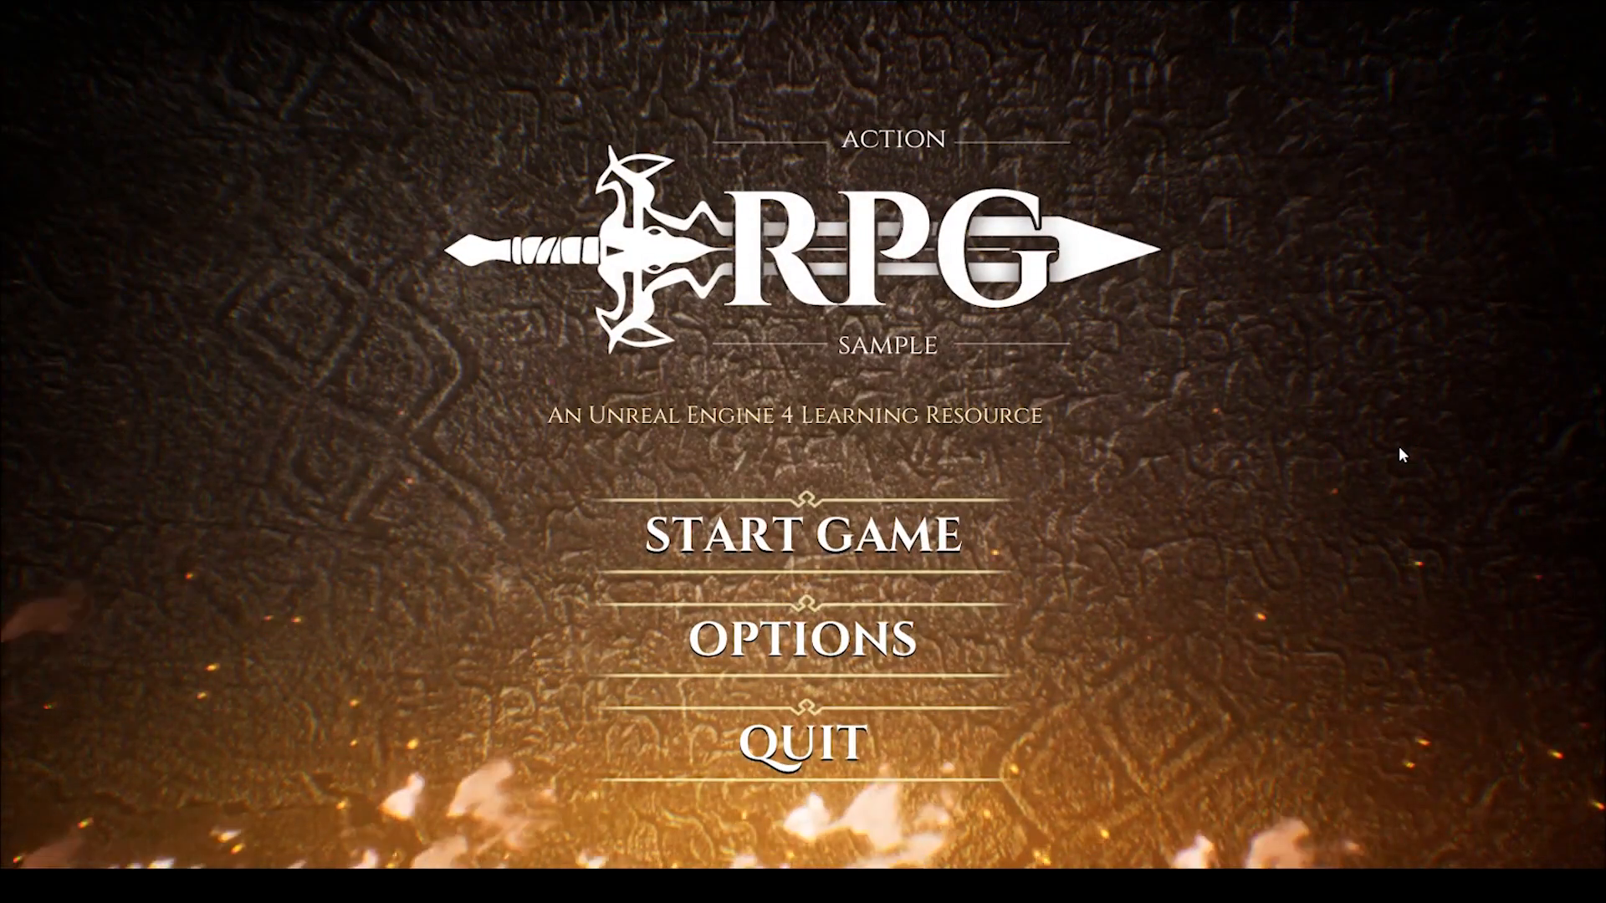
Switch to the RPG game, turn off Music in its options and return to the title screen
click(787, 640)
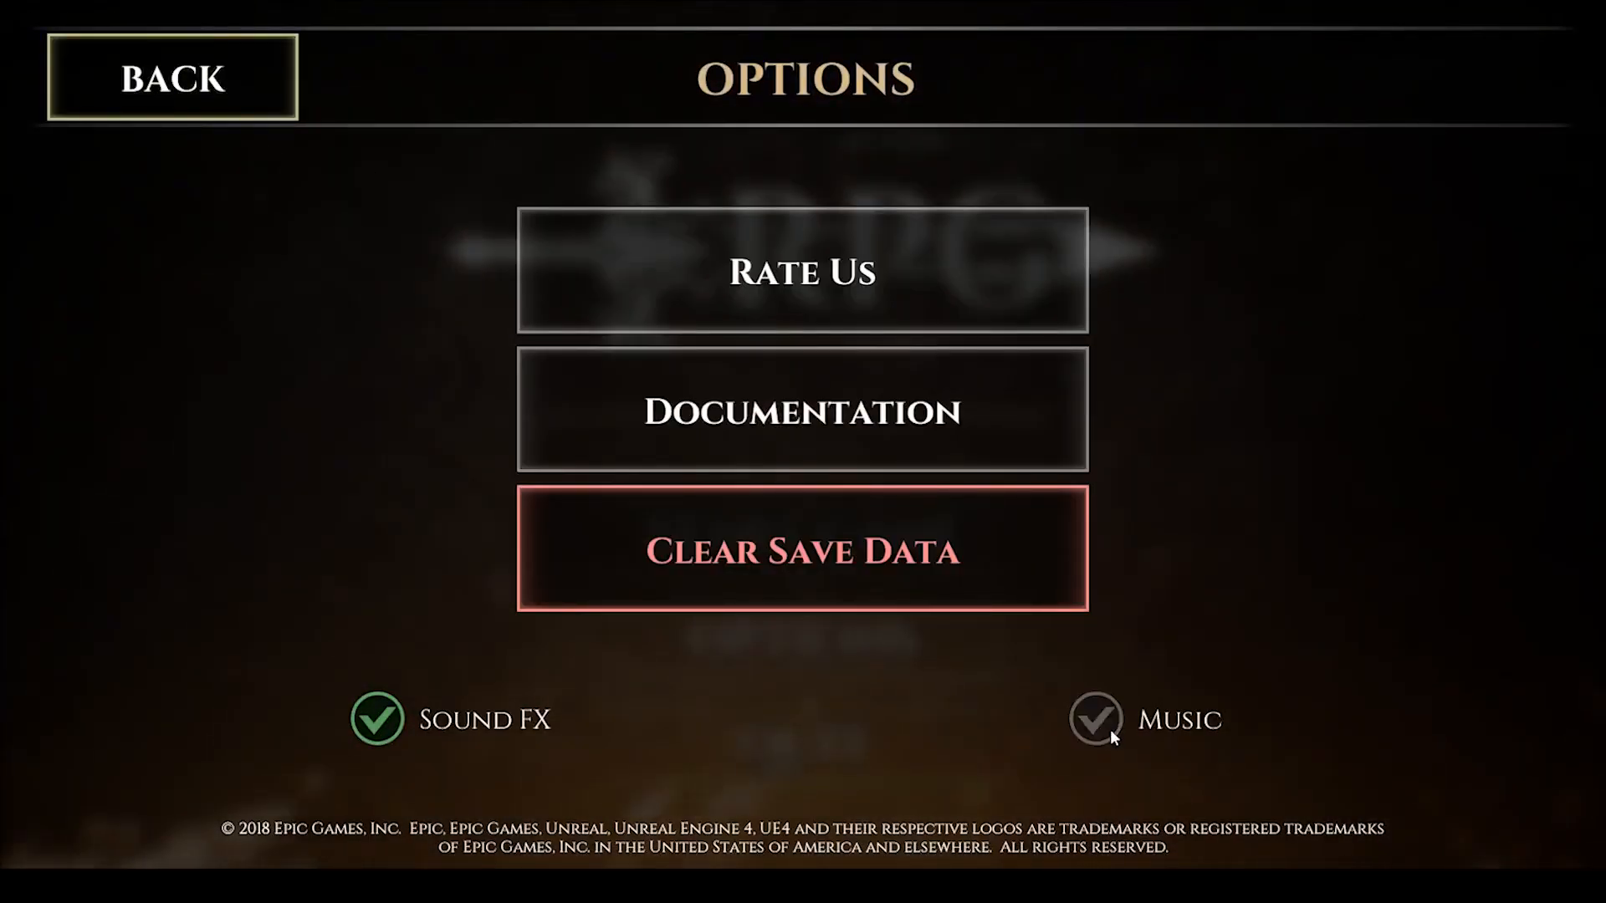
click(168, 72)
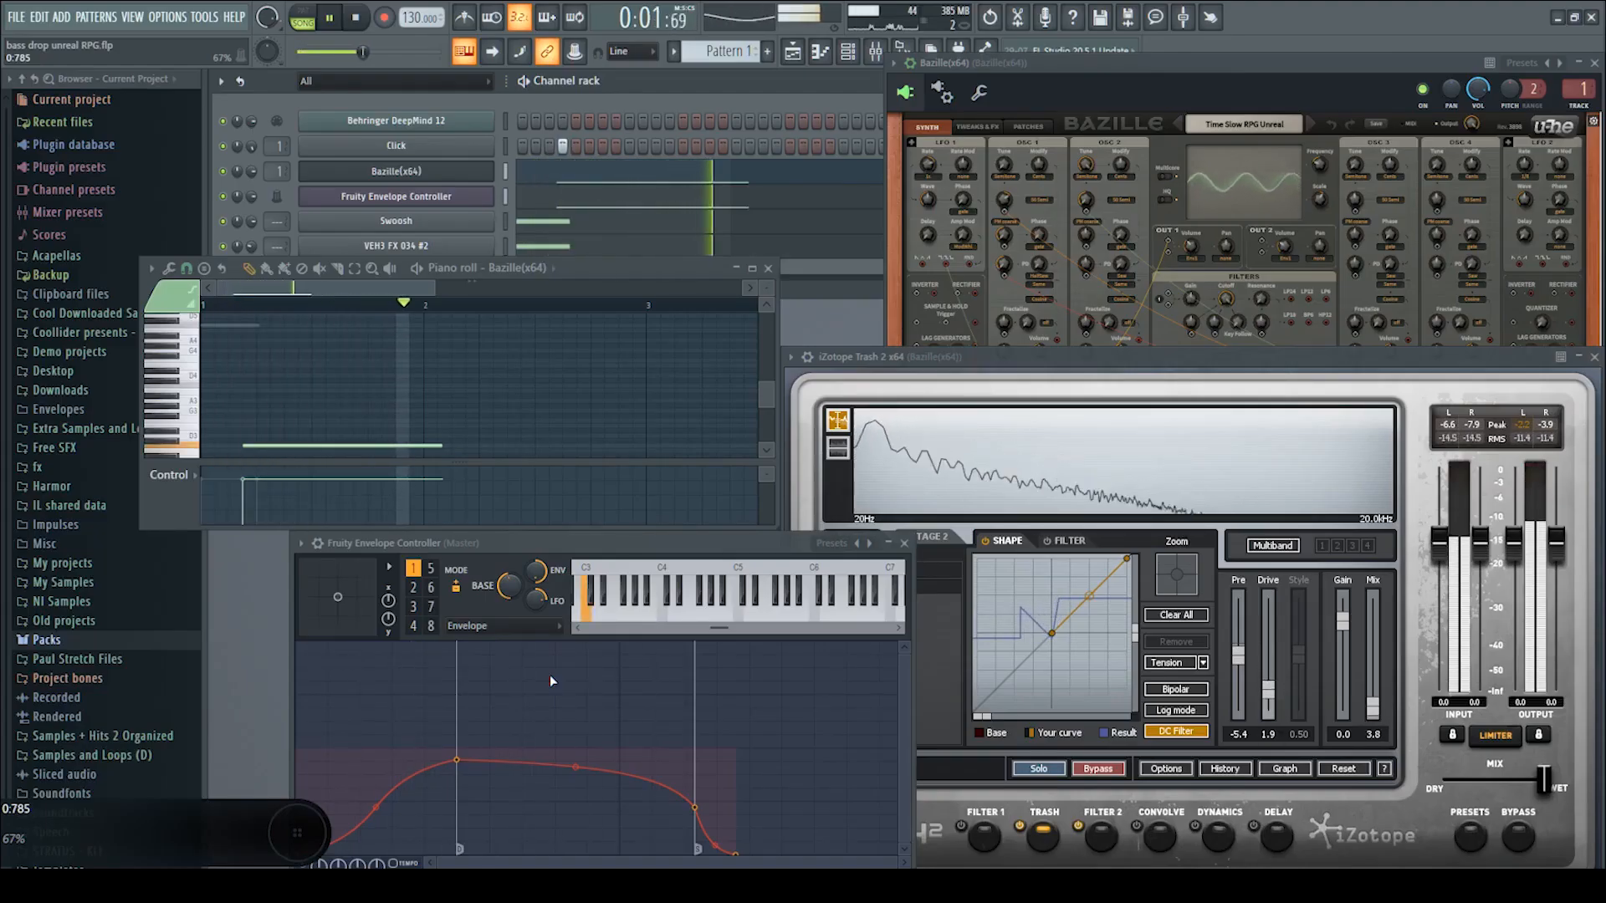
Stop the bass drop playback in FL Studio and the Hero Slow time layers playing in Pro Tools
key(space)
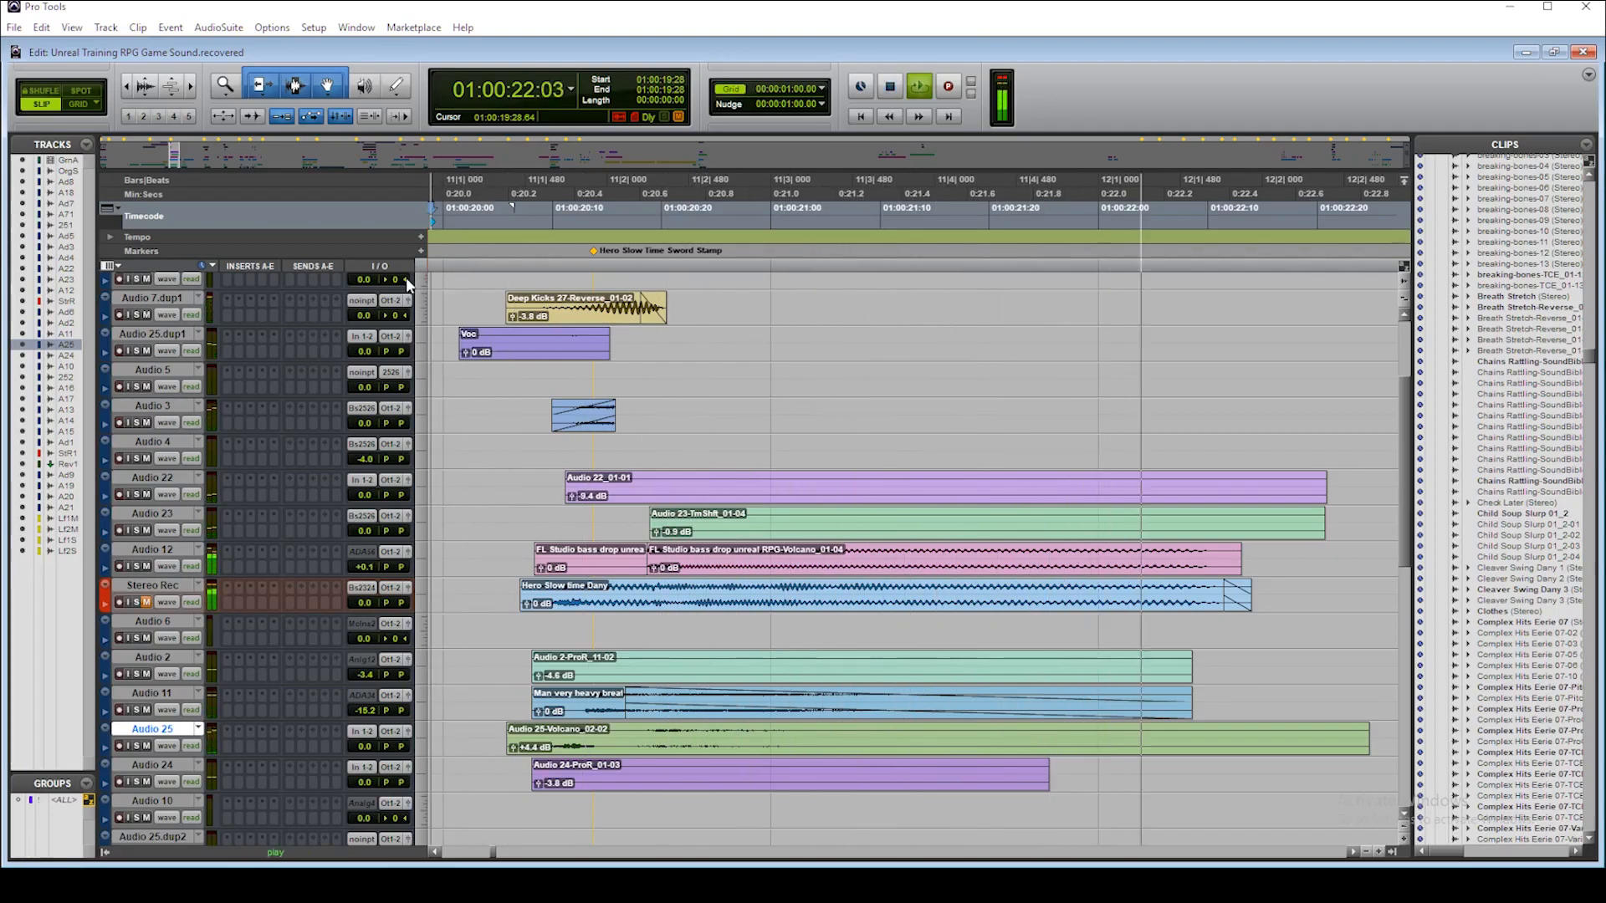
key(space)
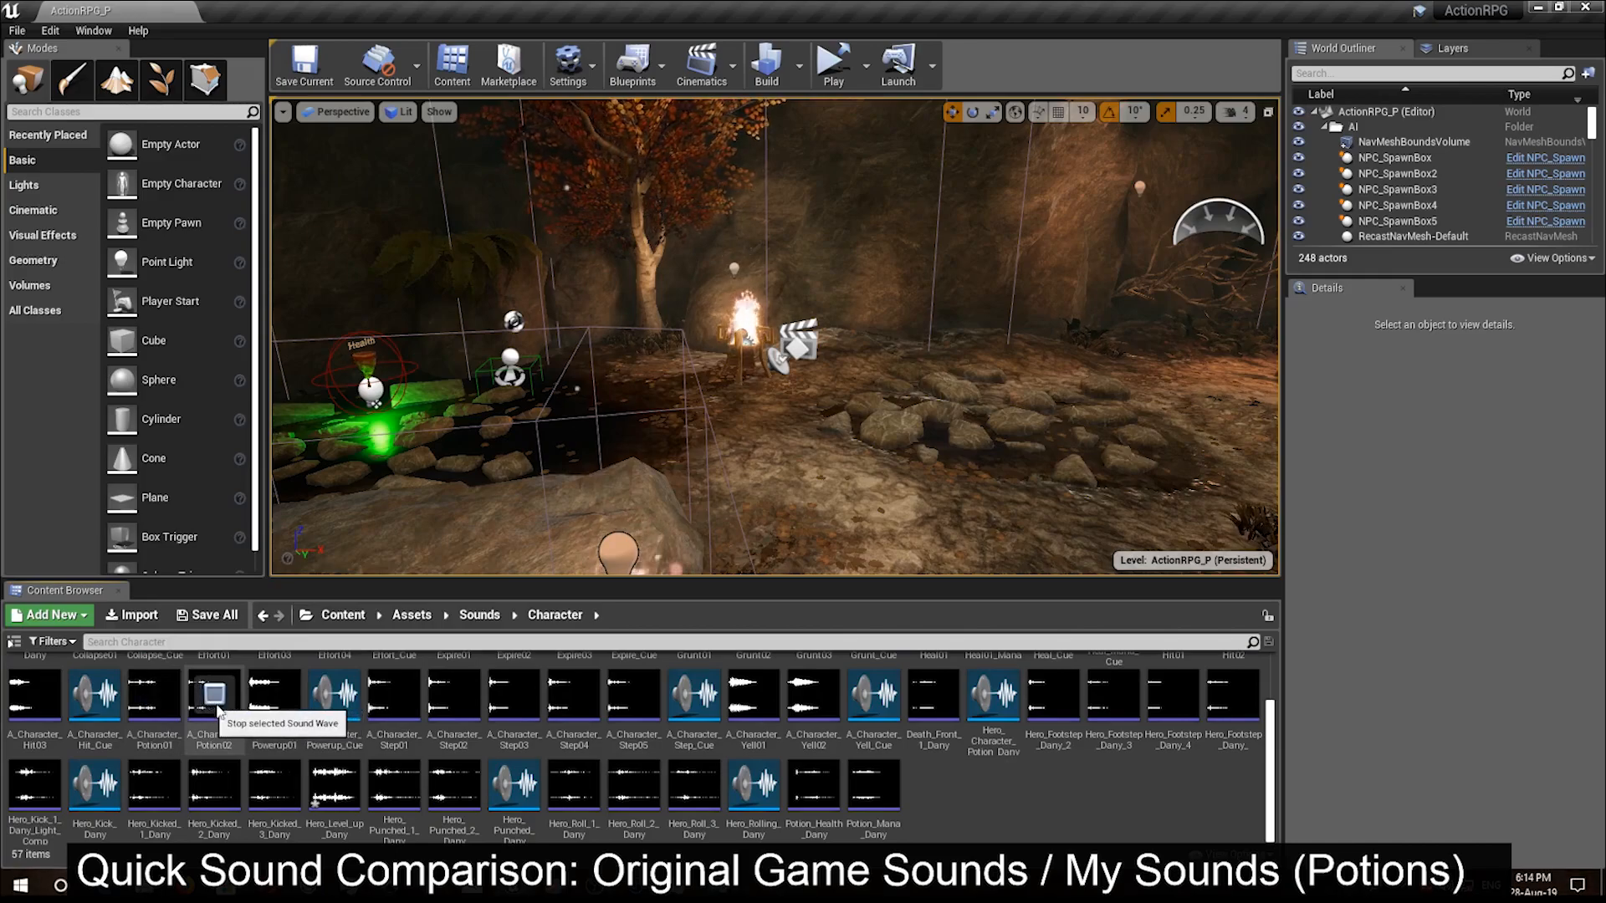
Switch to Unreal Editor and play the custom health potion sound in the Character folder and the spider landing sound in the Spider folder
click(812, 784)
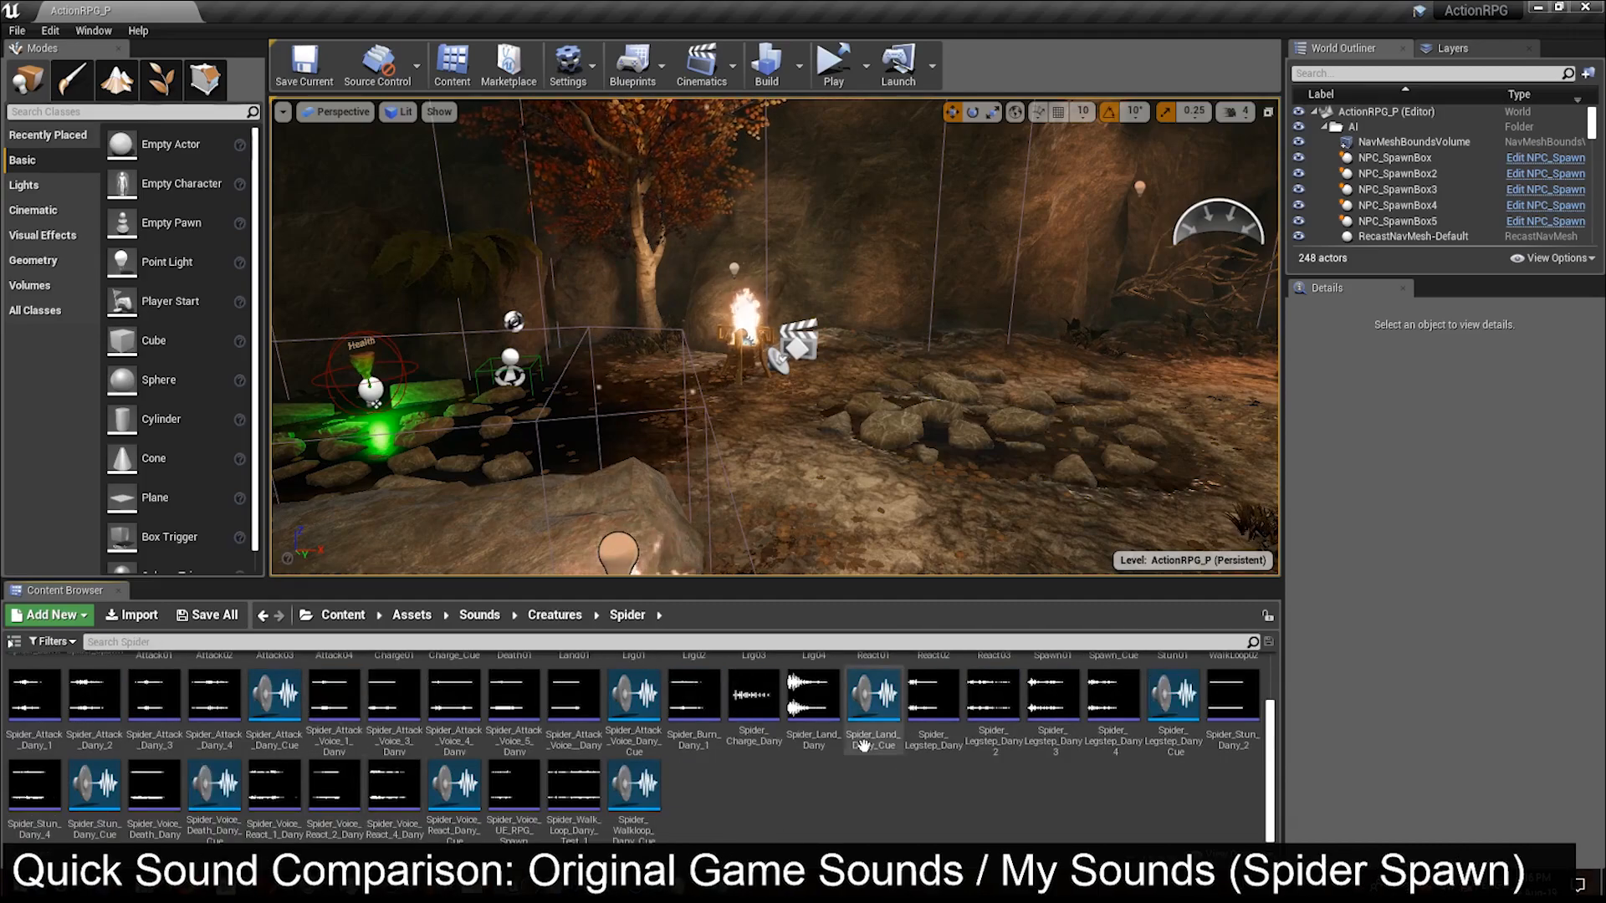
click(809, 771)
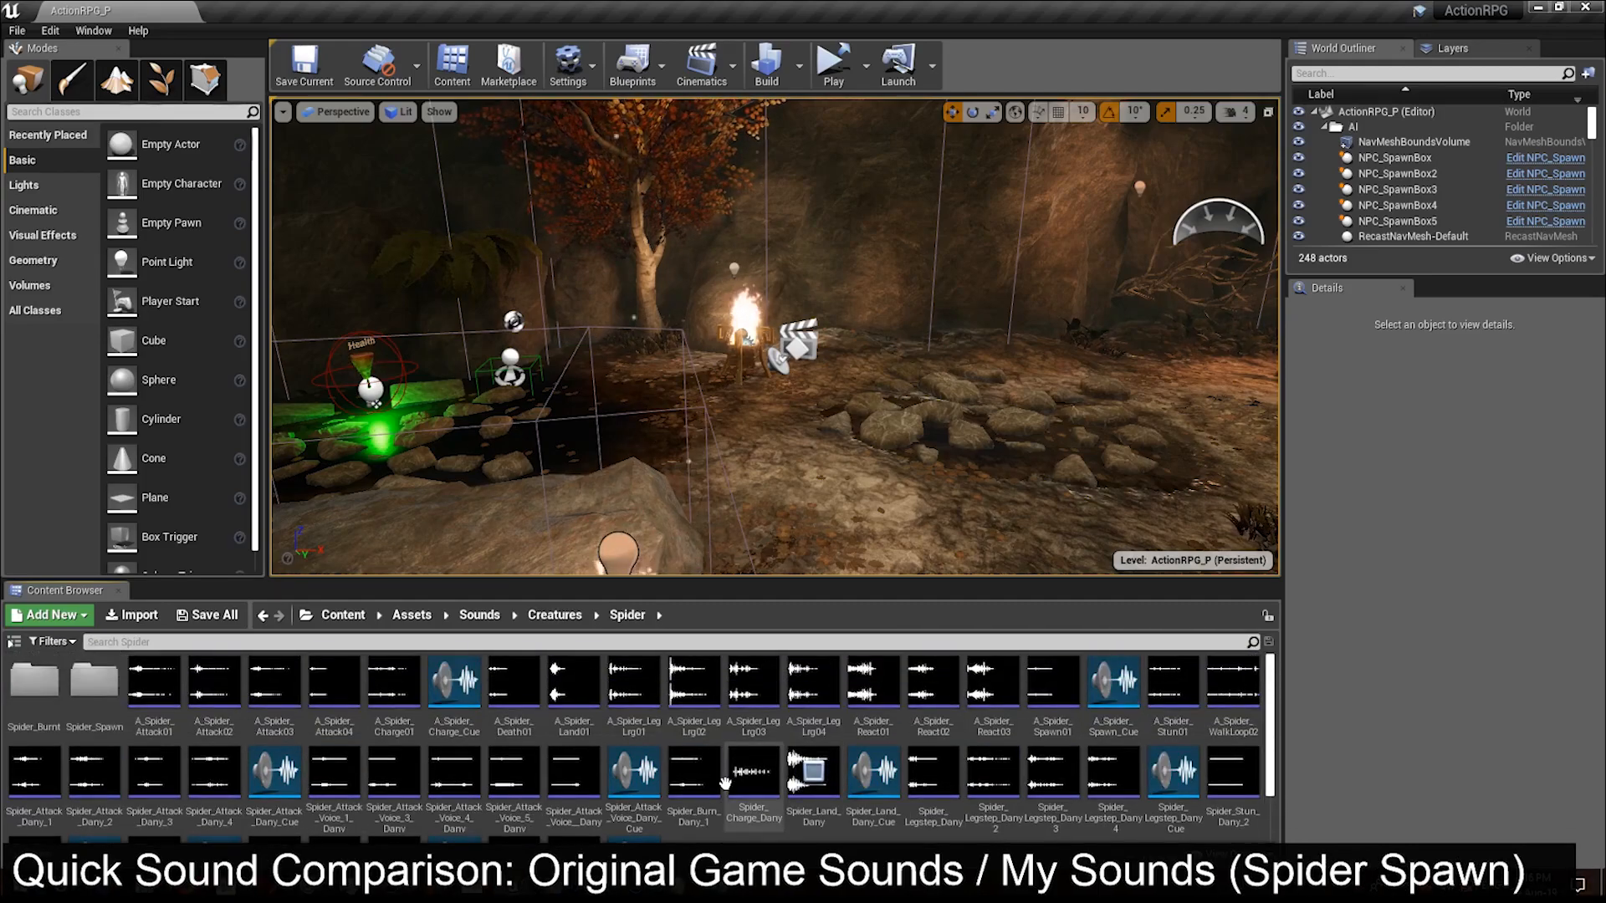
mouse_move(577, 691)
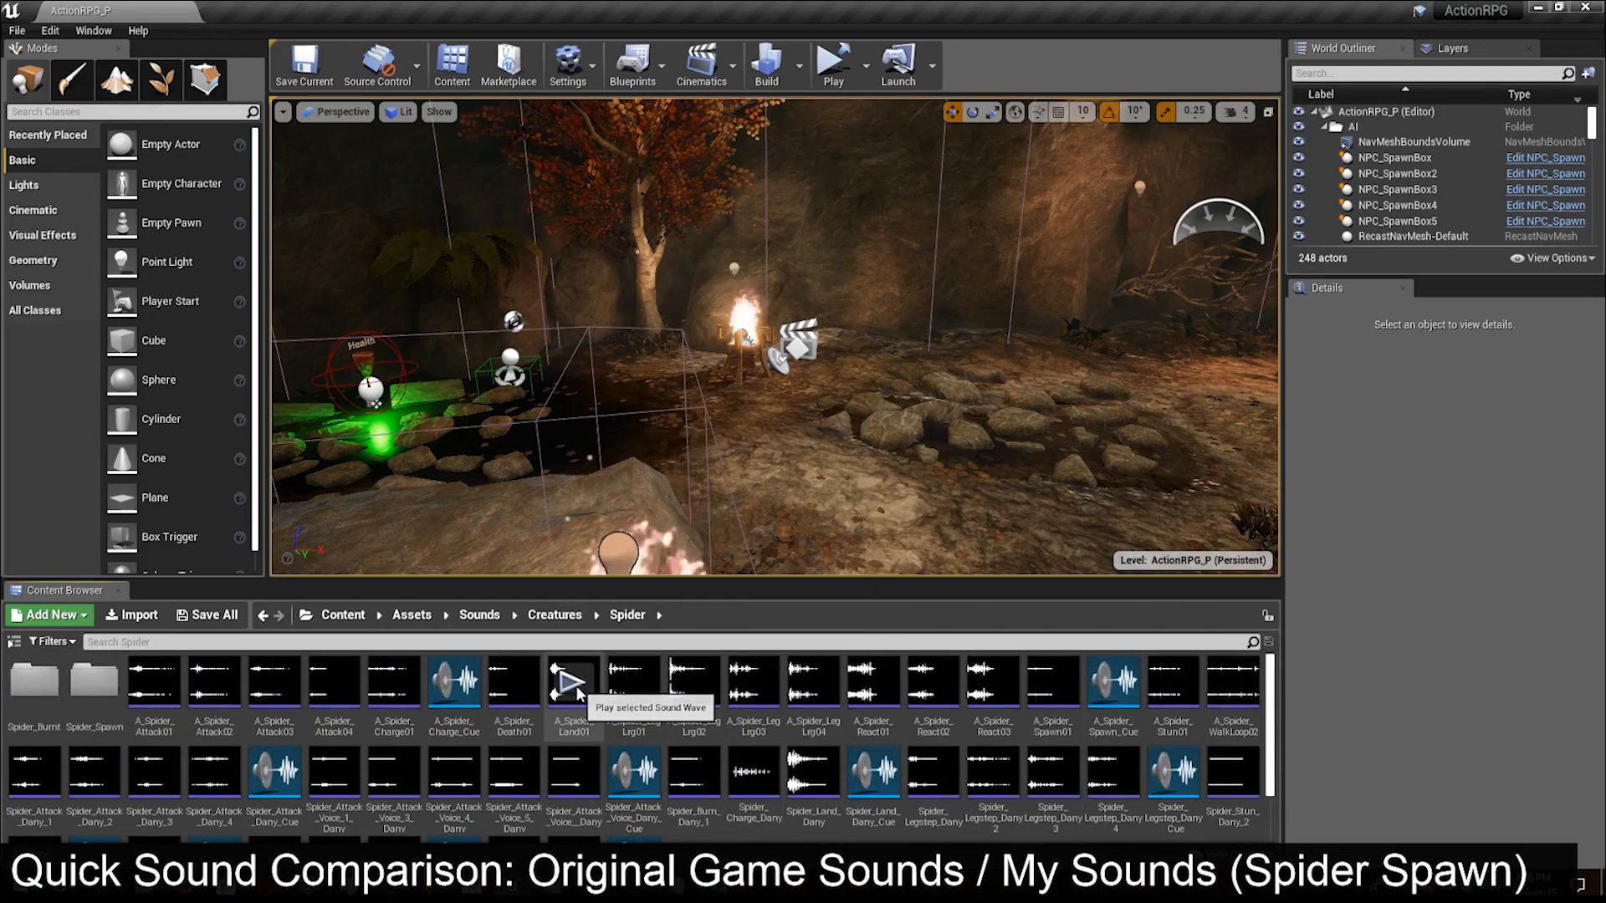
scroll(1055, 827, down, 2)
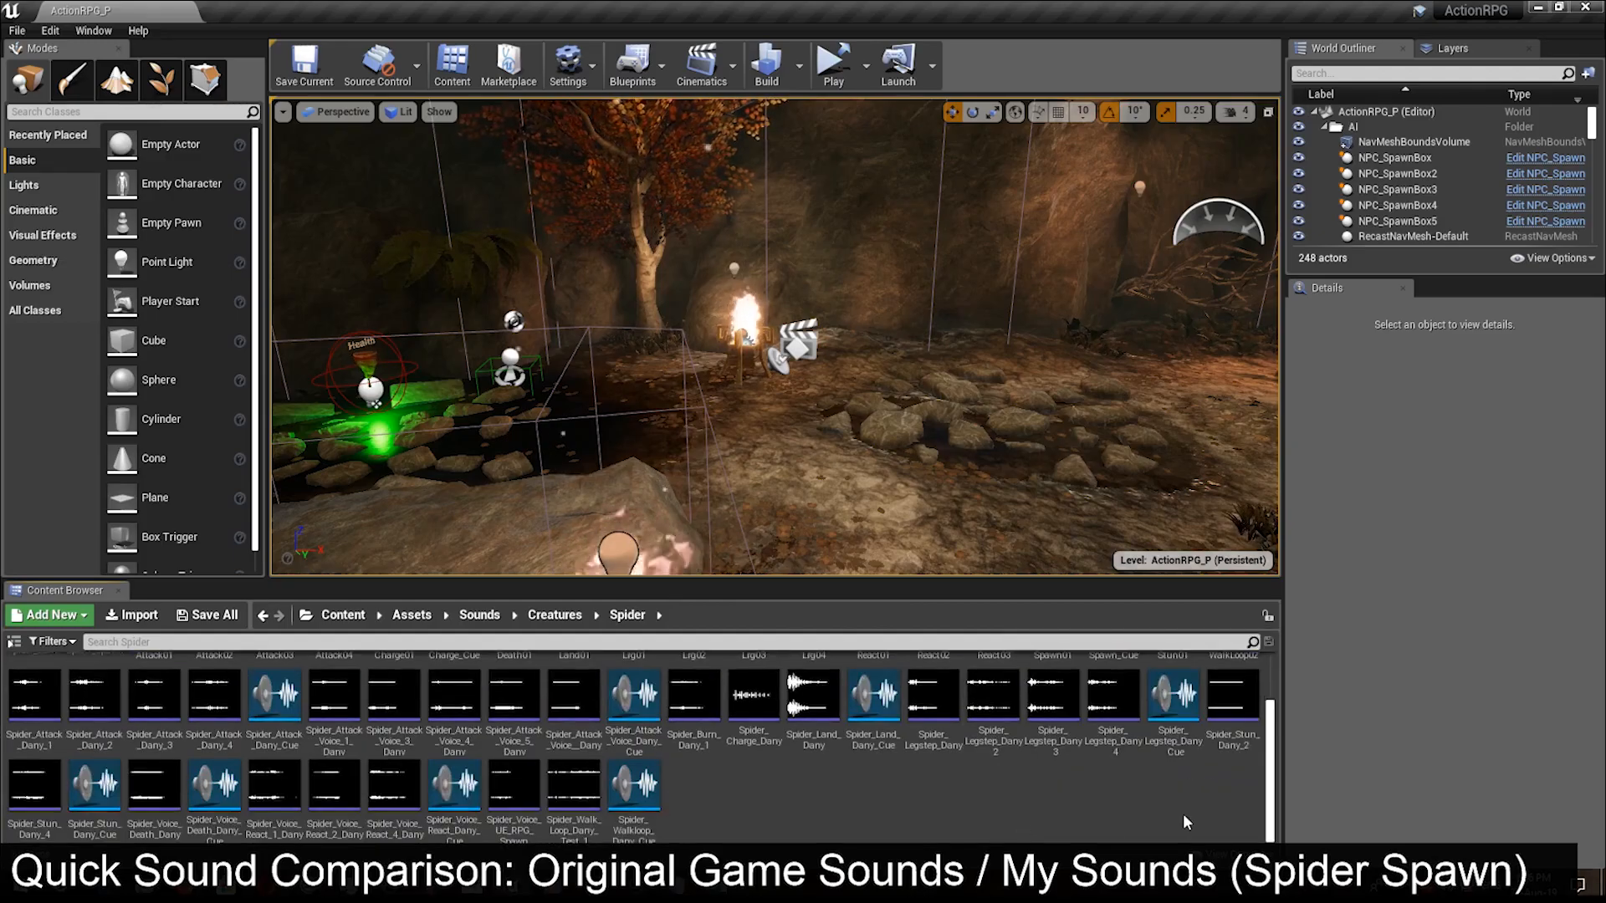